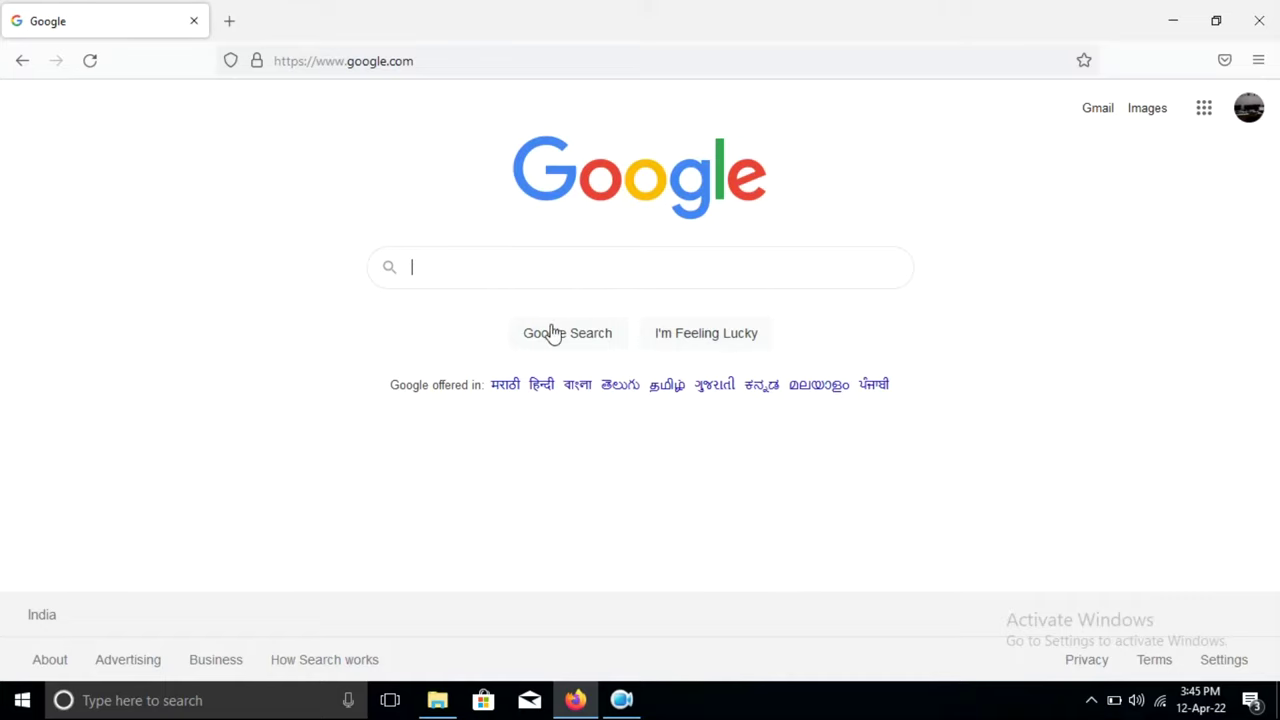
Search Google for 'aurangabad' and go to its Google Maps place page
type("urangabad")
key("Return")
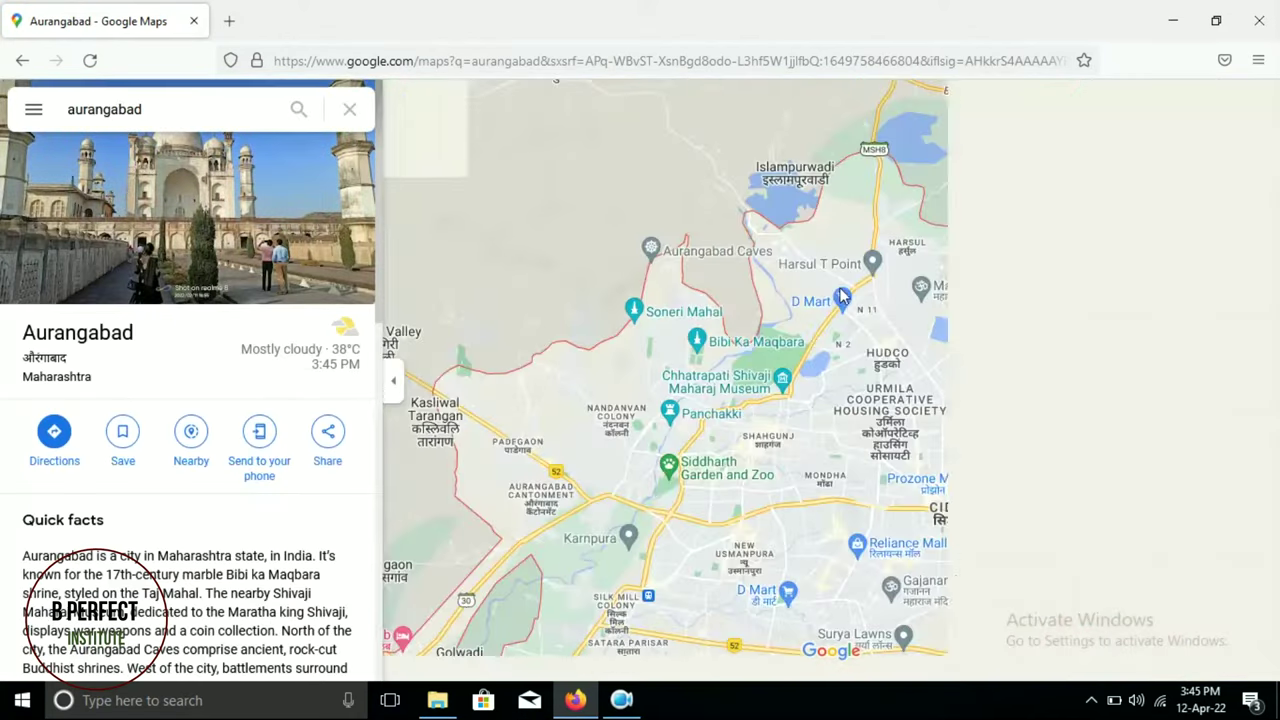
Pan to Aurangabad's northeastern outskirts and zoom in toward the fields
left_click_drag(898, 278, 785, 368)
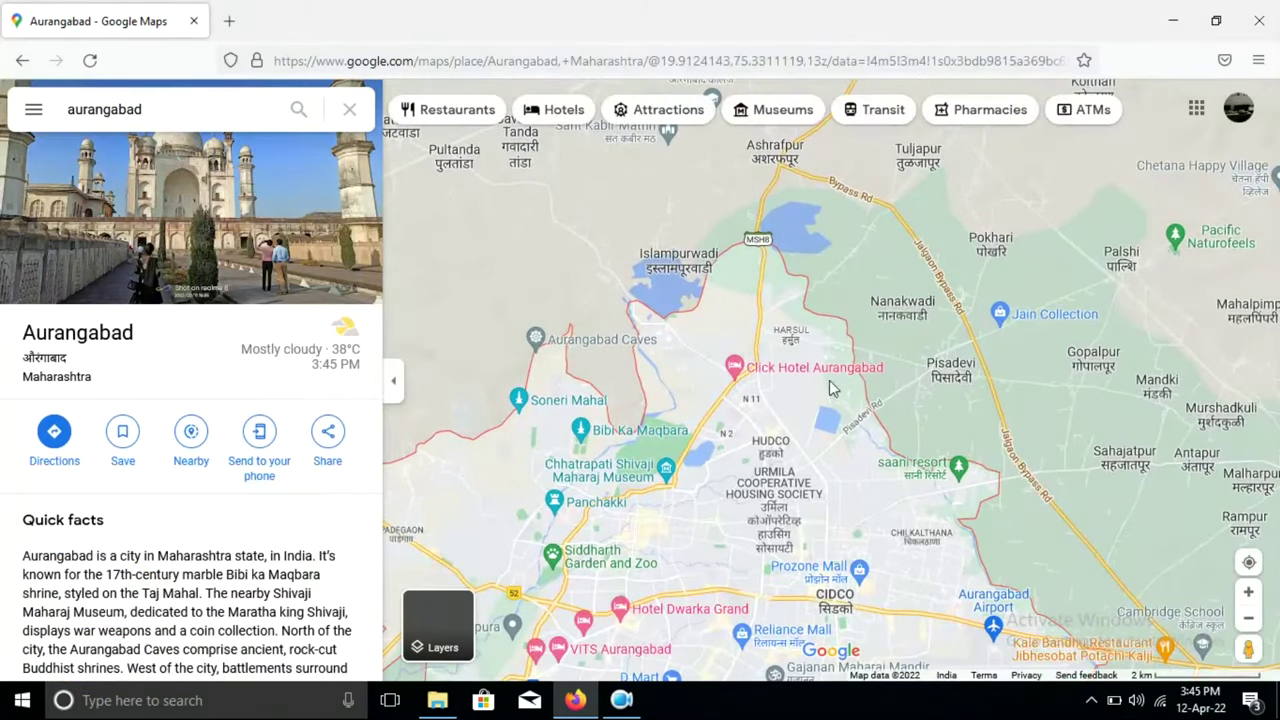
scroll(698, 349, "up", 5)
scroll(698, 349, "up", 1)
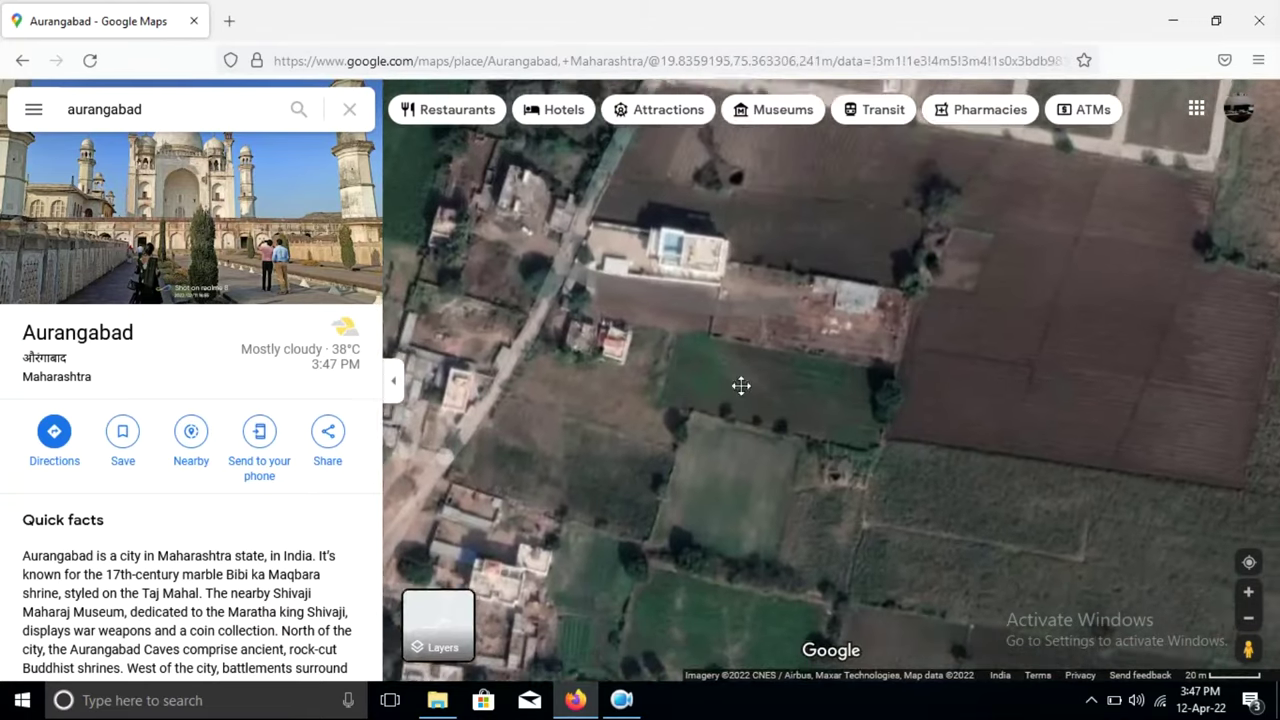
scroll(732, 396, "up", 1)
scroll(762, 439, "up", 1)
scroll(785, 440, "down", 1)
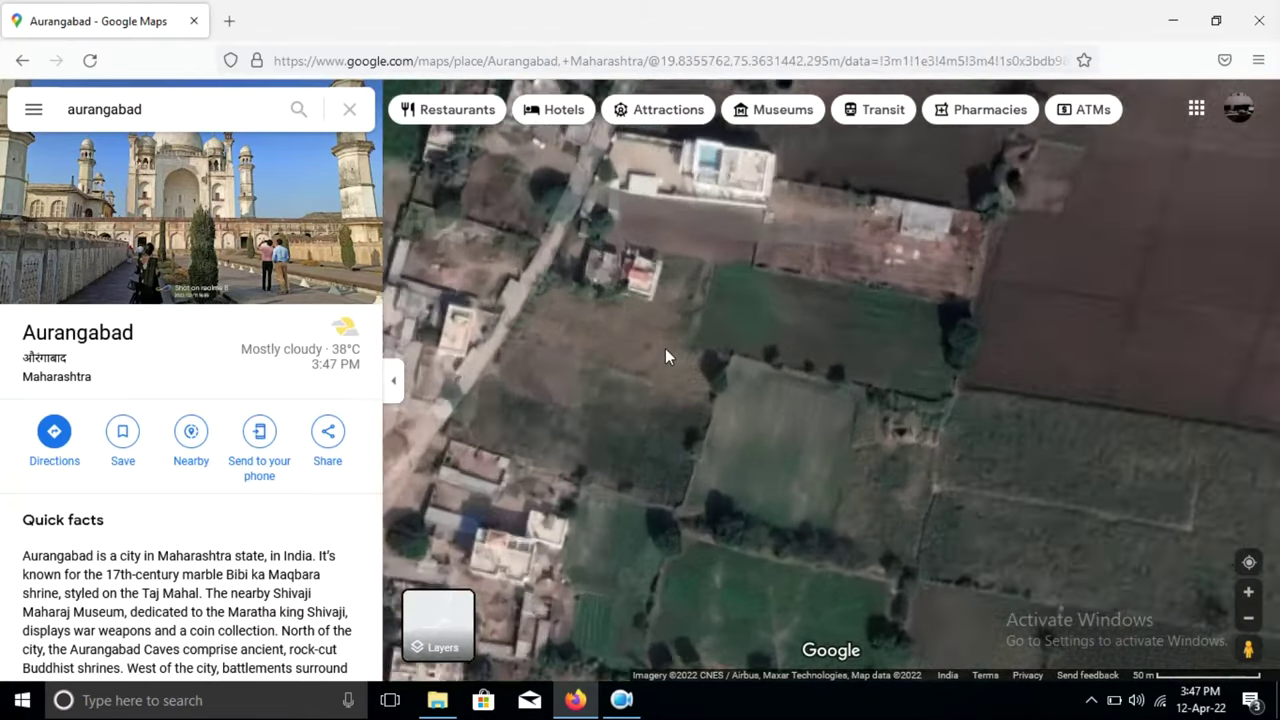
scroll(665, 350, "up", 2)
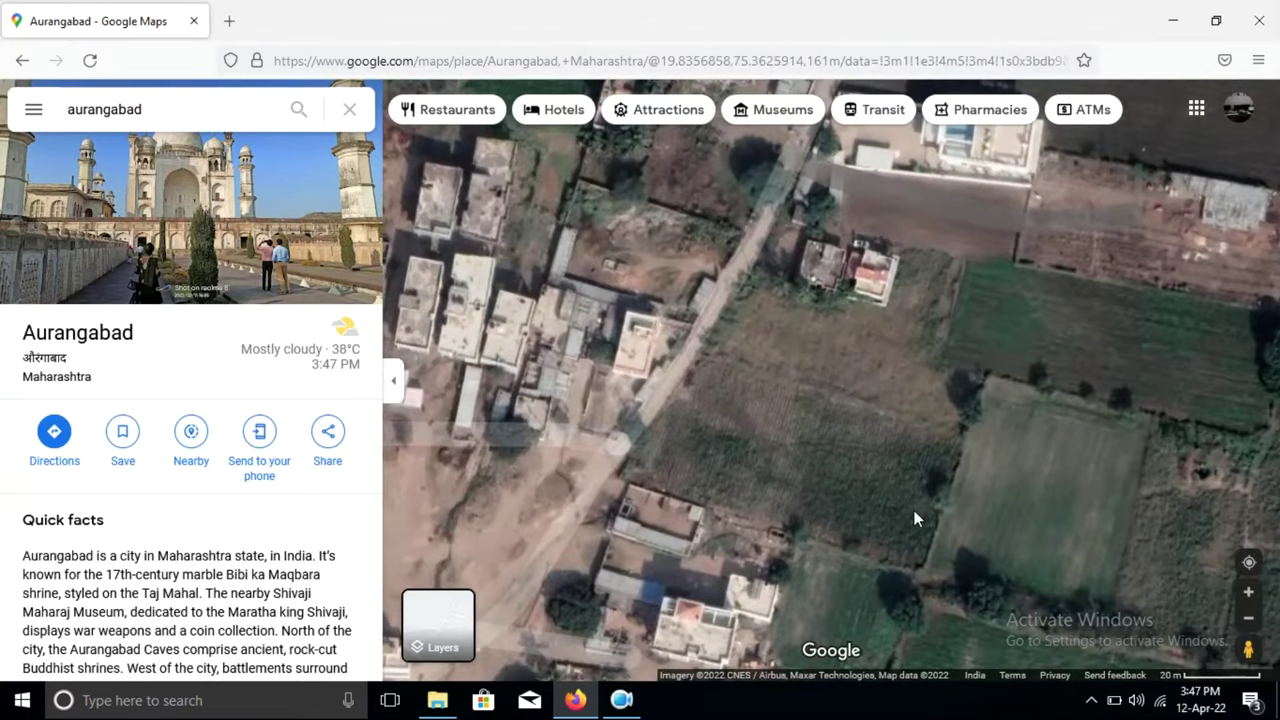
scroll(913, 518, "up", 1)
scroll(870, 470, "down", 1)
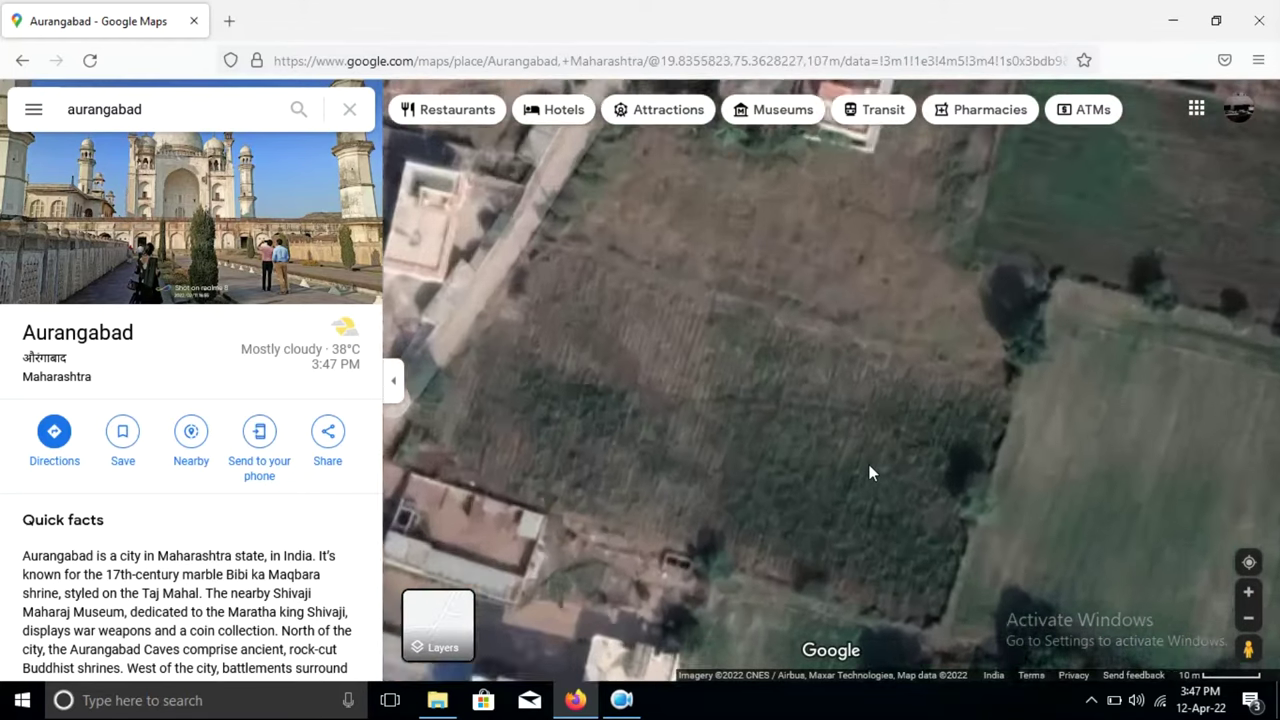
scroll(871, 432, "up", 1)
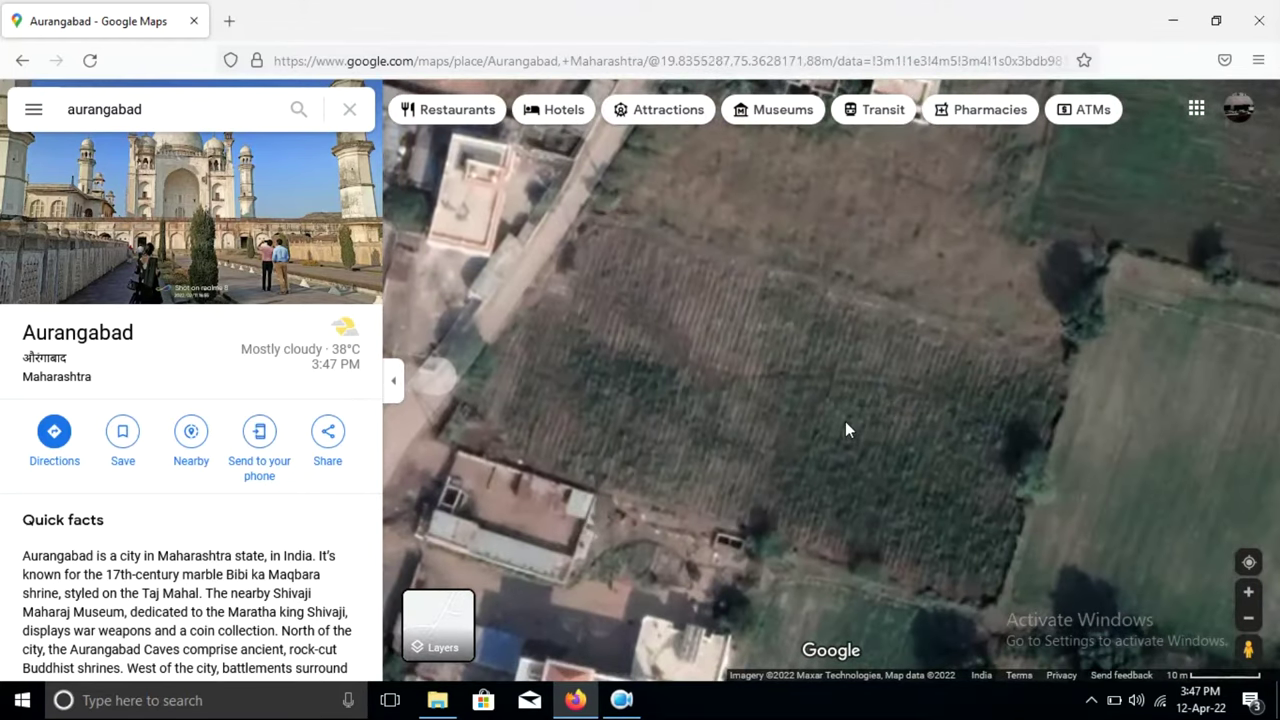
scroll(845, 421, "down", 1)
scroll(845, 421, "up", 1)
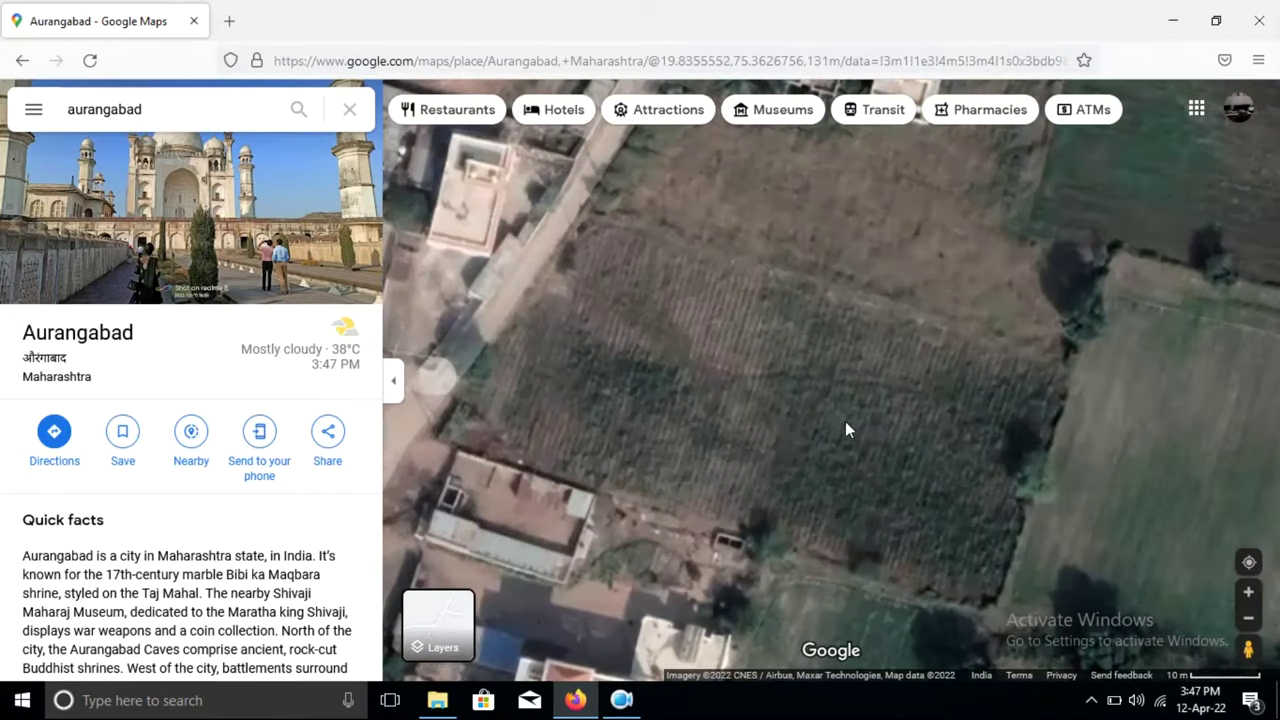
Recentre the satellite view on the field beside the dirt road
left_click_drag(845, 421, 907, 409)
scroll(905, 405, "up", 1)
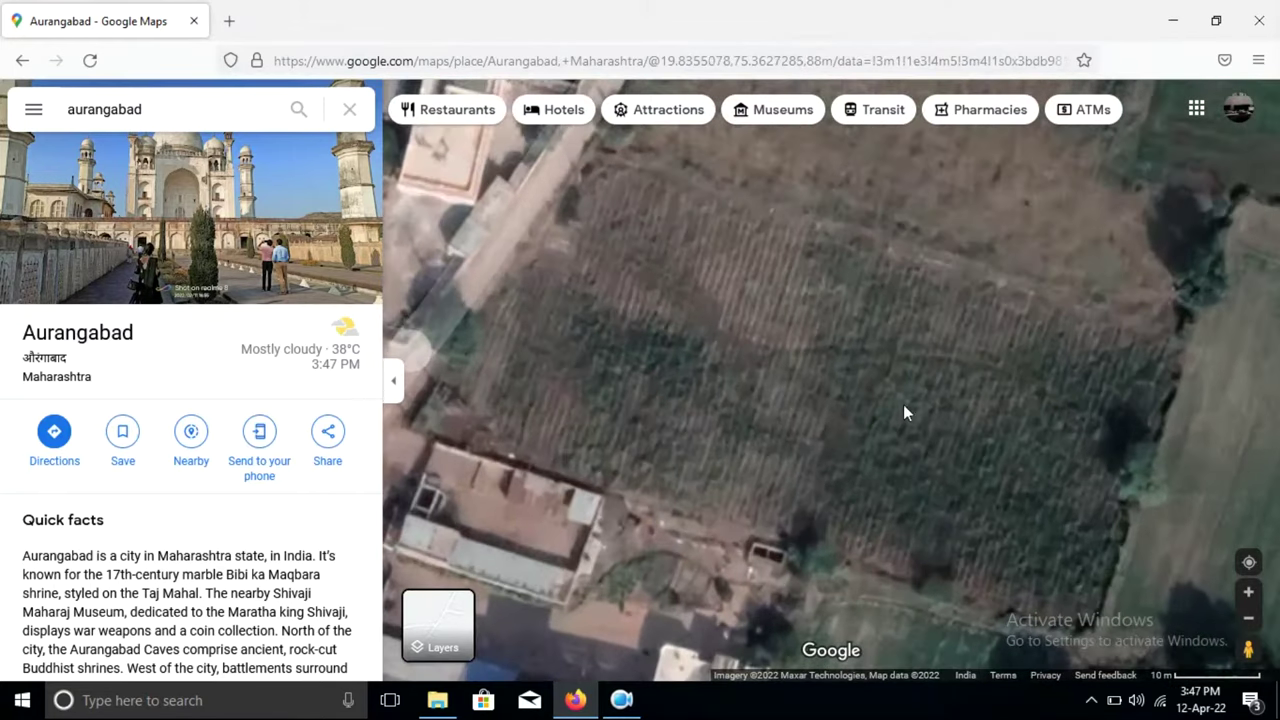
scroll(900, 413, "down", 1)
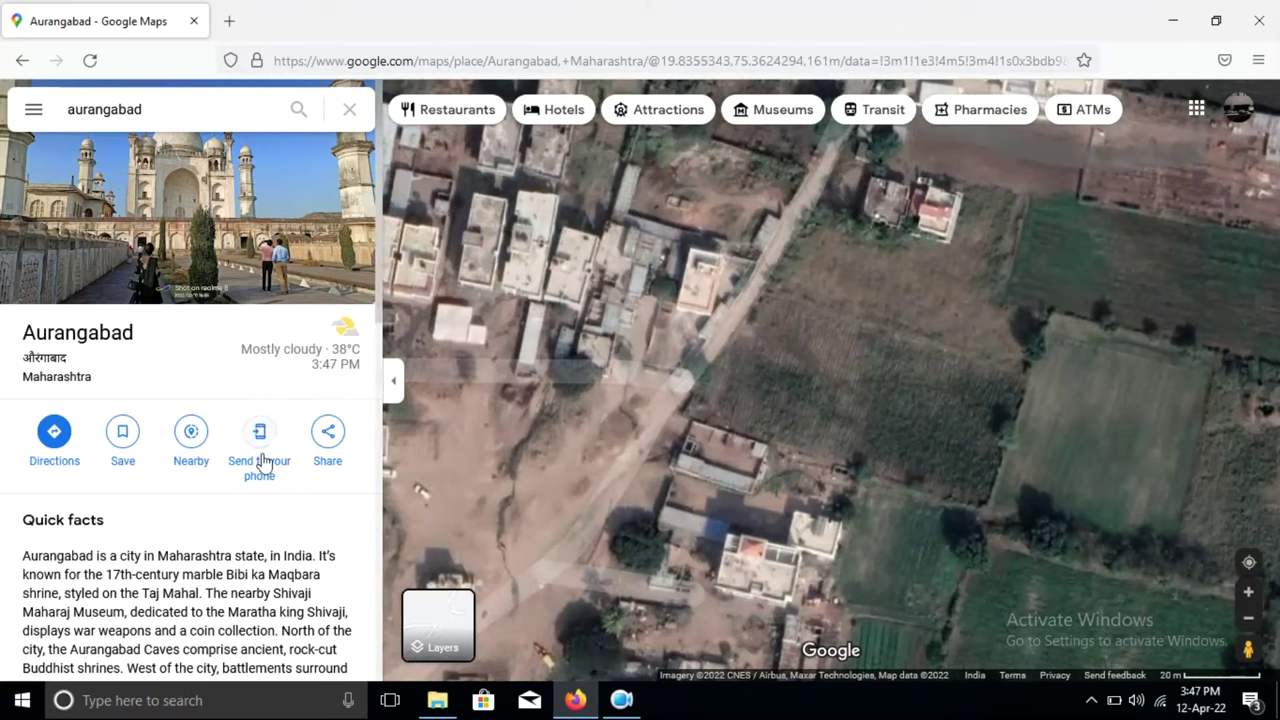
Clear the Aurangabad place panel and suggestions, and switch the map to Satellite
left_click(349, 109)
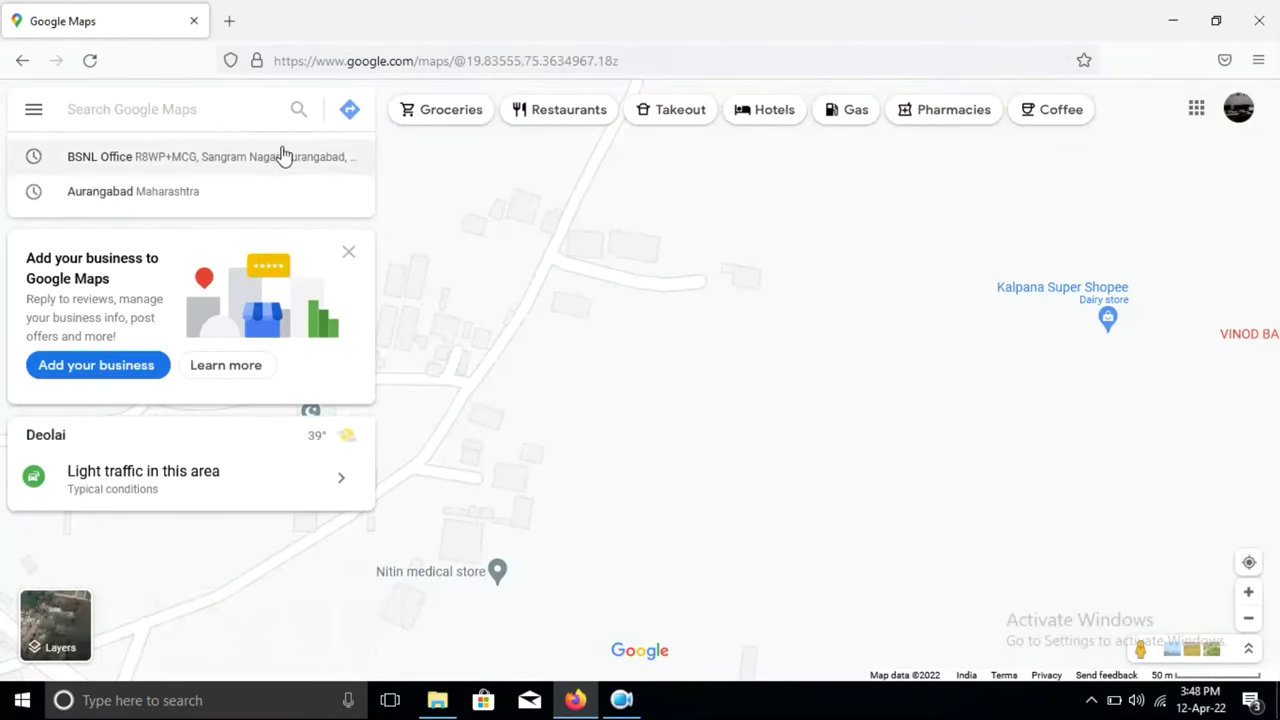
left_click(620, 365)
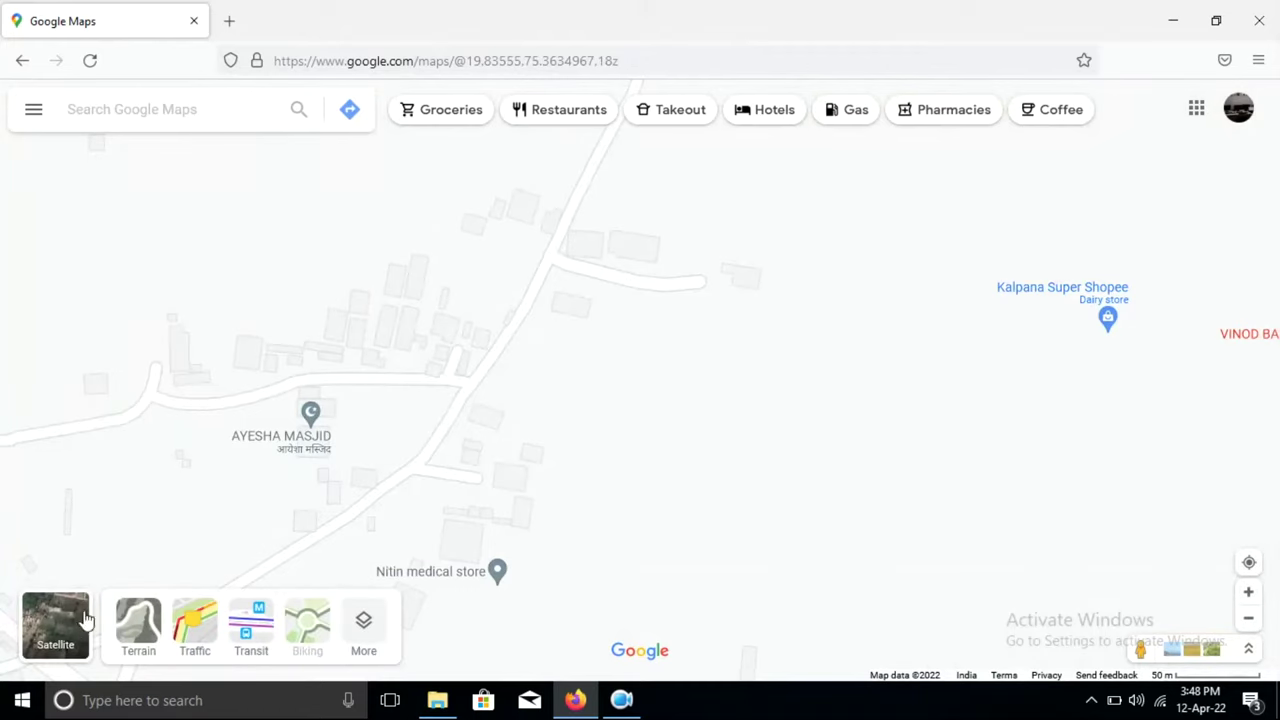
mouse_move(55, 626)
left_click(58, 630)
Pan and zoom in onto the field beside the dirt road
left_click_drag(680, 363, 818, 423)
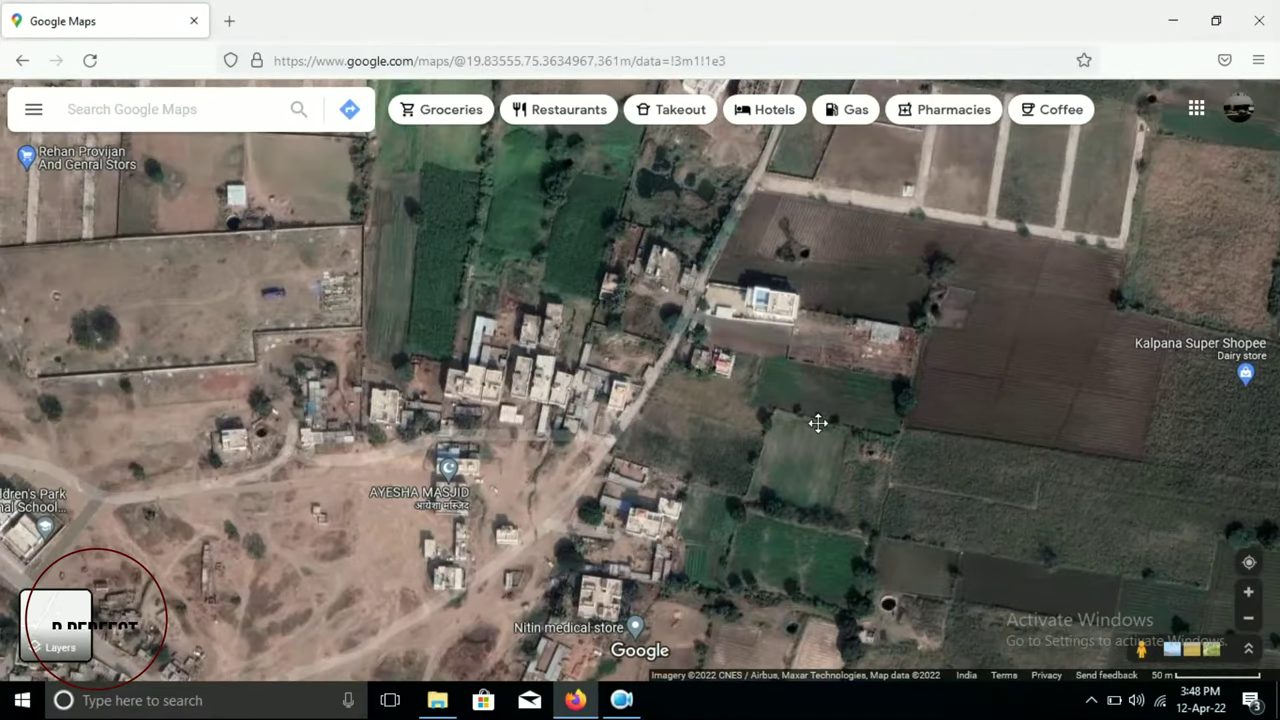
scroll(719, 415, "up", 1)
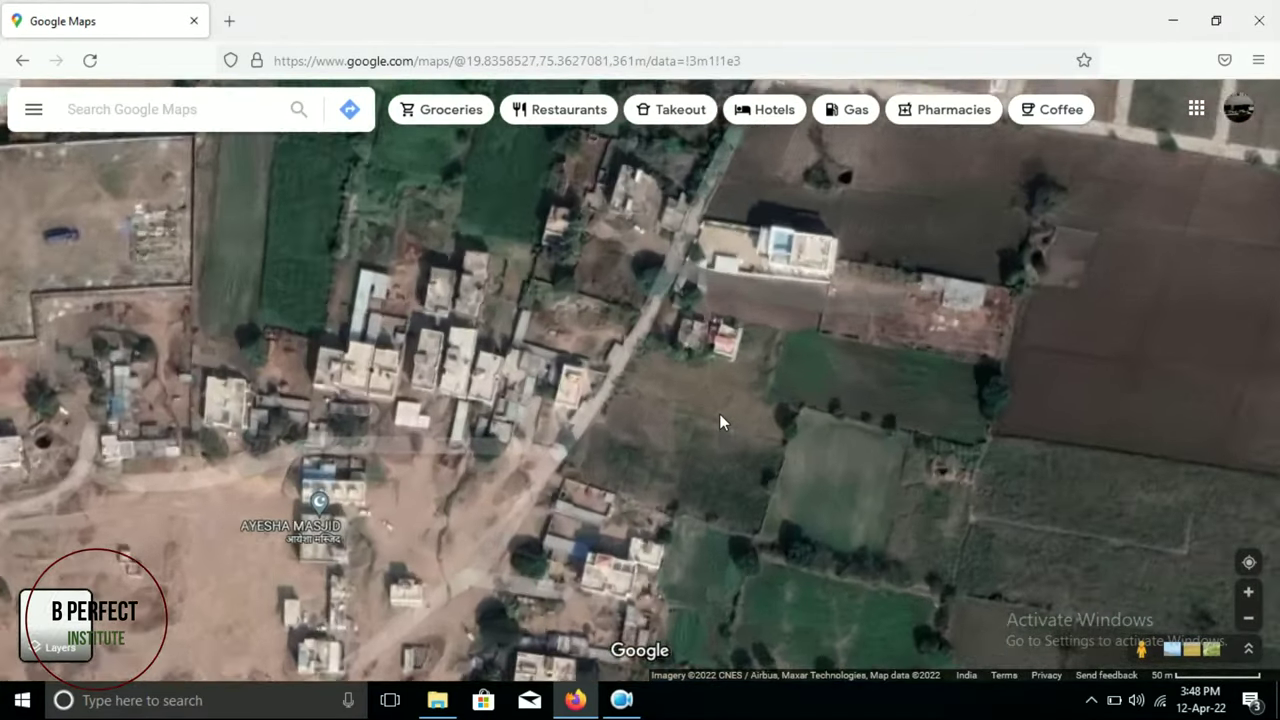
scroll(725, 430, "up", 1)
scroll(740, 490, "up", 1)
scroll(670, 441, "up", 1)
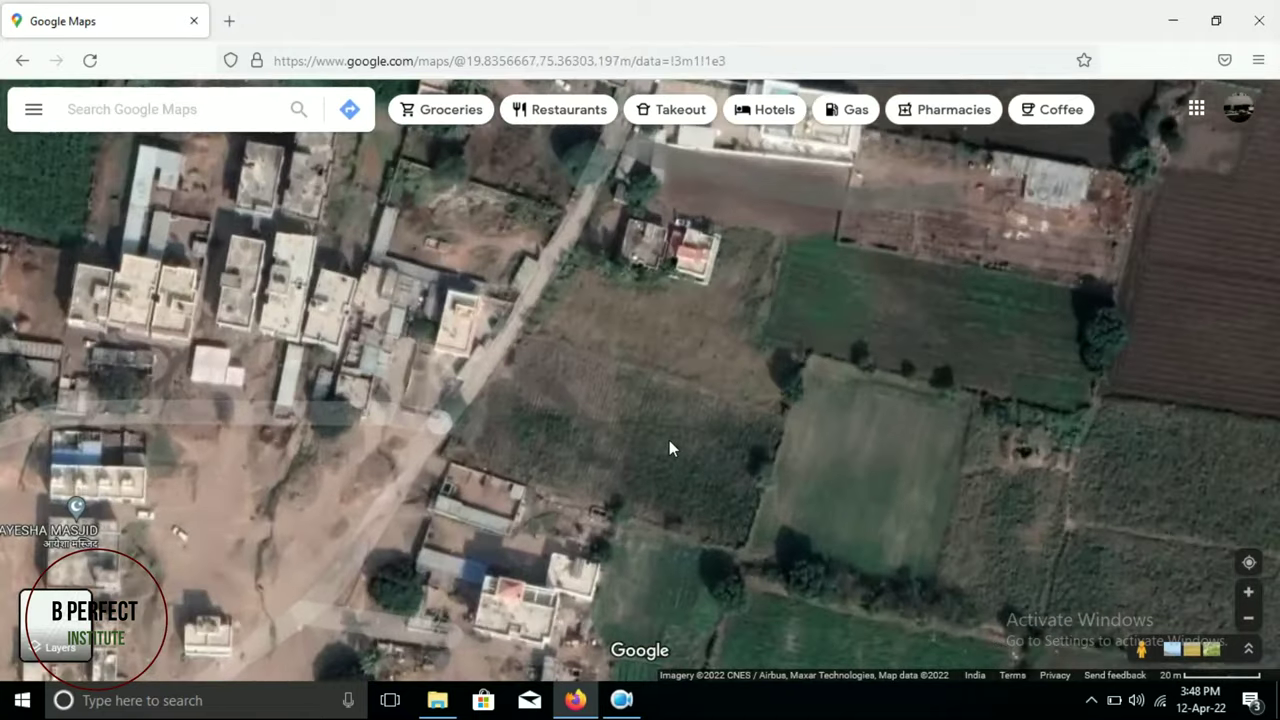
scroll(665, 446, "up", 1)
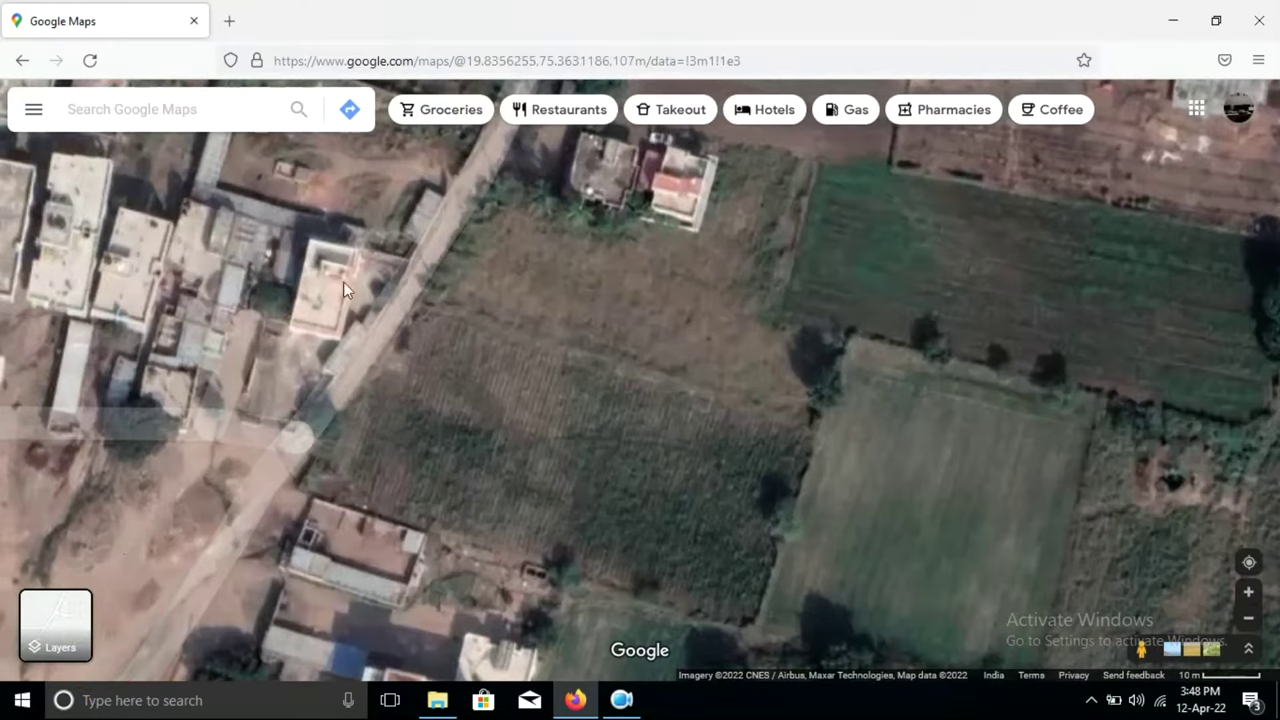
Keep the scale bar in metres and centre the field close up at 10 m scale
left_click(1188, 678)
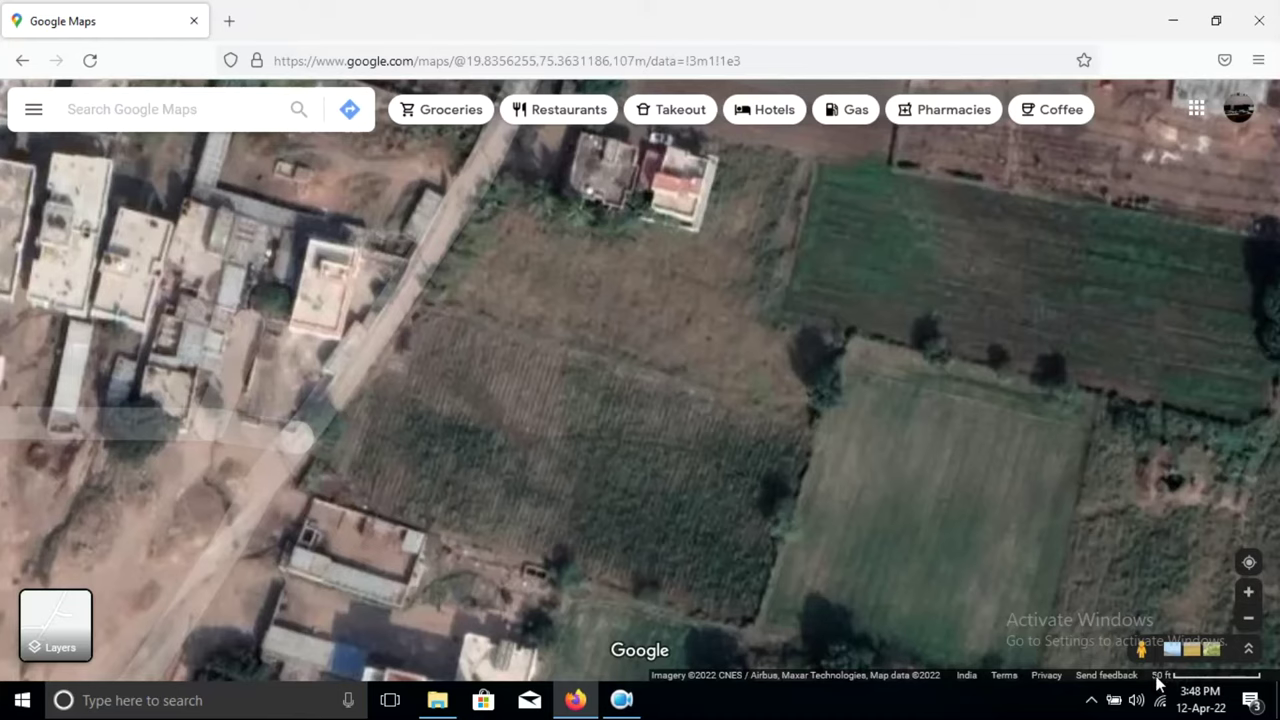
left_click(1164, 674)
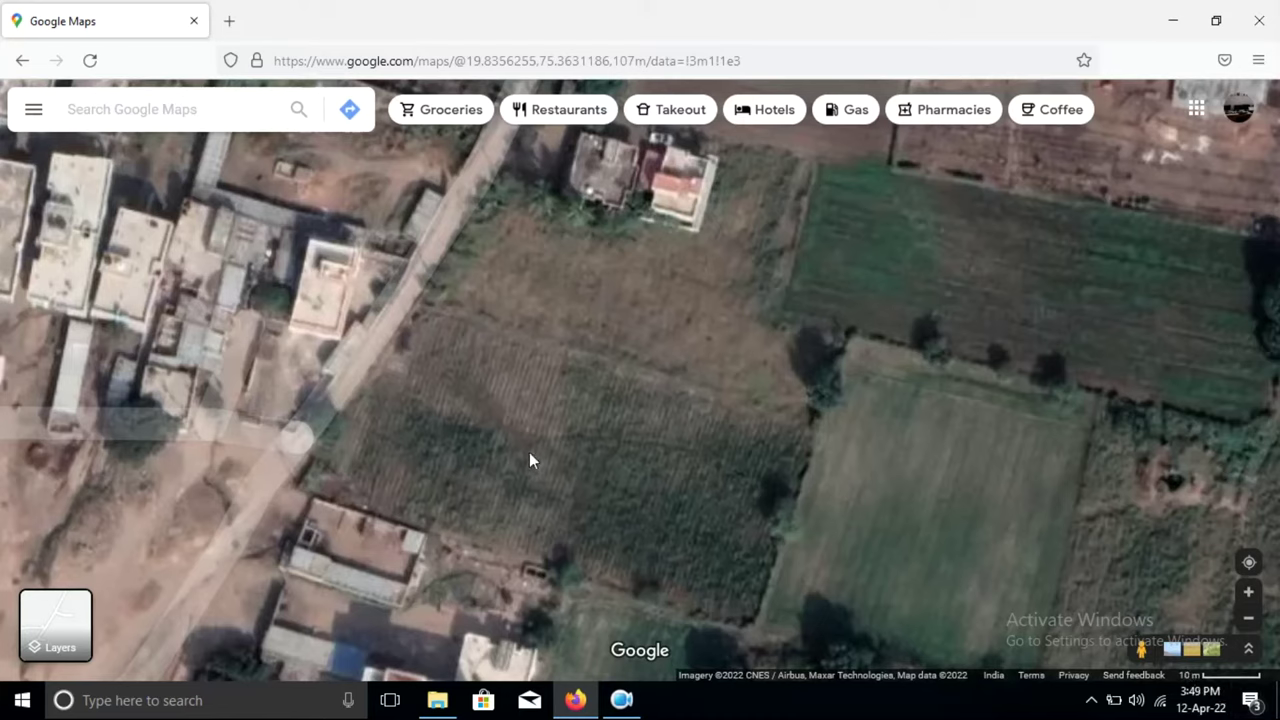
scroll(591, 457, "up", 2)
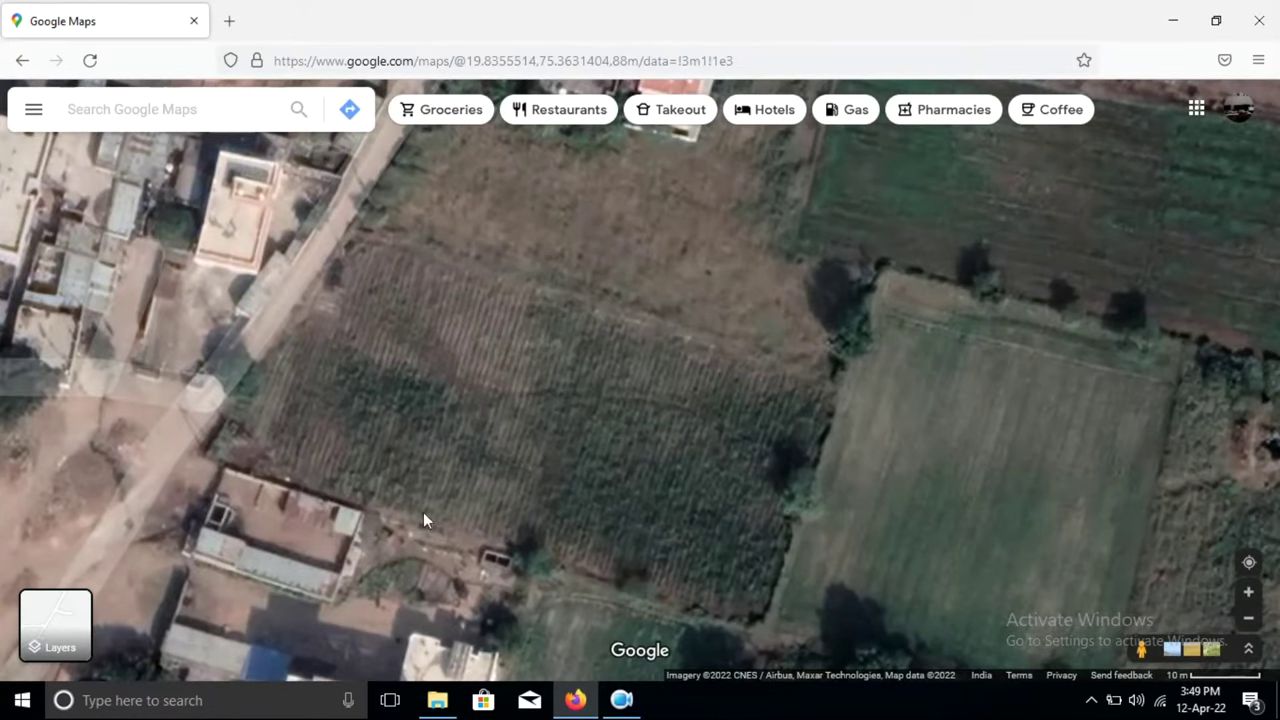
scroll(639, 428, "up", 1)
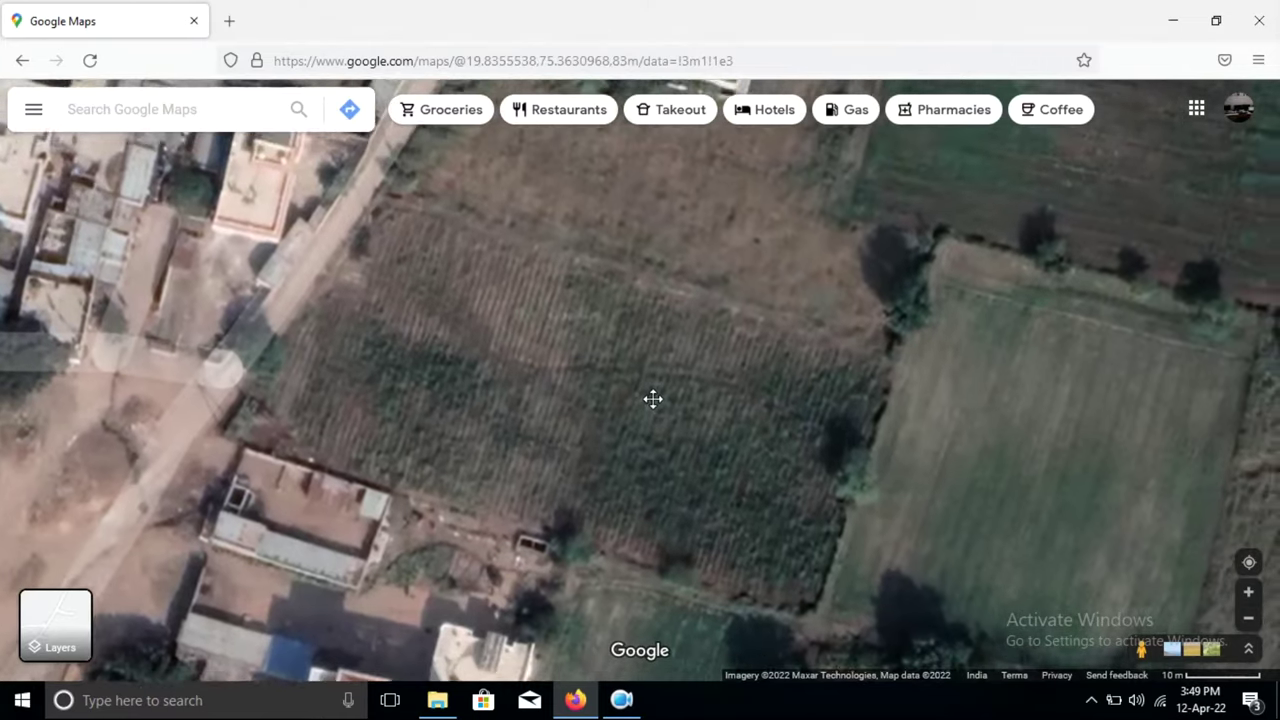
left_click_drag(652, 399, 660, 418)
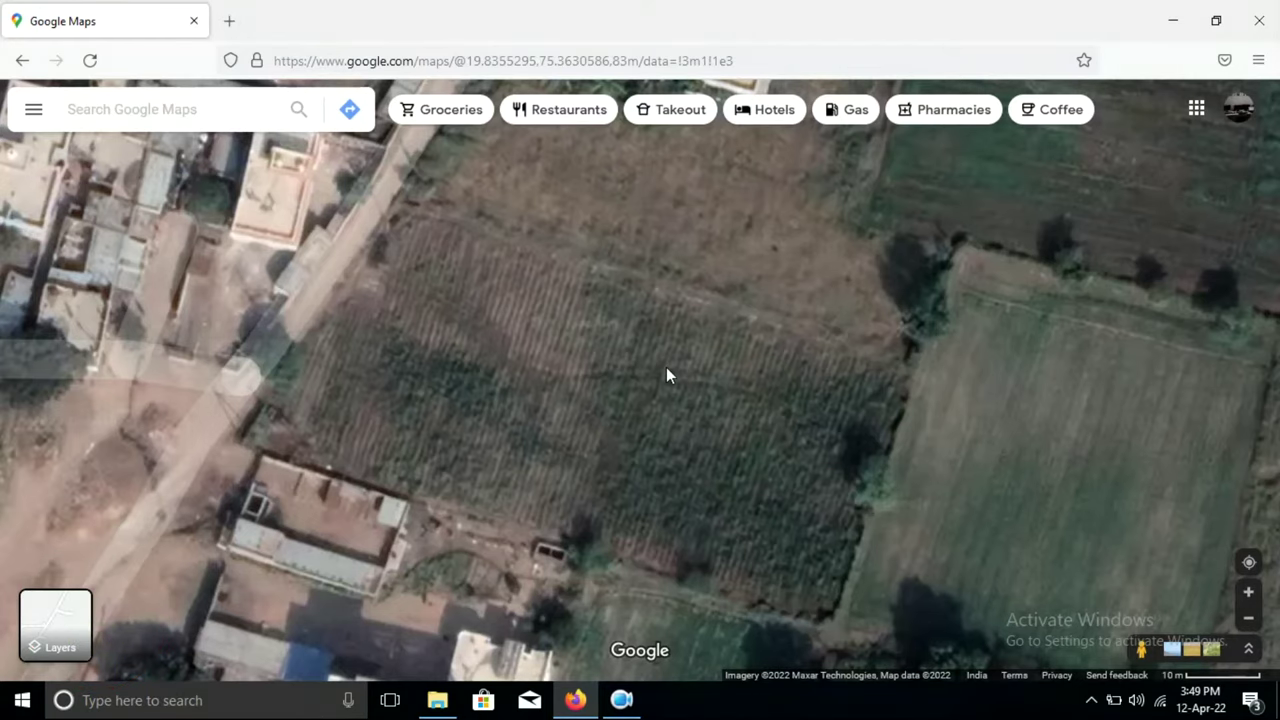
key("super")
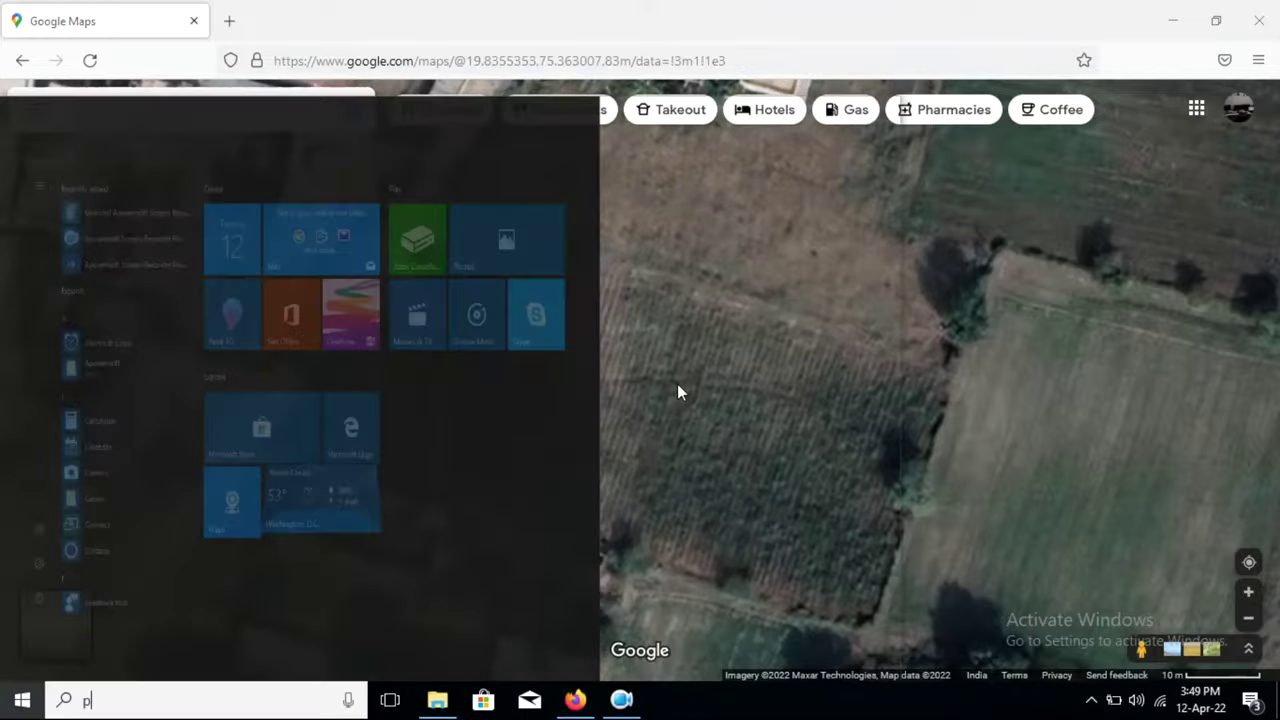
Launch Paint and paste the 1366 × 768 satellite map screenshot onto a new canvas
type("paint")
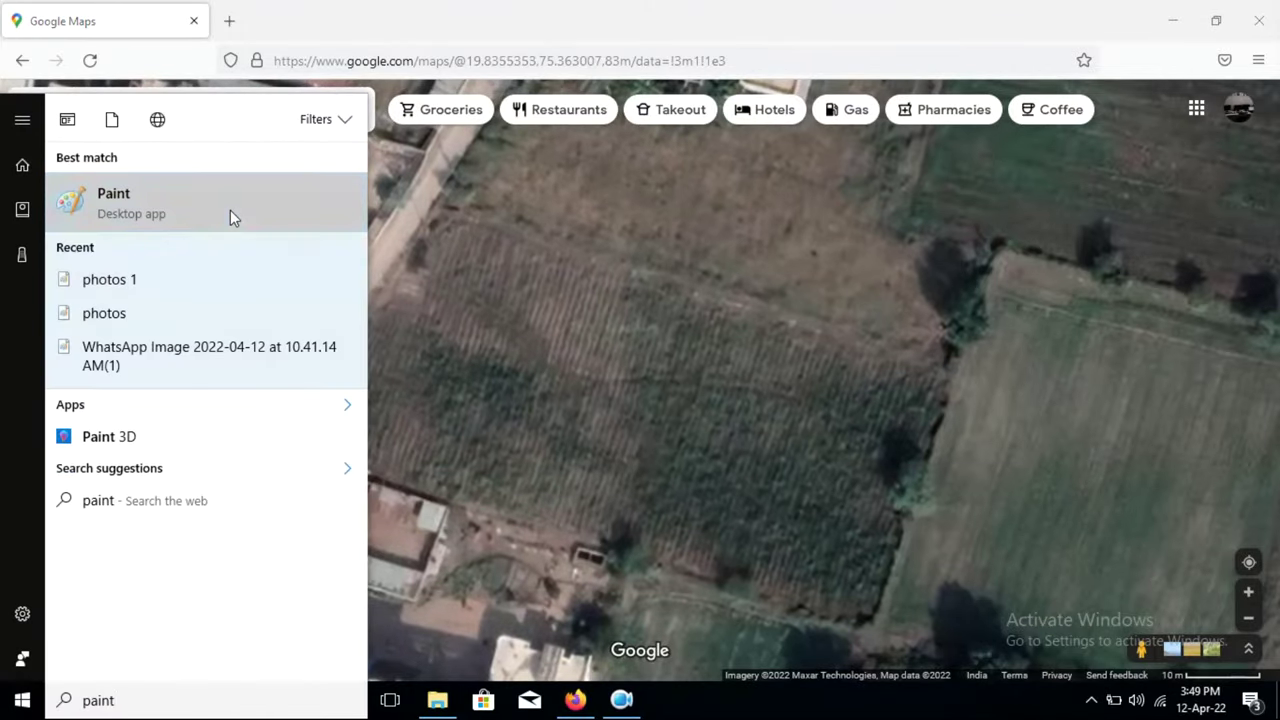
left_click(230, 210)
key("ctrl+v")
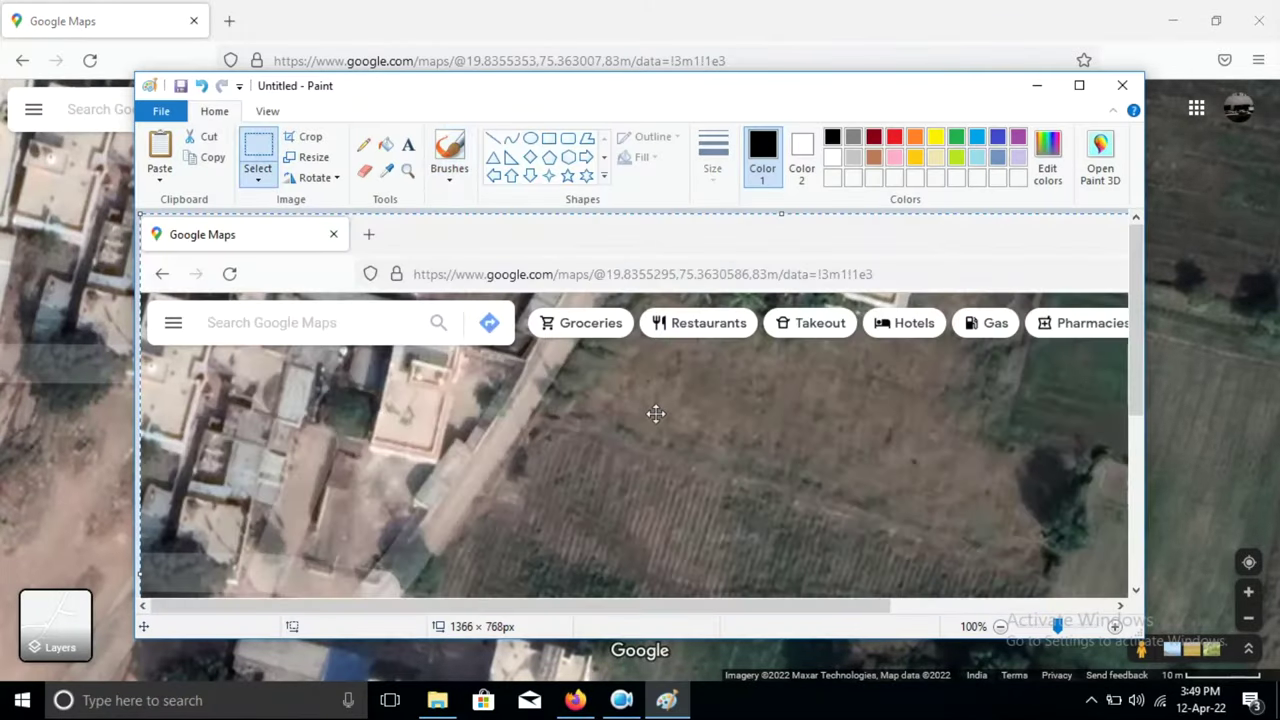
scroll(655, 415, "down", 6)
scroll(650, 417, "down", 1)
scroll(645, 415, "up", 6)
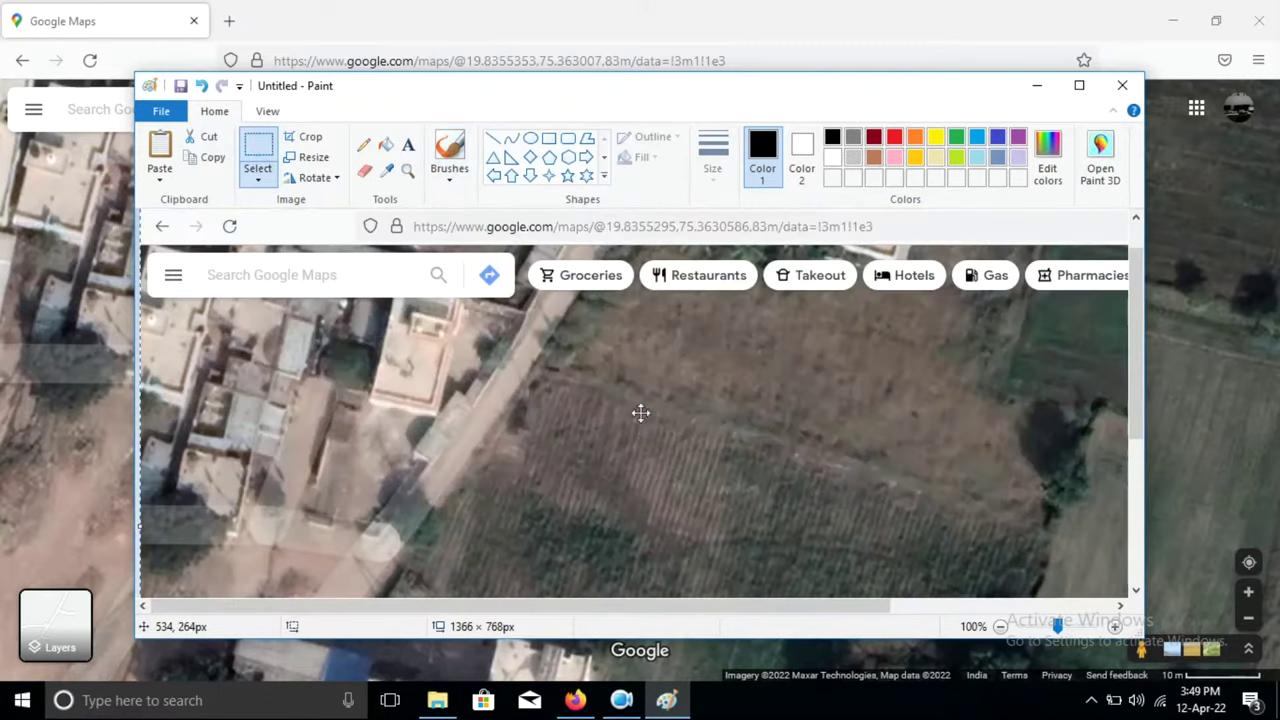
scroll(638, 435, "down", 3)
Maximise Paint, then minimise it to return to the map
left_click(1079, 85)
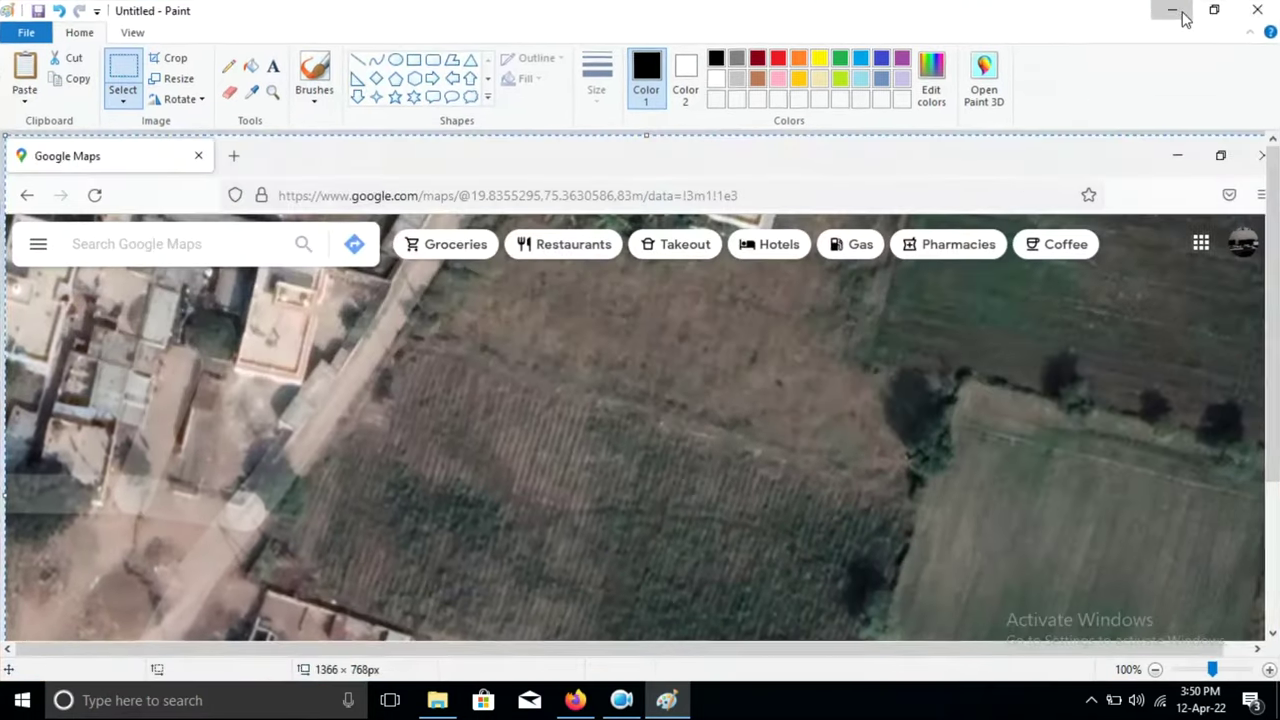
left_click(1172, 16)
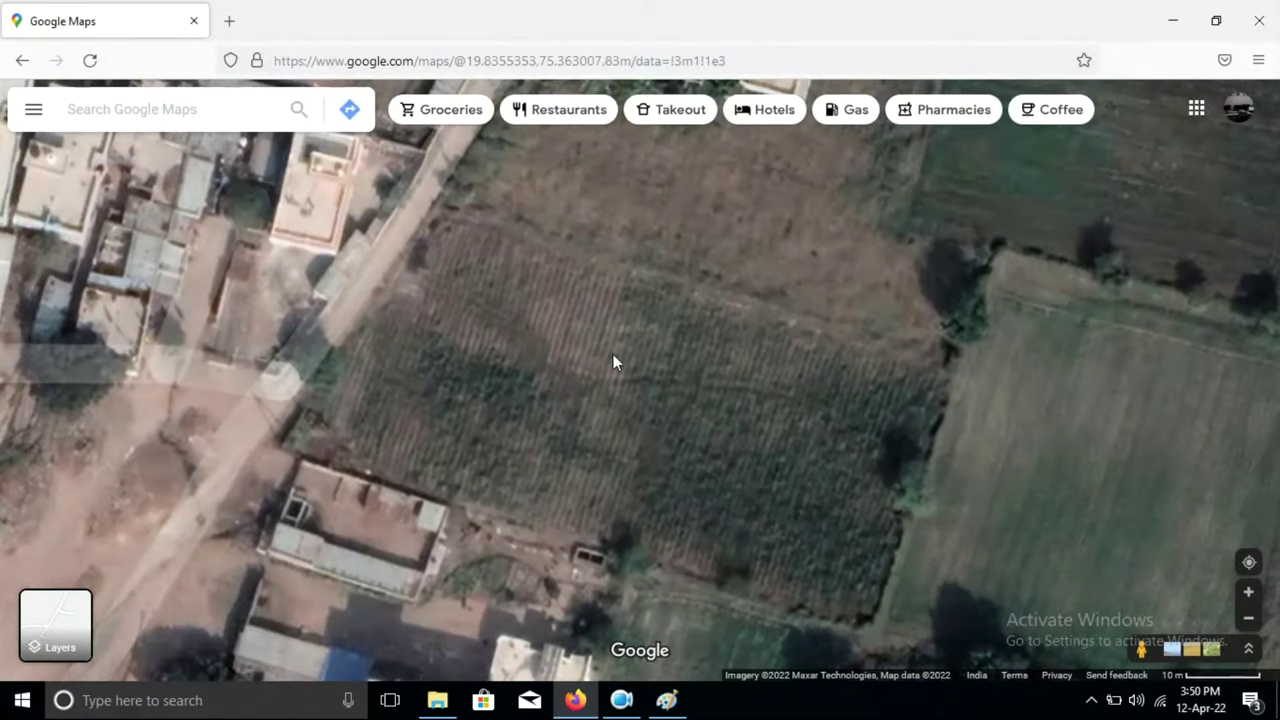
left_click(28, 701)
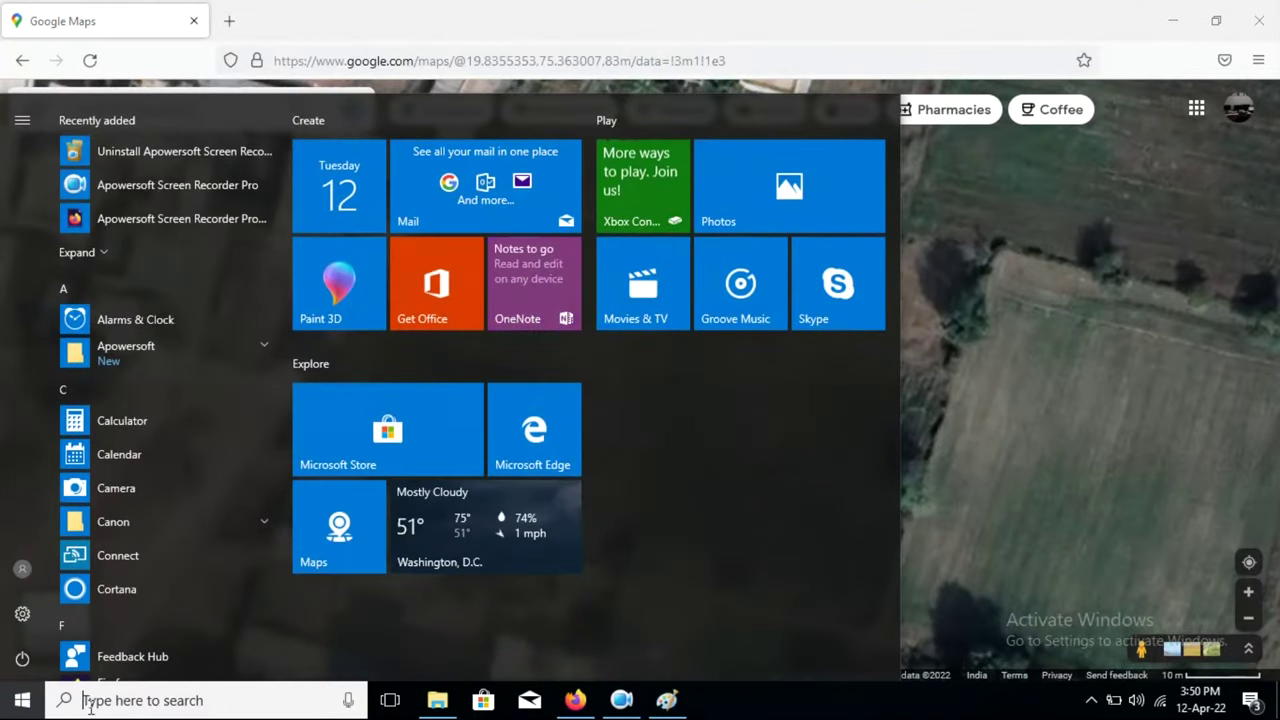
Open Snipping Tool and snip nearly the whole screen showing the satellite map
type("s")
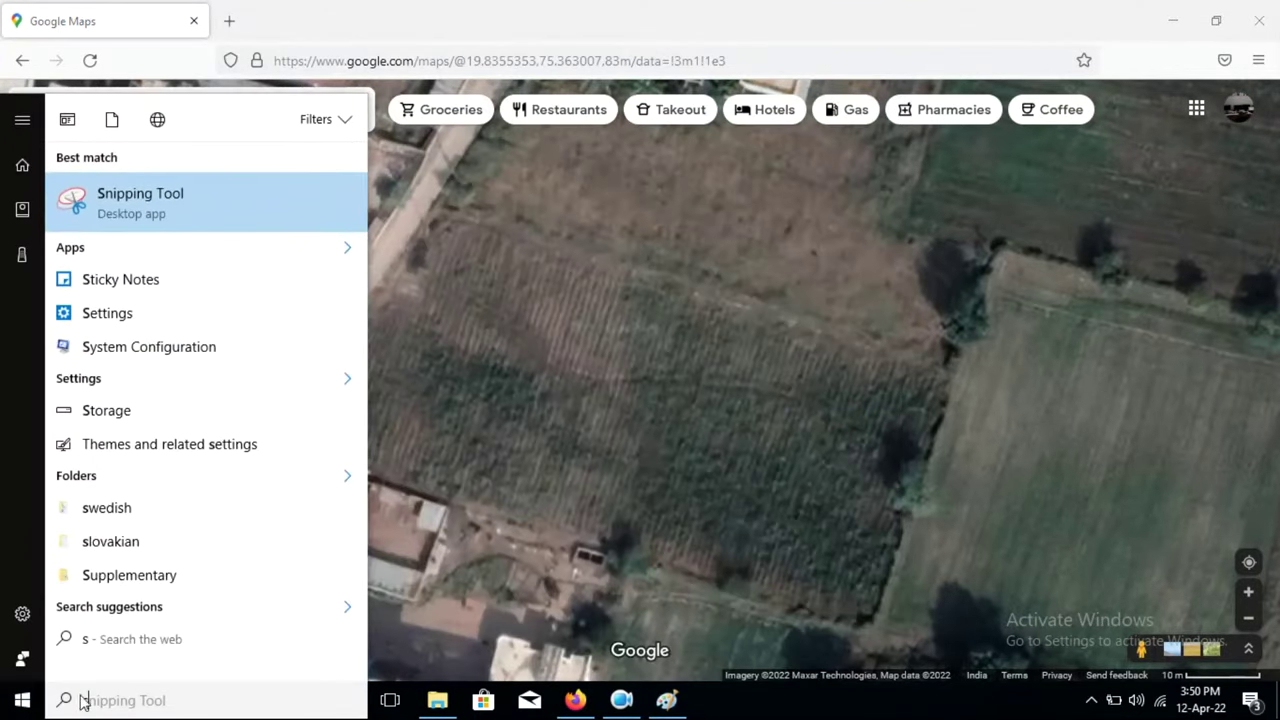
left_click(146, 205)
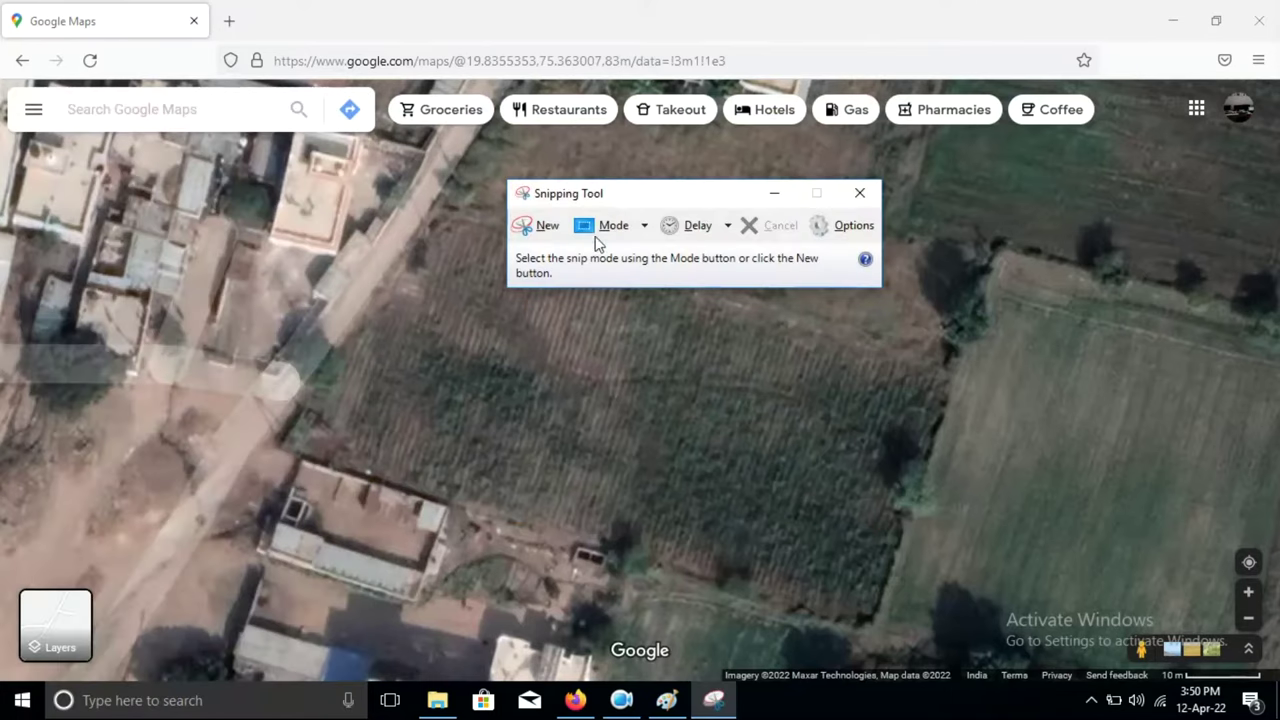
left_click(545, 228)
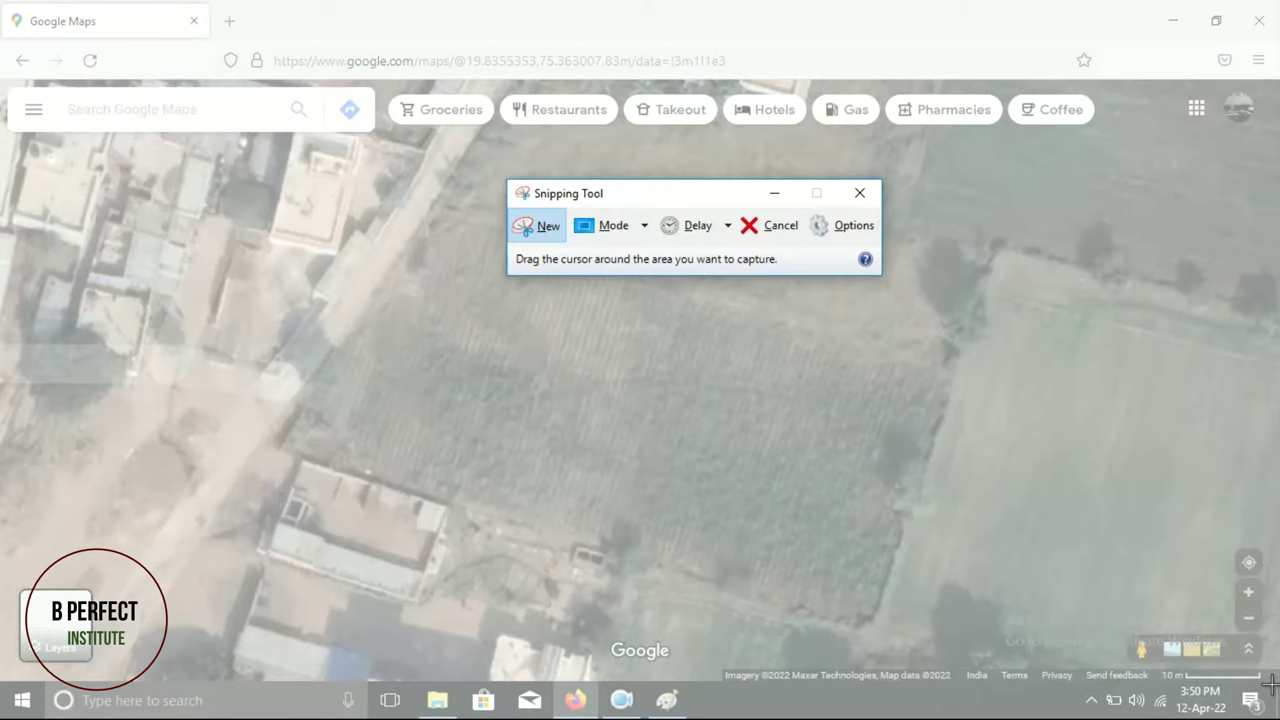
left_click_drag(1271, 681, 16, 52)
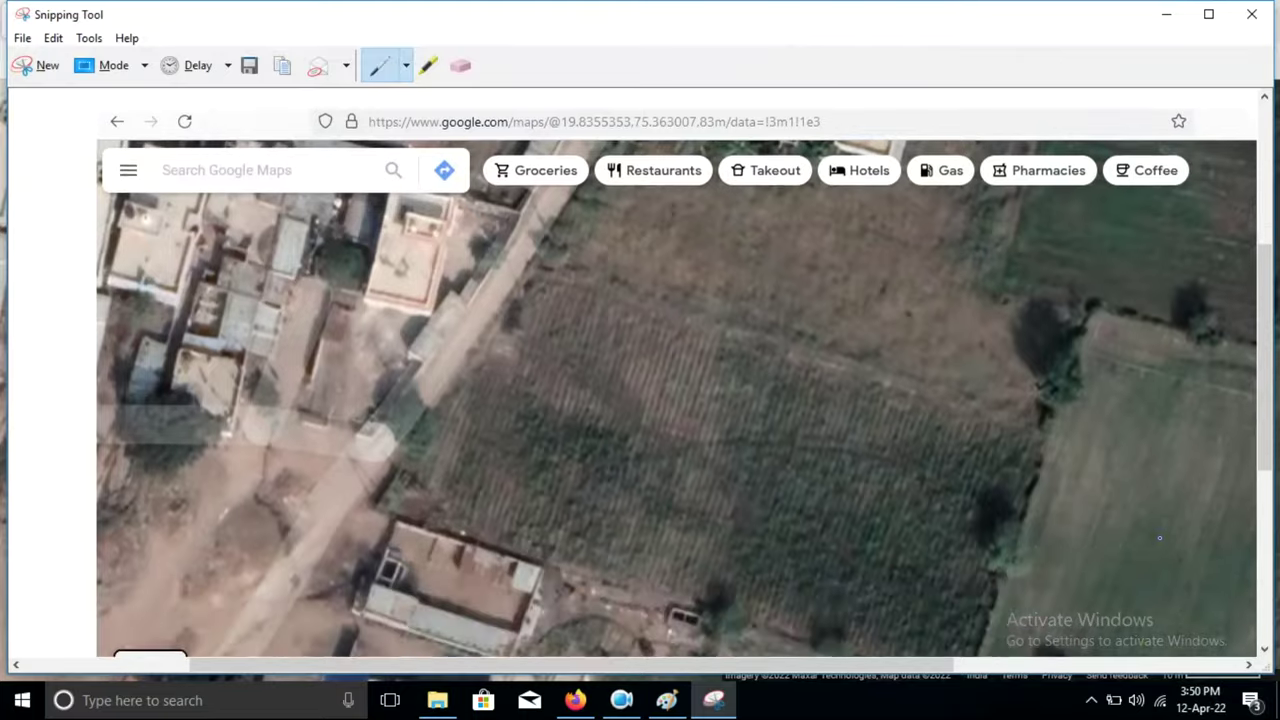
Save the snip as Capture22 PNG in the Music folder
scroll(1157, 538, "down", 2)
scroll(1157, 538, "down", 2)
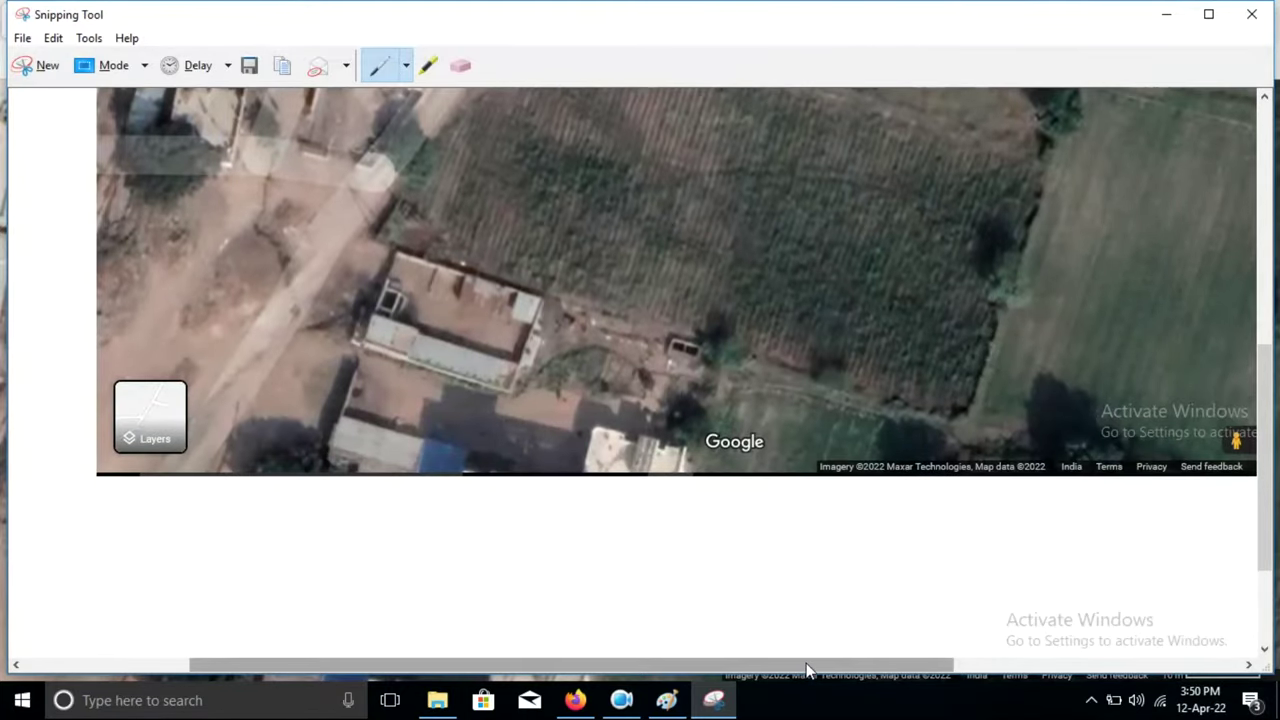
left_click_drag(805, 665, 1055, 665)
scroll(842, 540, "up", 1)
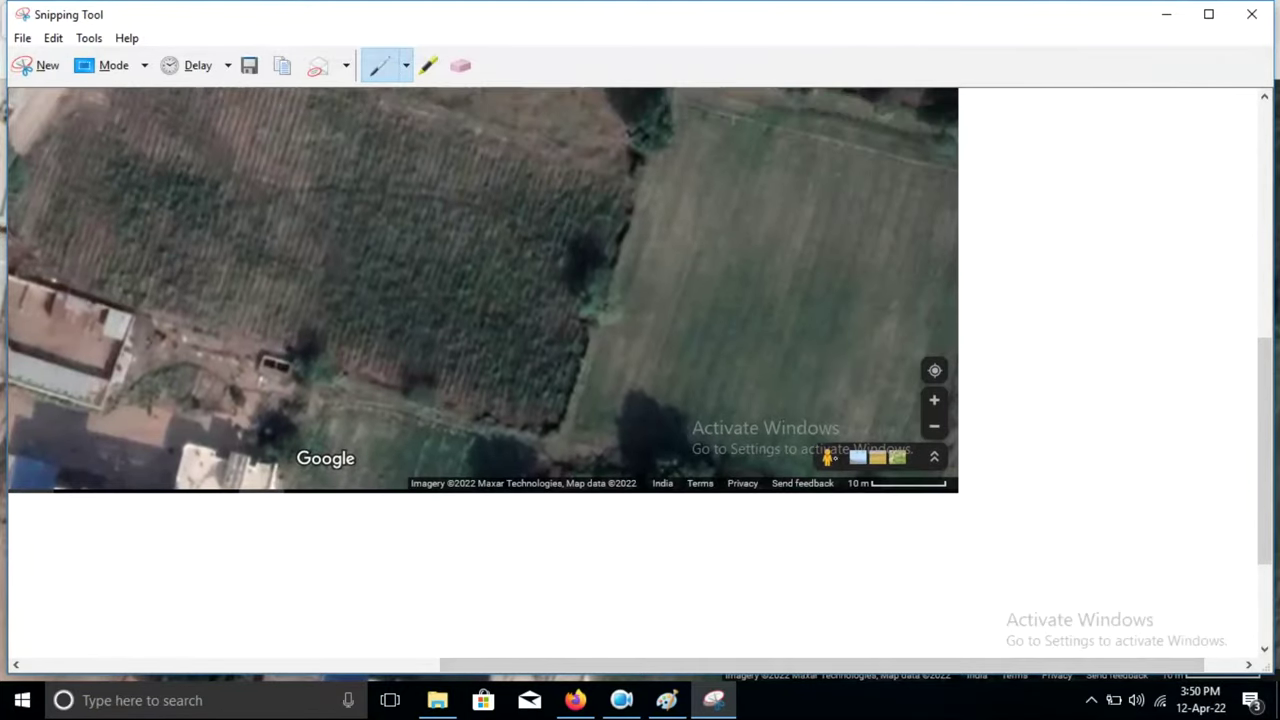
scroll(863, 551, "up", 1)
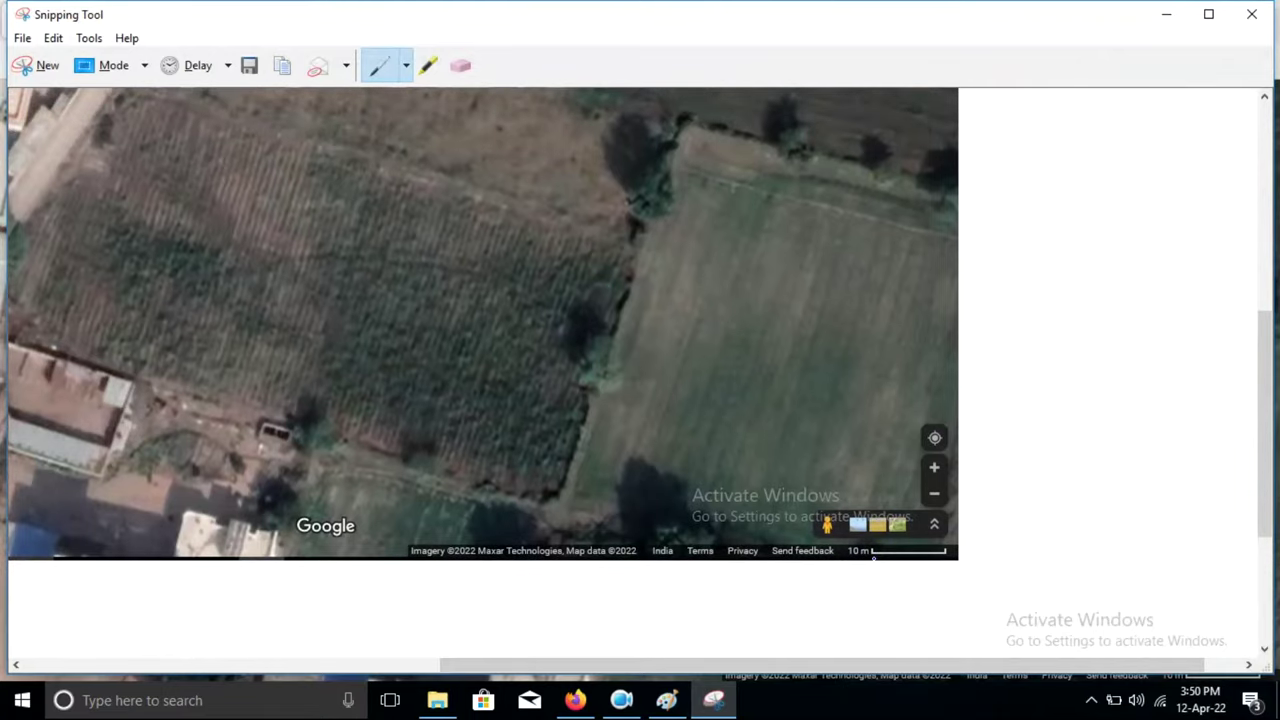
left_click(22, 38)
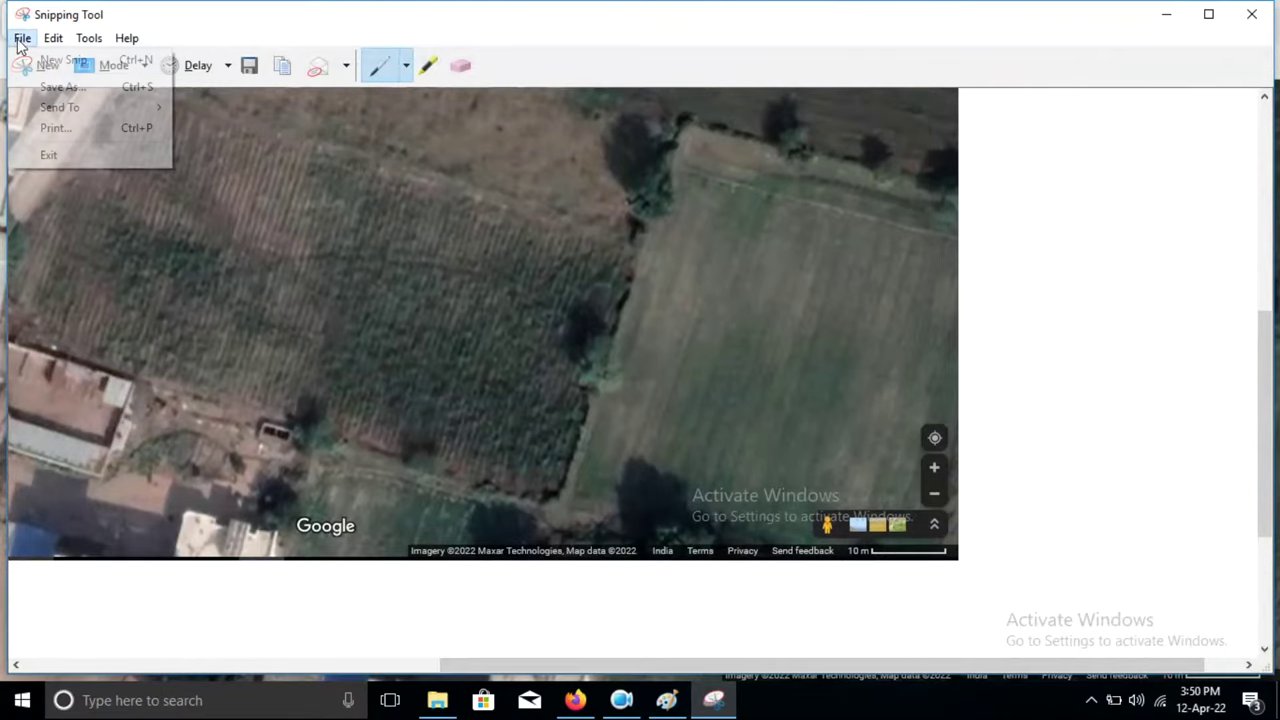
left_click(55, 88)
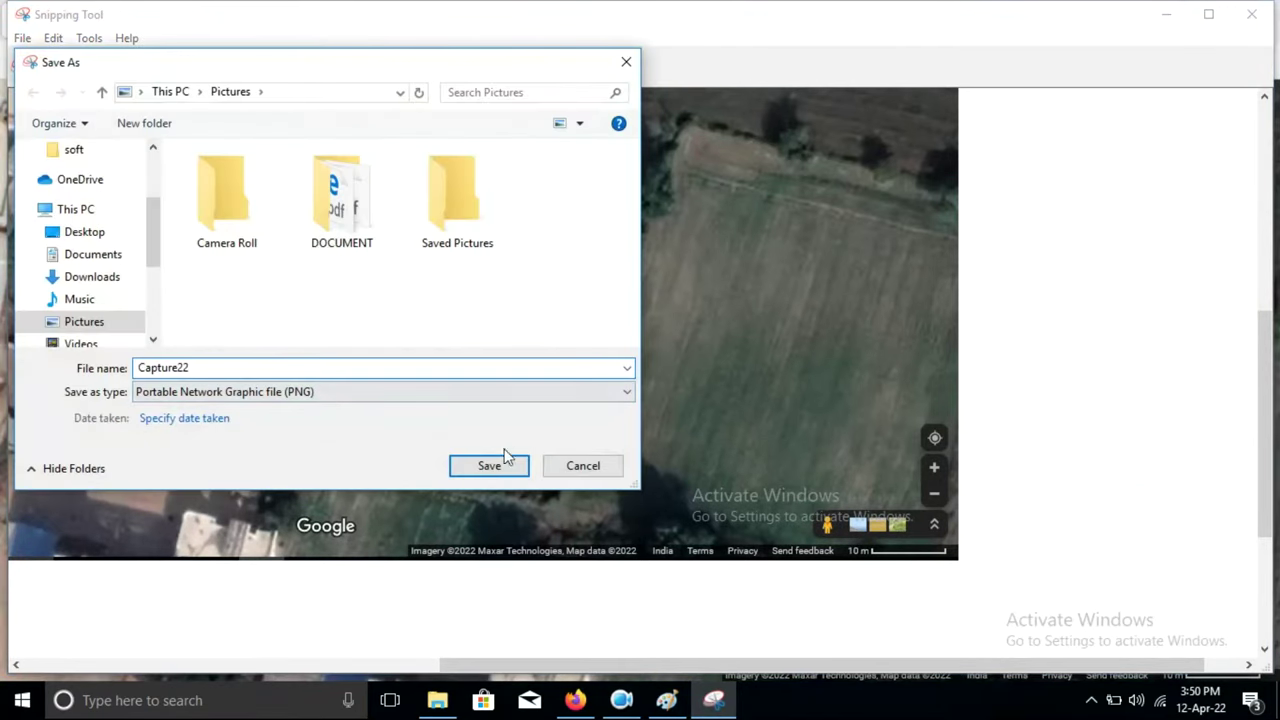
left_click(103, 300)
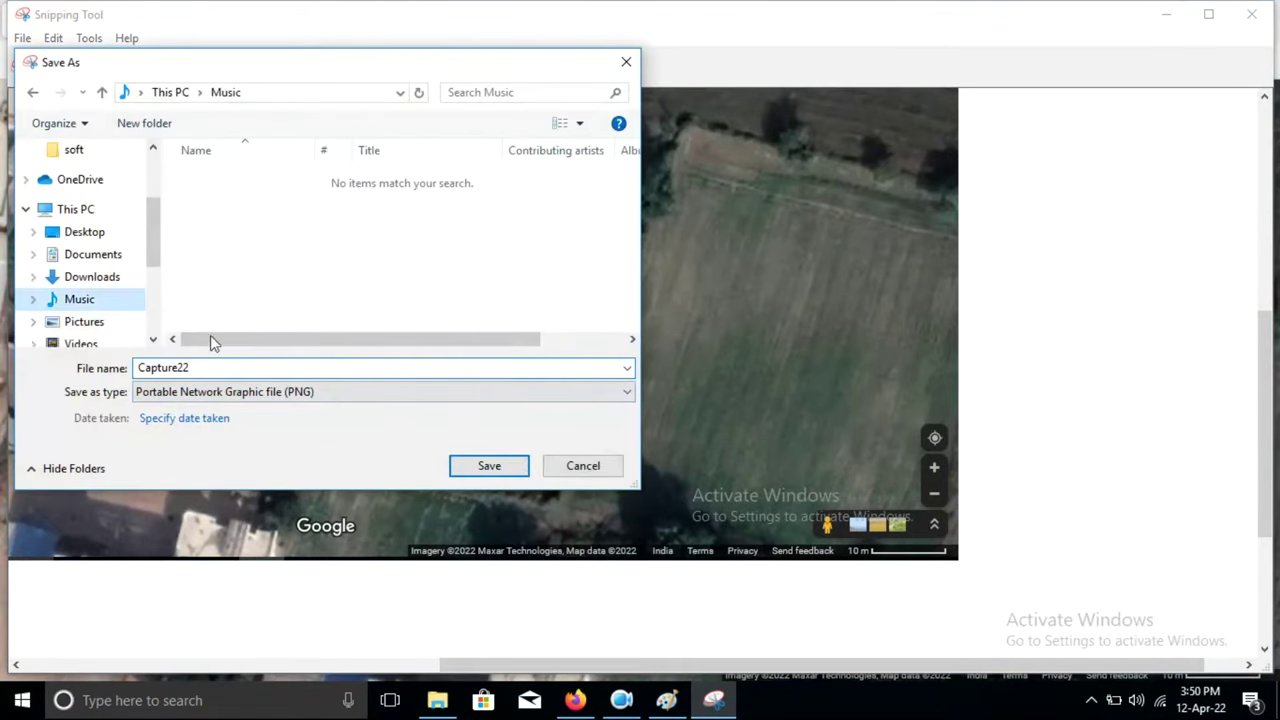
left_click(492, 470)
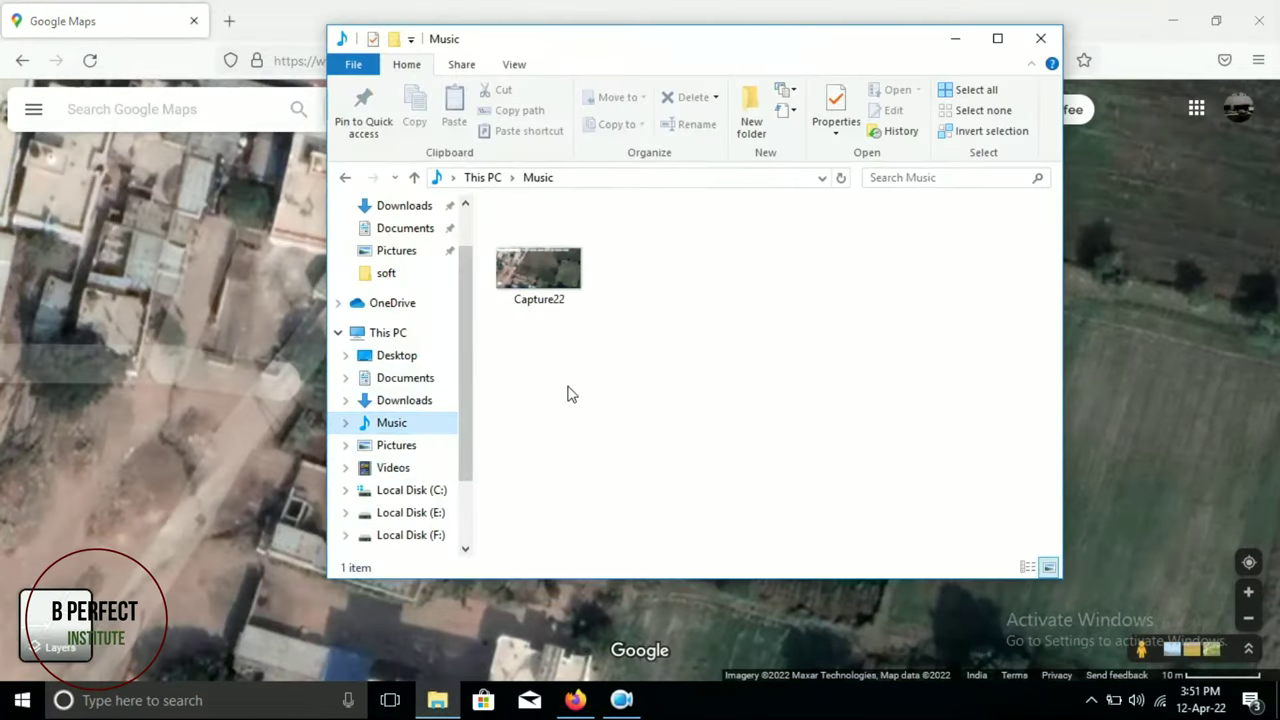
Preview Capture22 in Photos, close it, and minimise the Music folder window
double_click(565, 266)
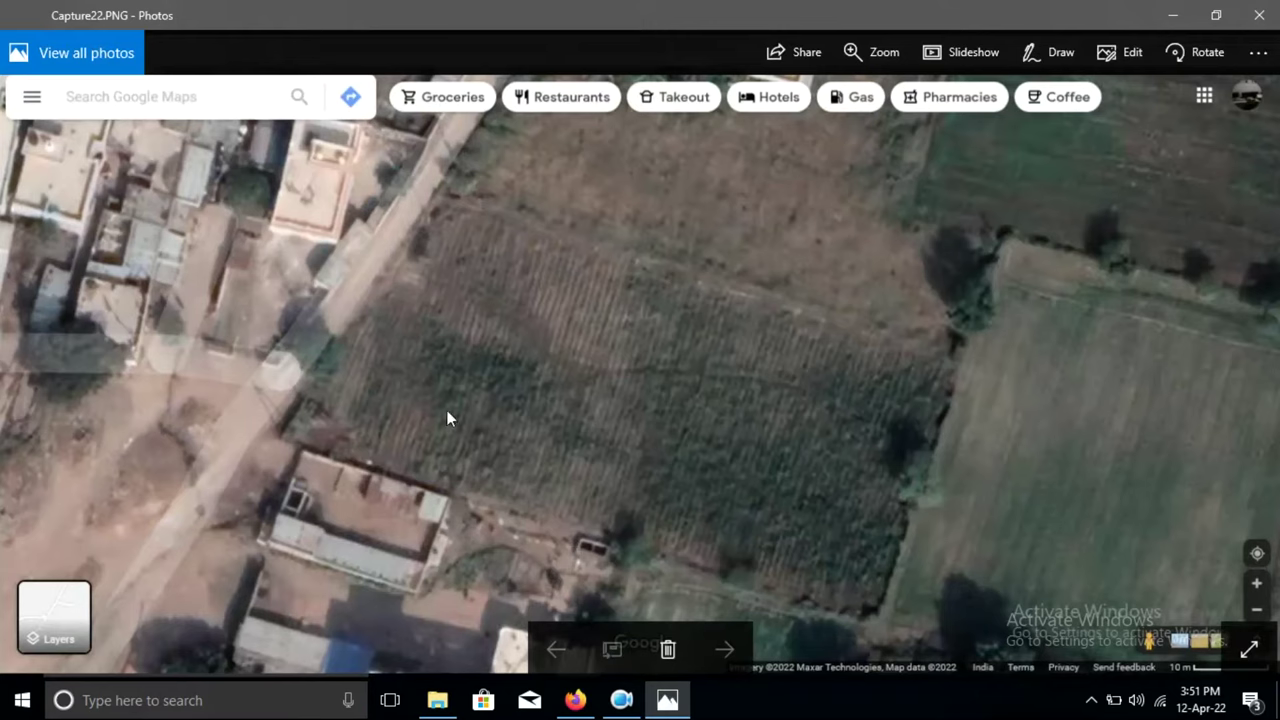
left_click(1258, 16)
left_click(956, 38)
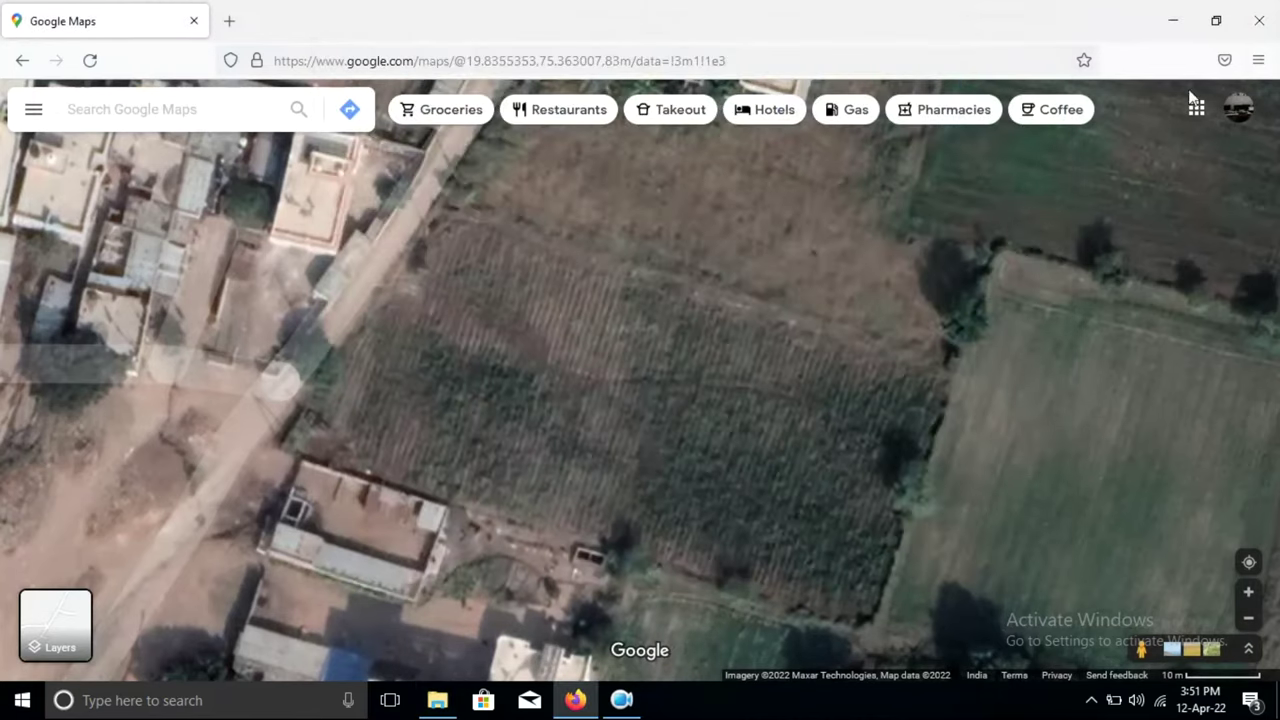
Turn on airplane mode and minimise Firefox to reveal the desktop
left_click(1160, 700)
left_click(1071, 646)
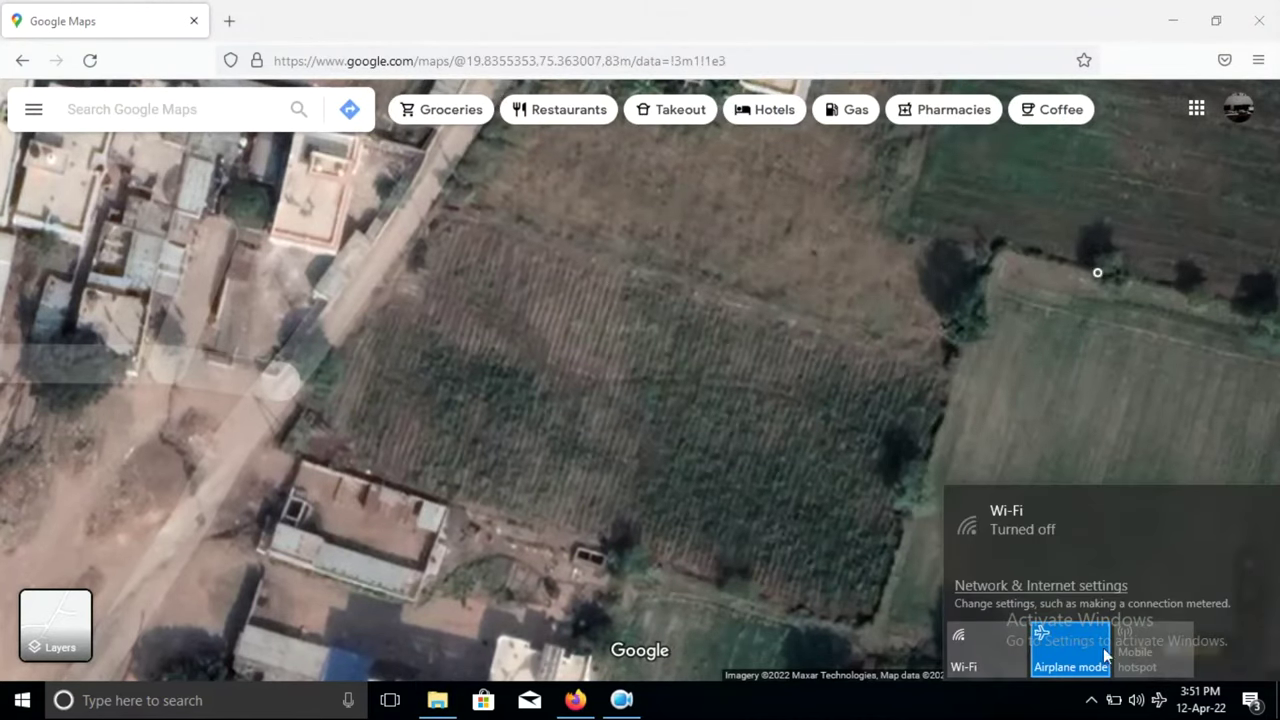
left_click(1176, 15)
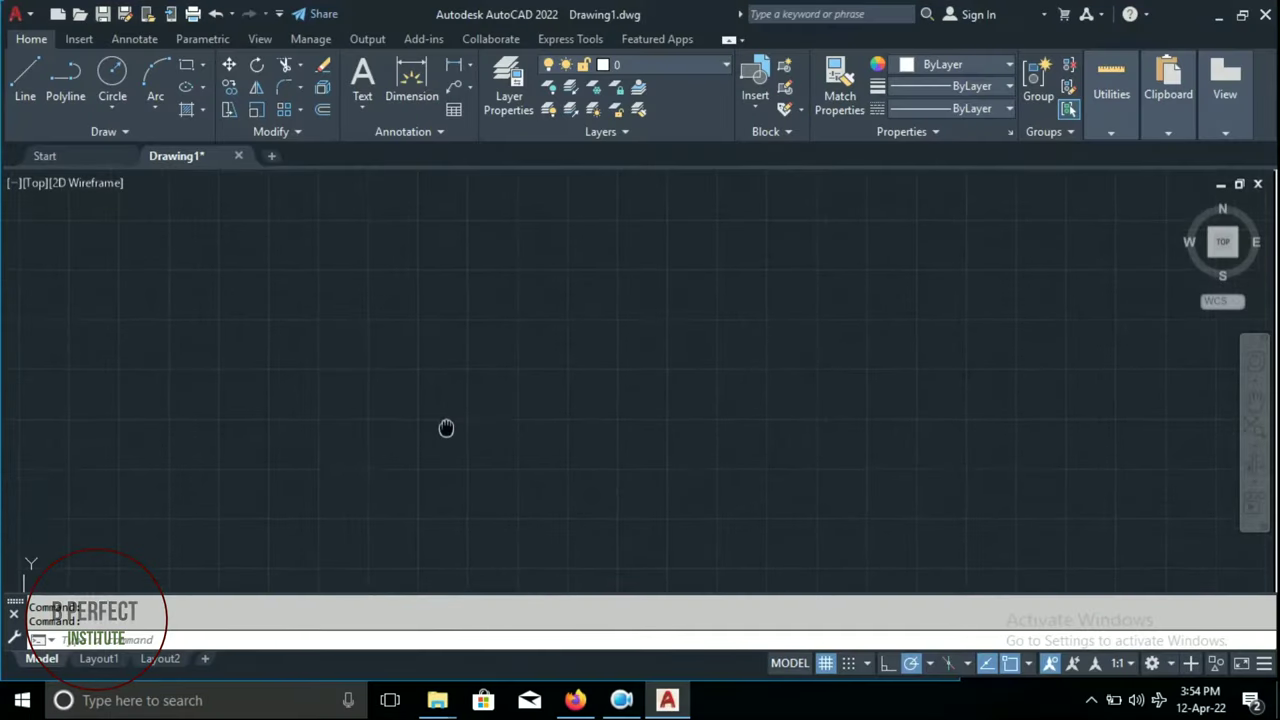
With UN, confirm Decimal units and Meters as the insertion scale
type("u")
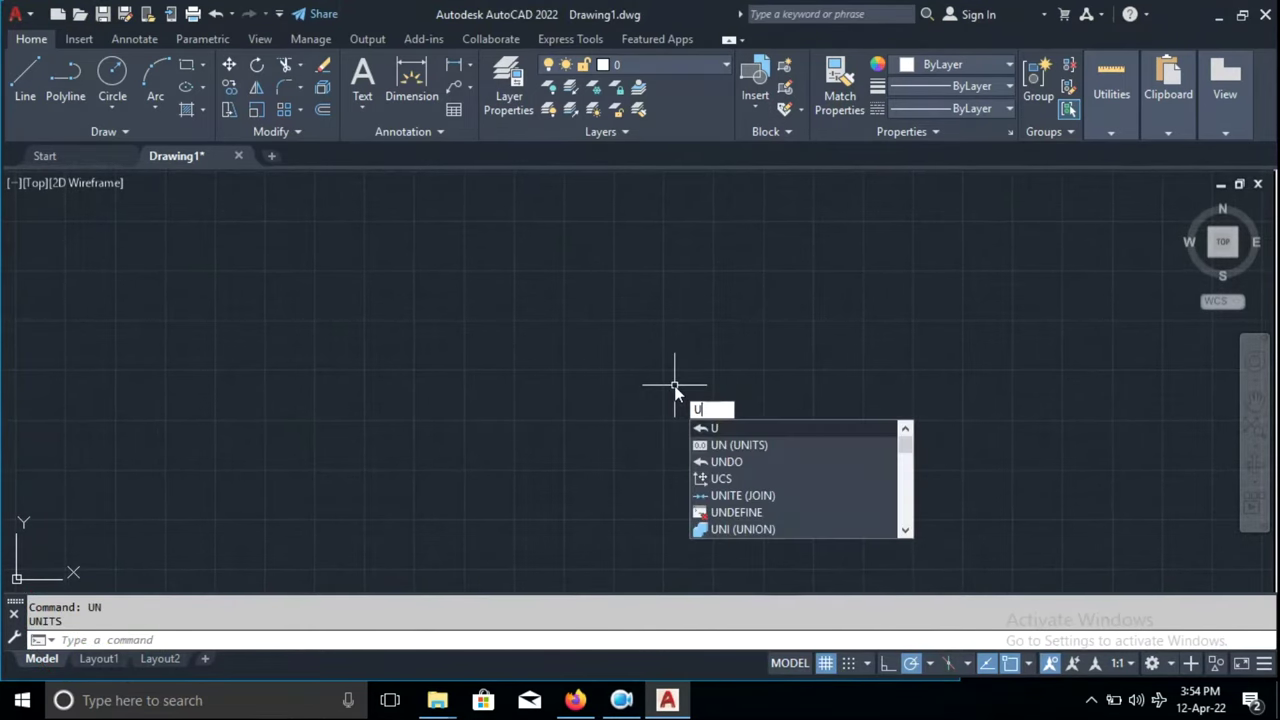
type("n")
key("Return")
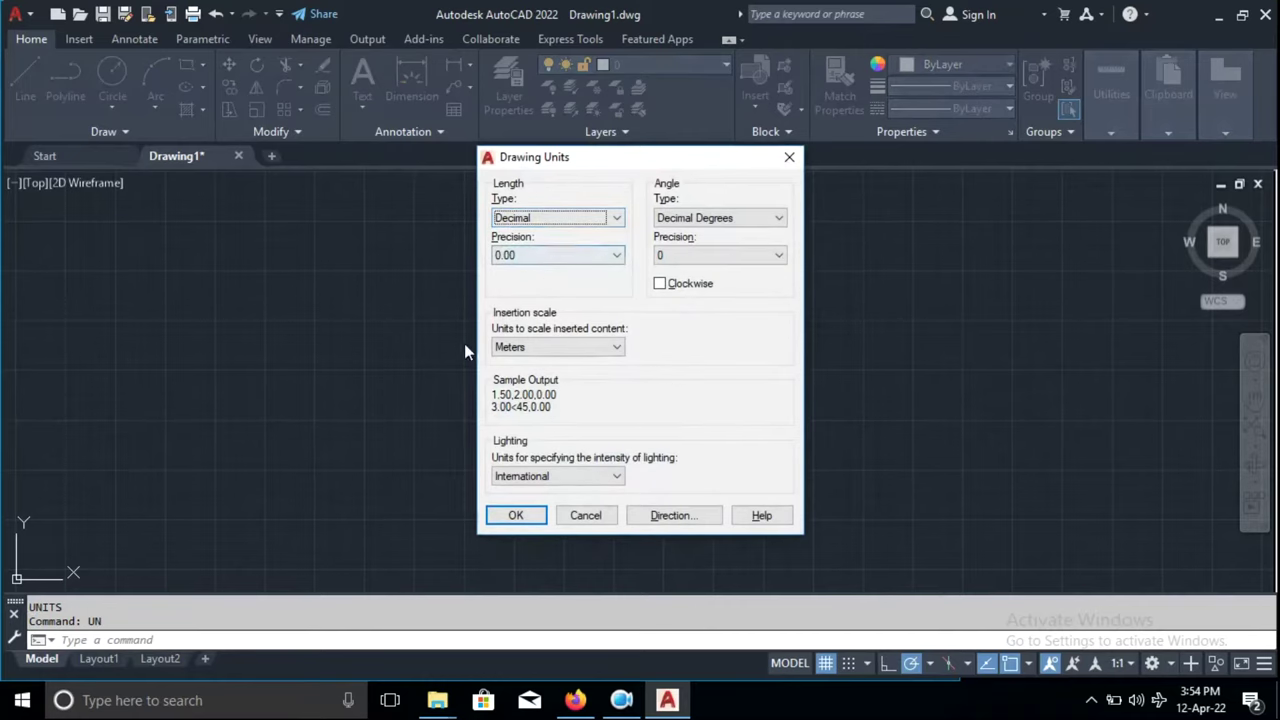
left_click(590, 347)
left_click(587, 345)
key("Return")
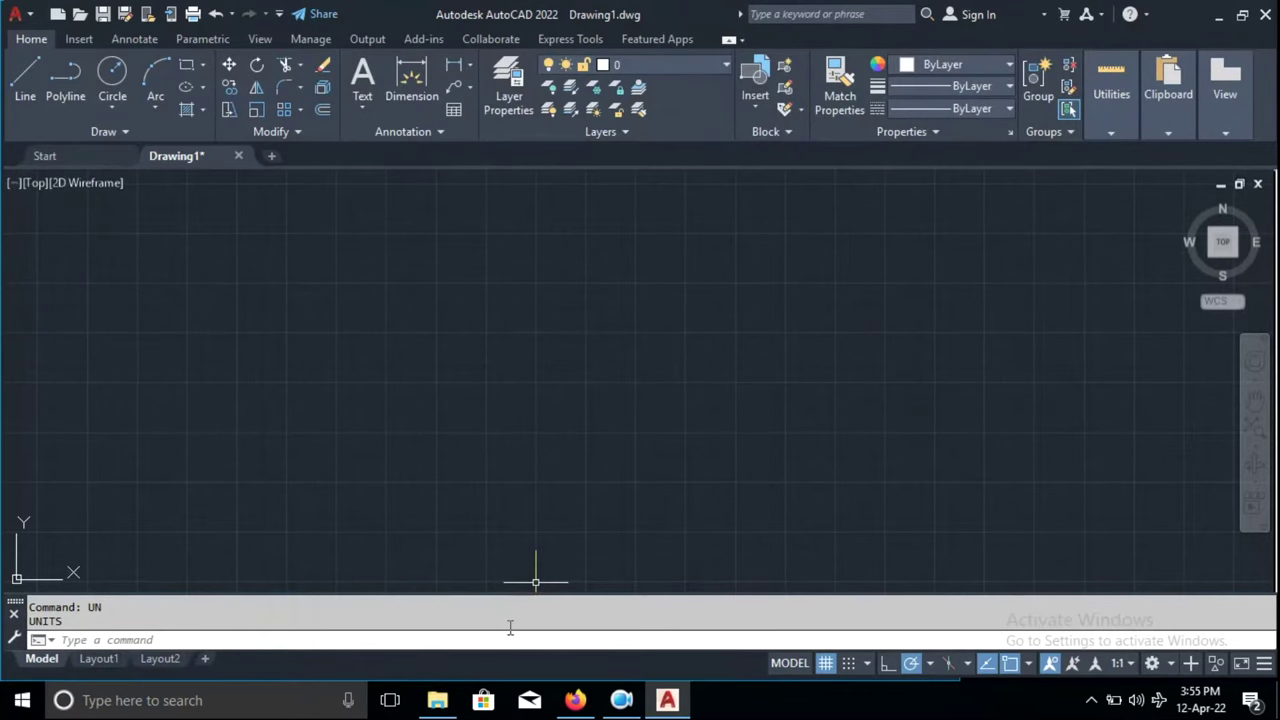
left_click(437, 700)
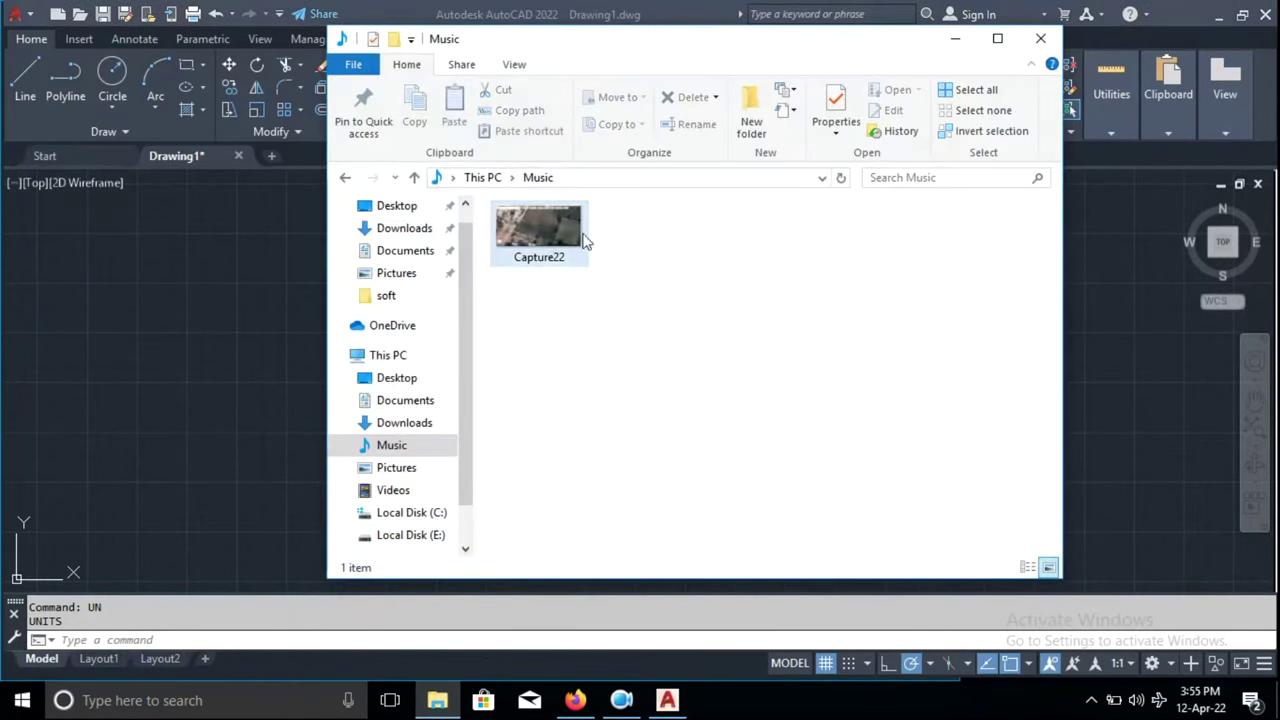
Drag Capture22 from the Music folder into the drawing and pick its insertion point
left_click_drag(714, 51, 387, 45)
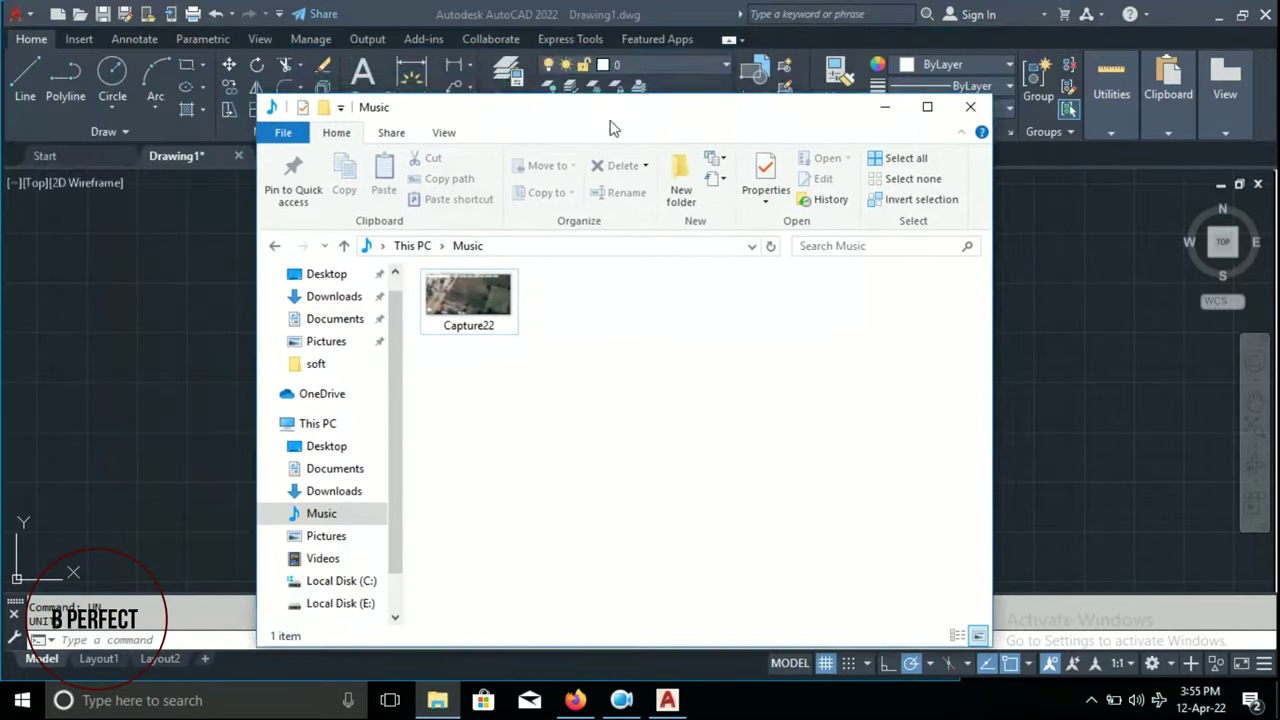
left_click_drag(345, 25, 390, 55)
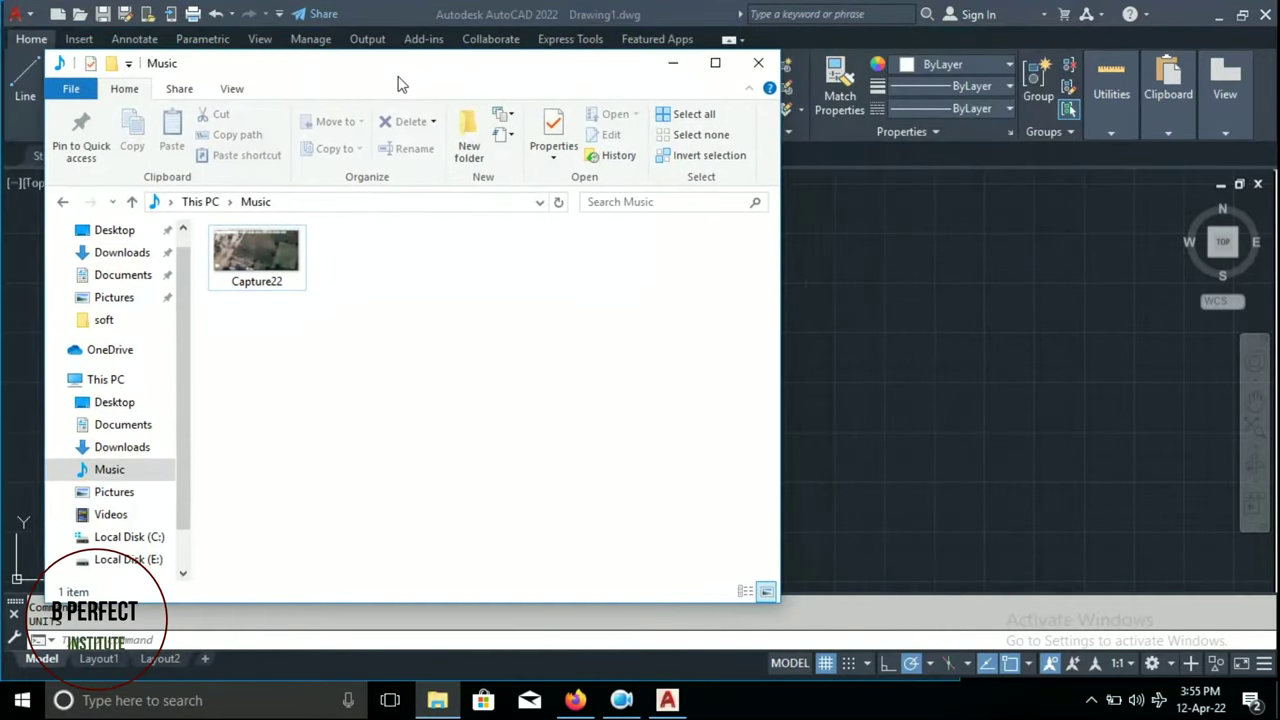
left_click_drag(257, 251, 673, 714)
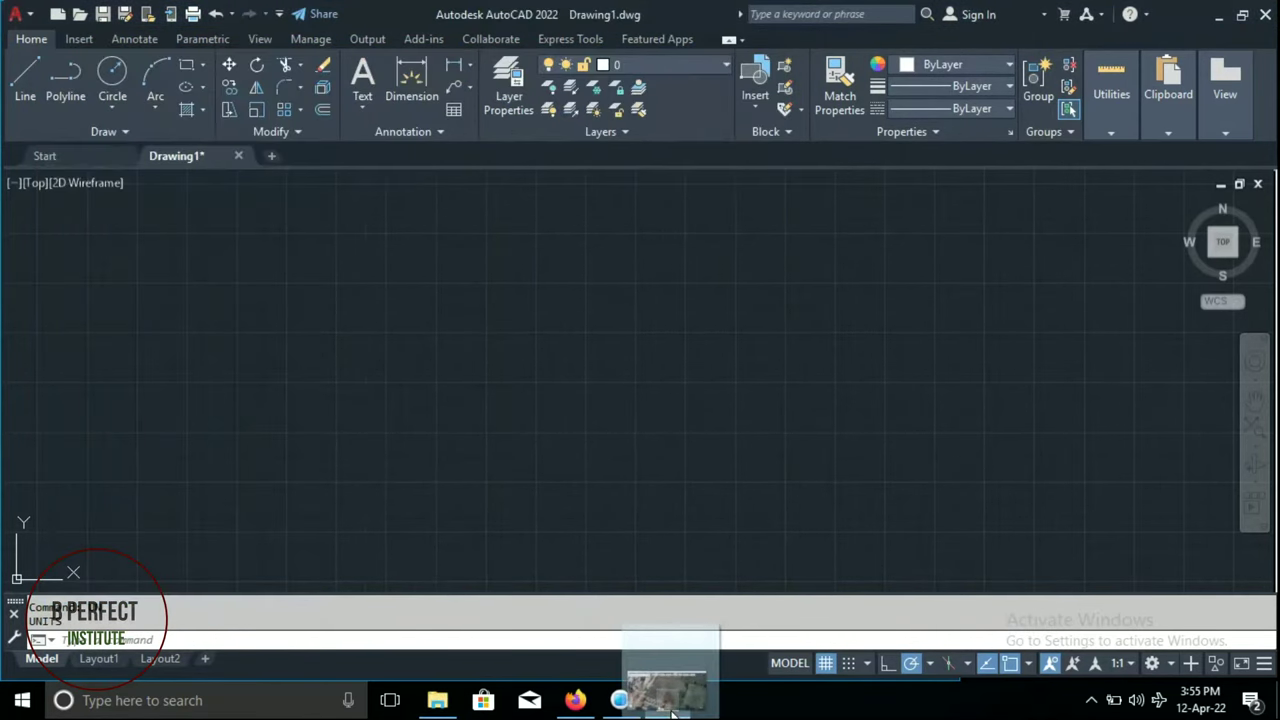
left_click_drag(673, 714, 679, 607)
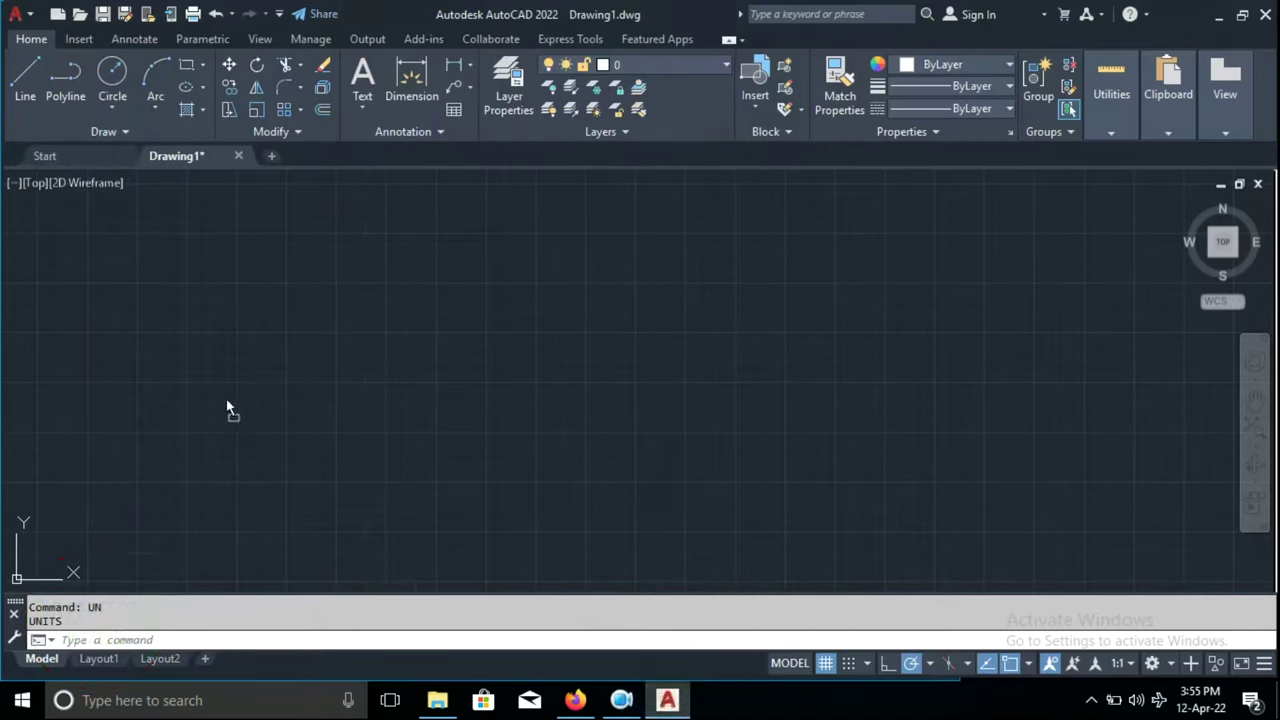
left_click_drag(222, 418, 222, 418)
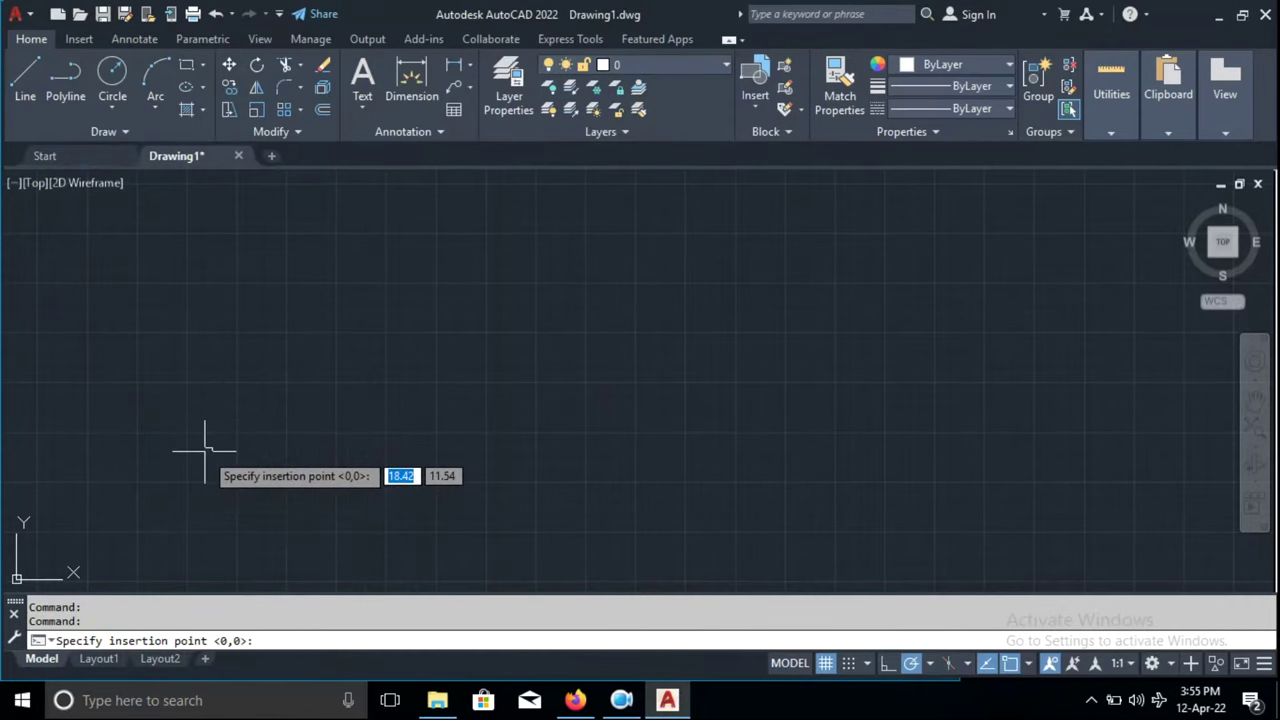
left_click(205, 451)
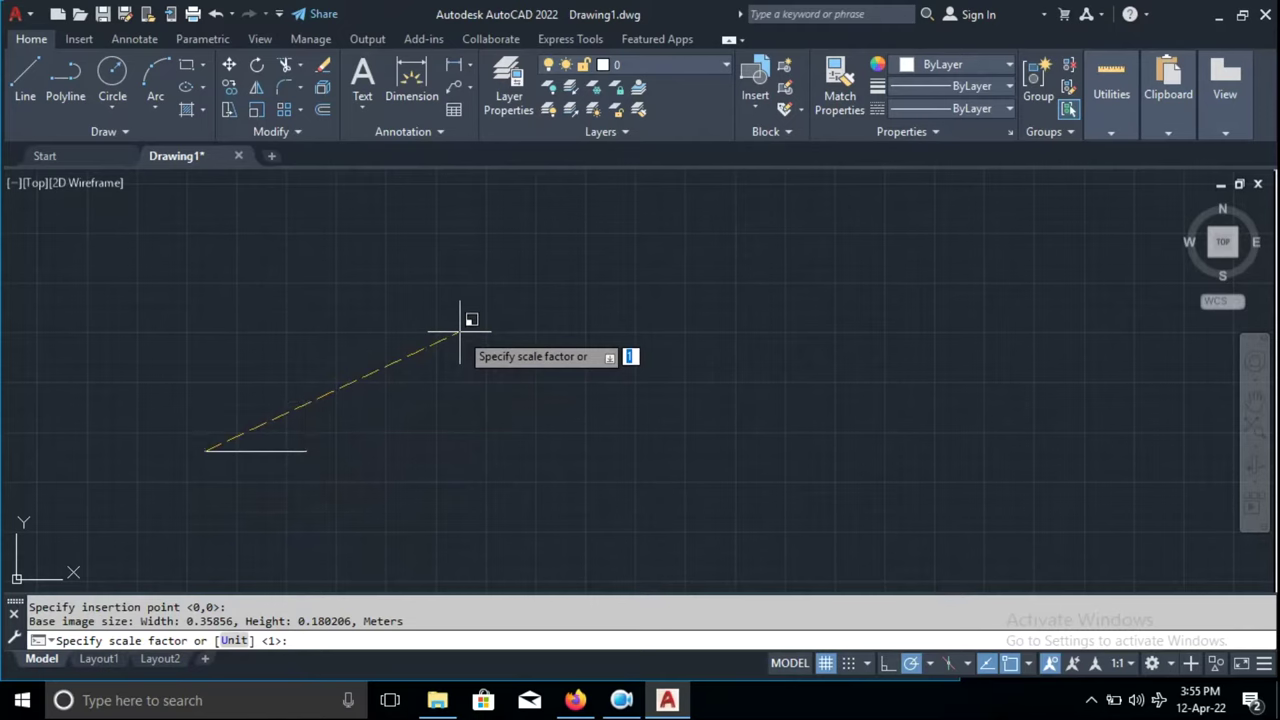
Accept the default scale and rotation to finish placing the map image
key("Return")
key("Return")
scroll(191, 449, "up", 10)
scroll(275, 490, "up", 4)
scroll(550, 395, "up", 4)
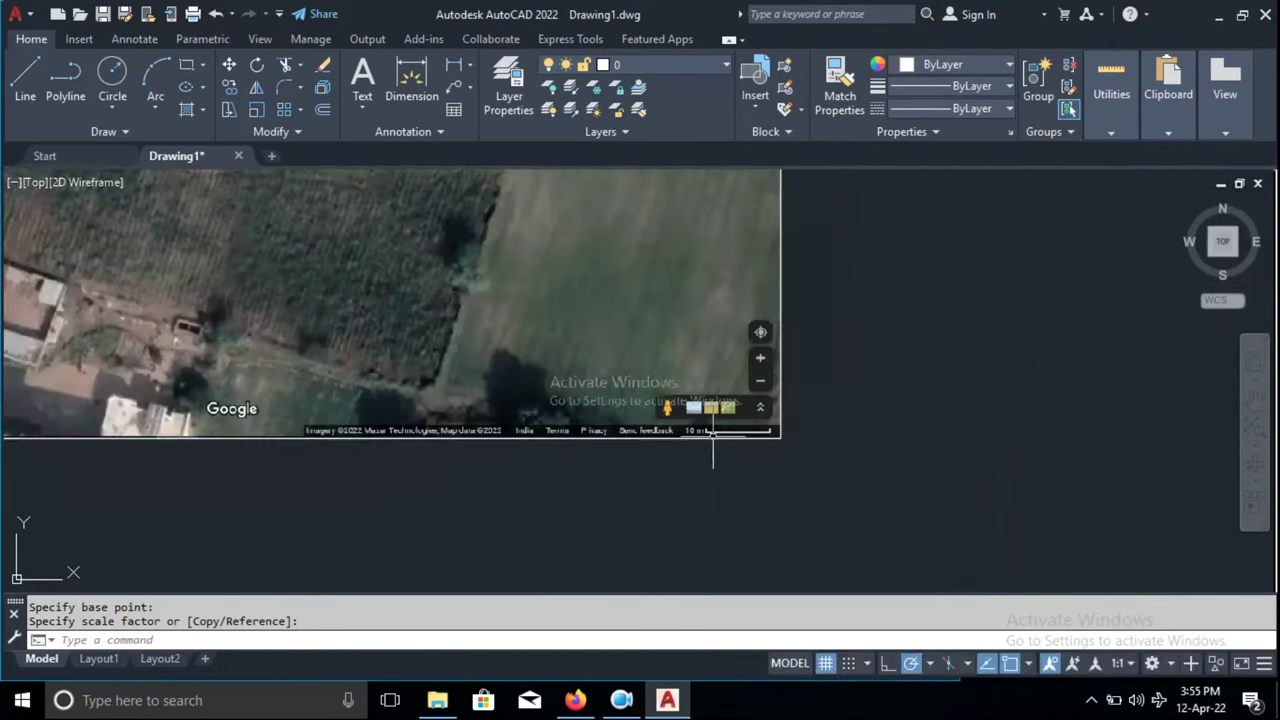
left_click(702, 408)
type("UN")
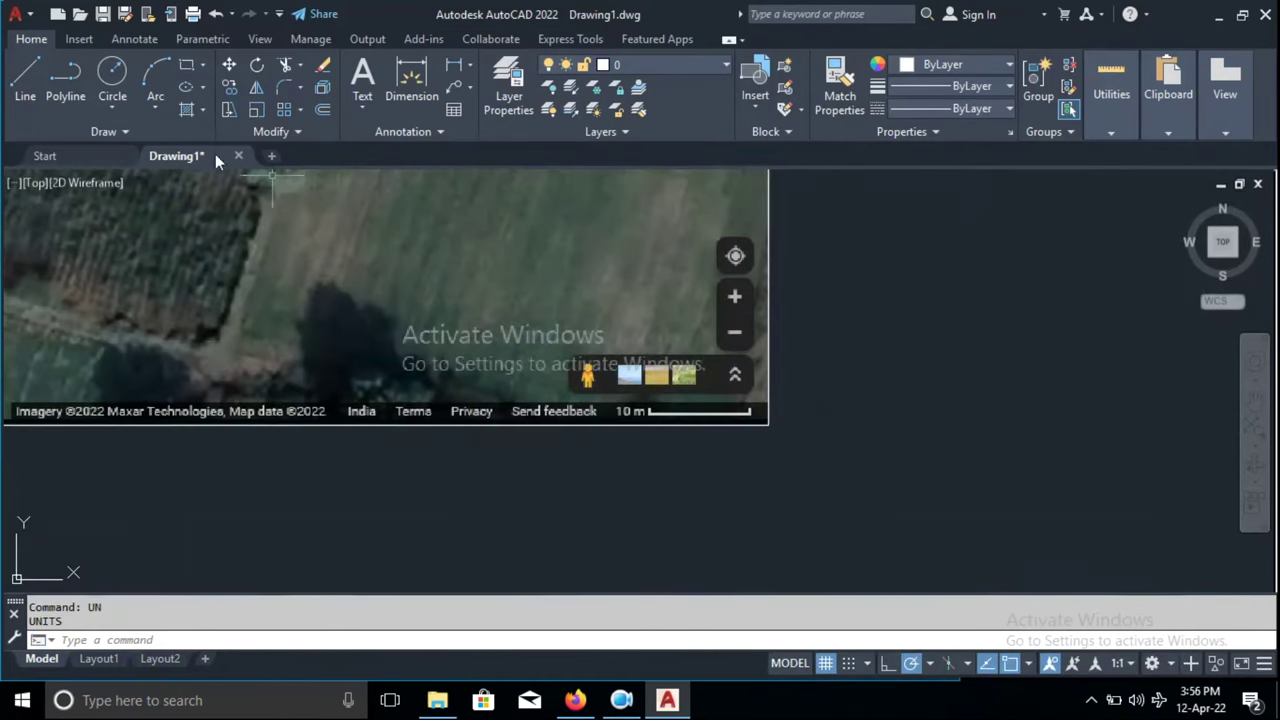
Draw a horizontal 10-unit line below the map image with Ortho on
left_click(25, 80)
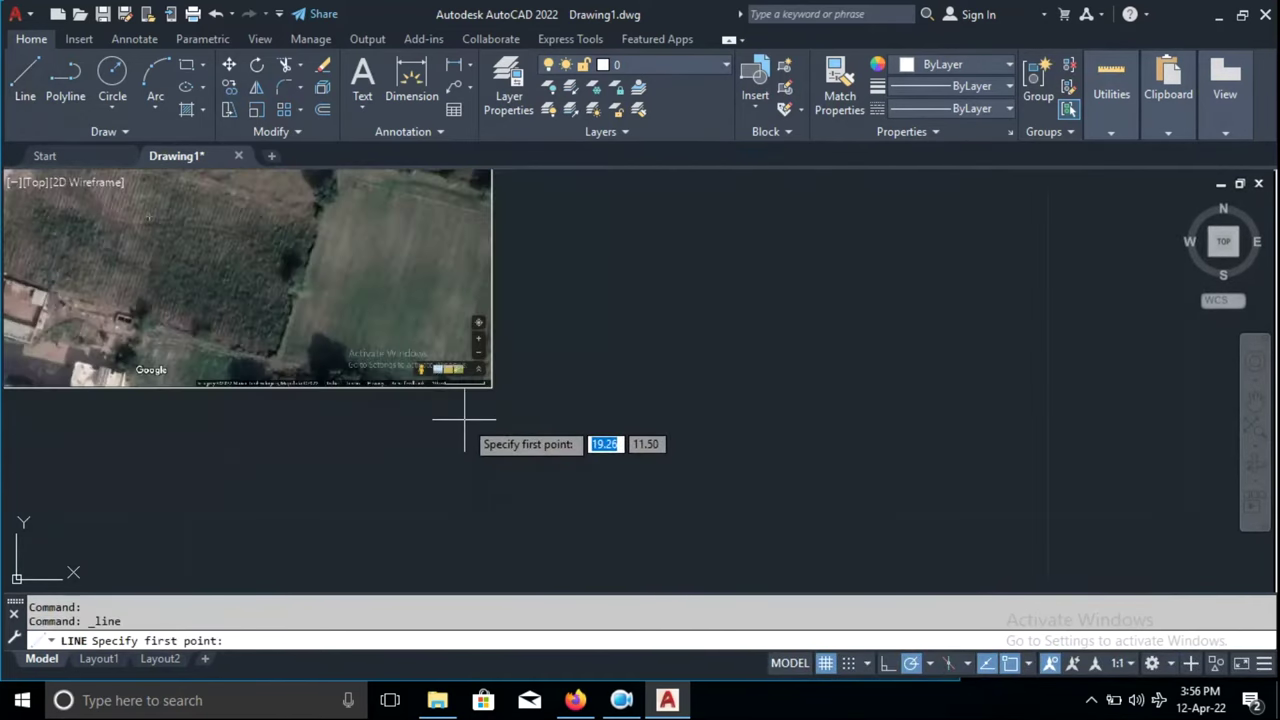
scroll(465, 410, "up", 2)
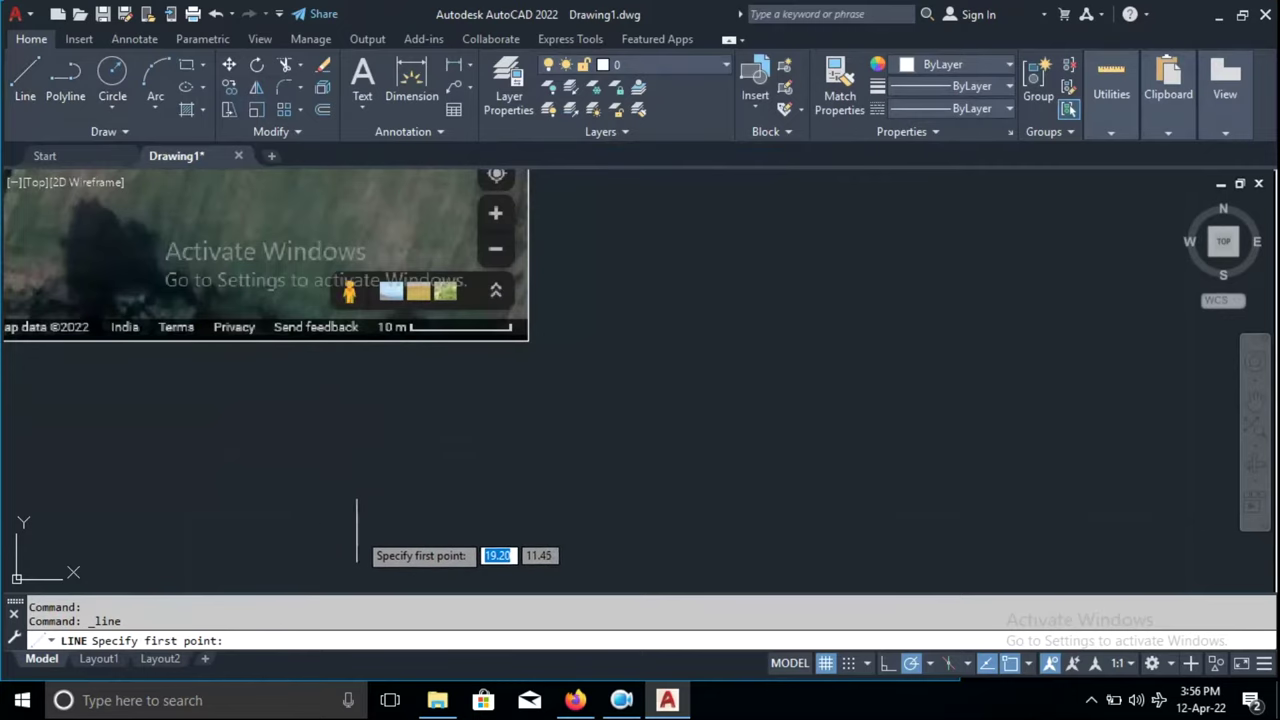
left_click(360, 490)
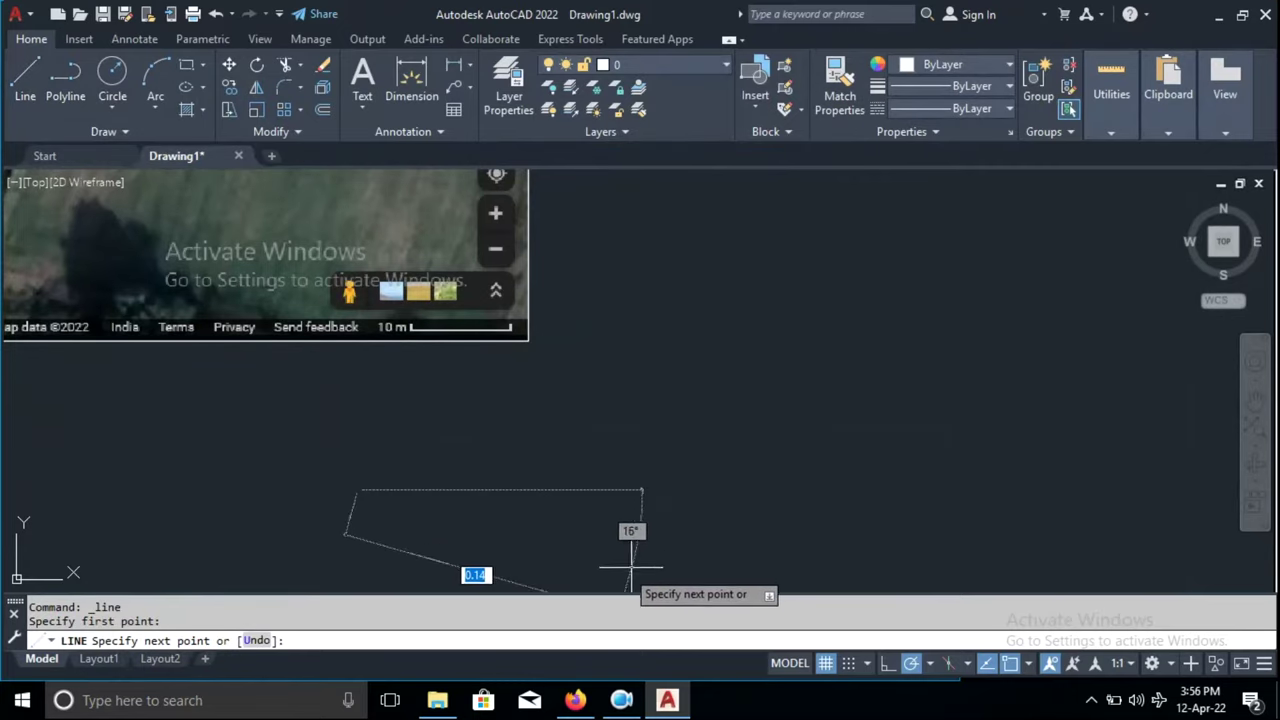
key("F8")
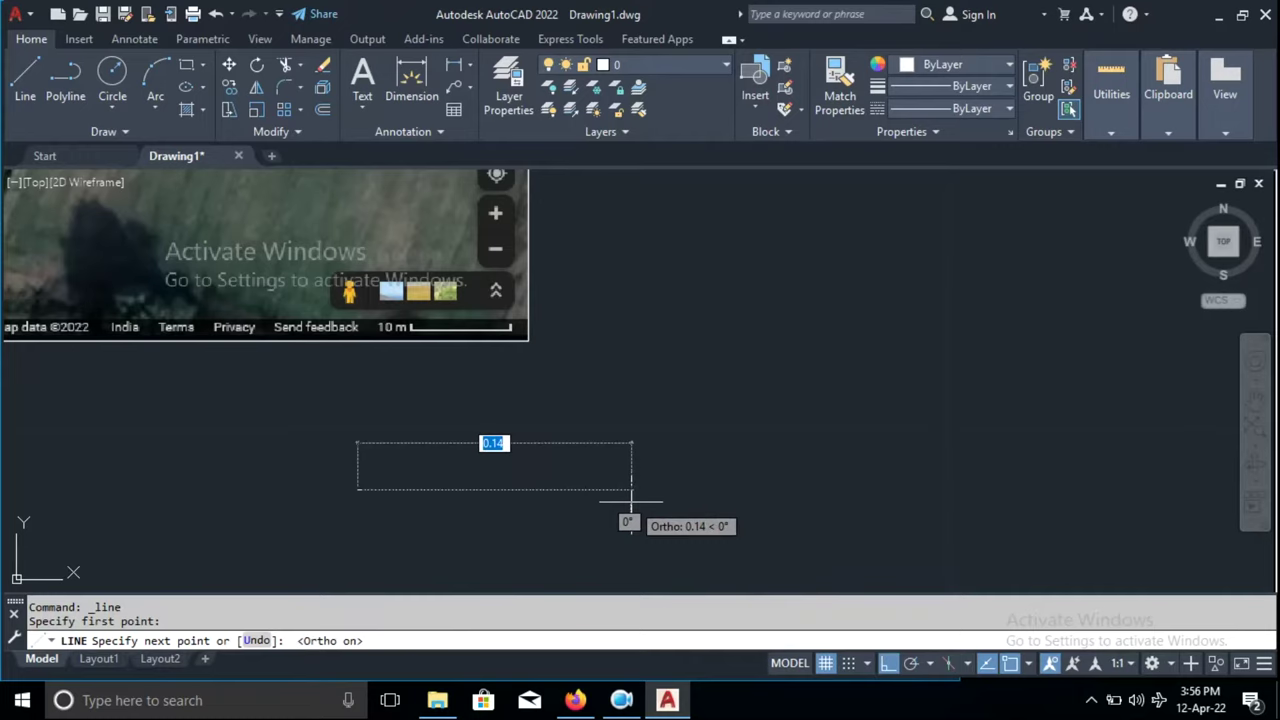
type("10")
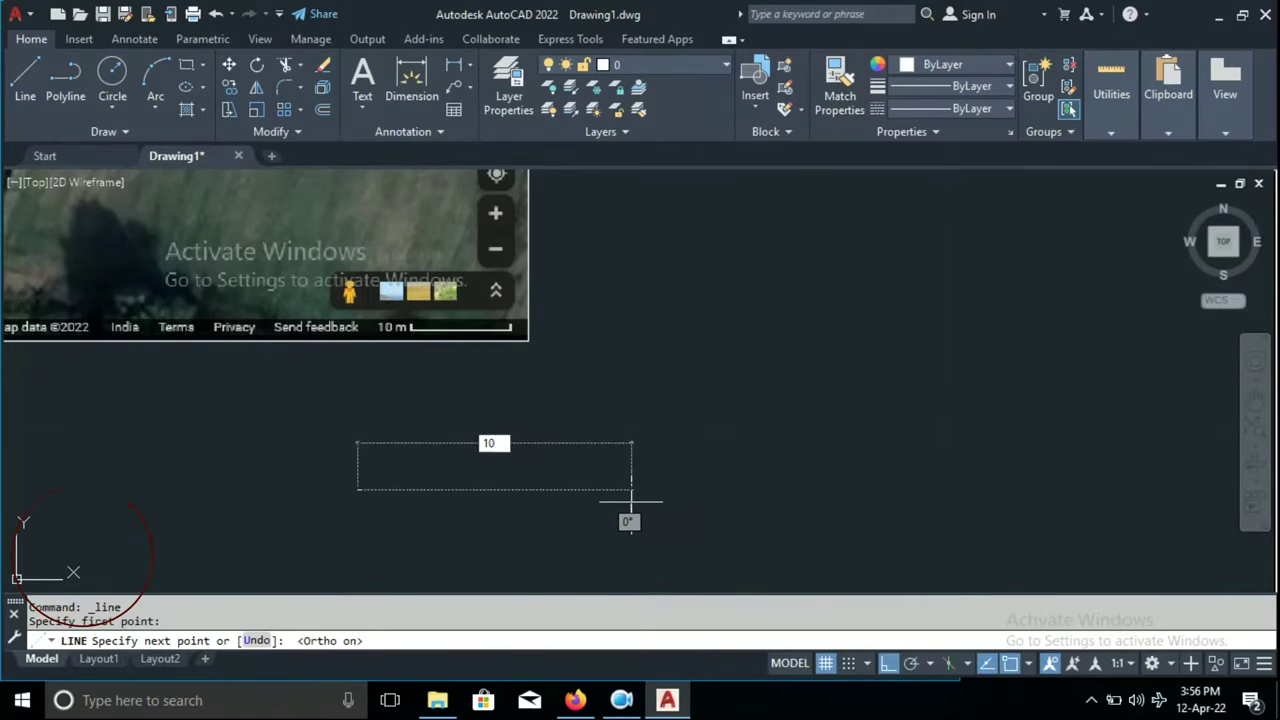
key("Return")
mouse_move(632, 503)
middle_mouse_down()
mouse_move(825, 412)
mouse_move(421, 412)
middle_mouse_up()
scroll(517, 349, "down", 1)
key("Return")
Window-select the new 10-unit line to check it
left_click(680, 300)
left_click(537, 400)
scroll(671, 439, "down", 2)
scroll(677, 432, "up", 2)
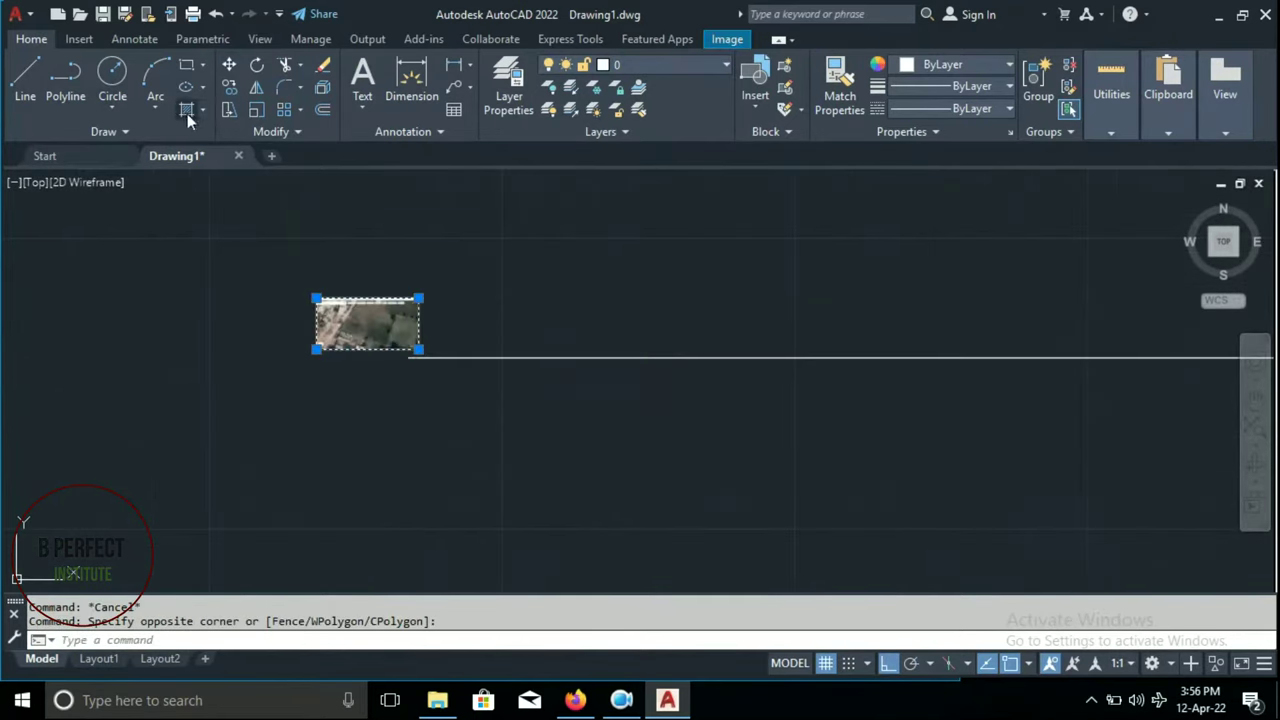
Enlarge the map image with SCALE, using its corner as the base point
left_click(256, 109)
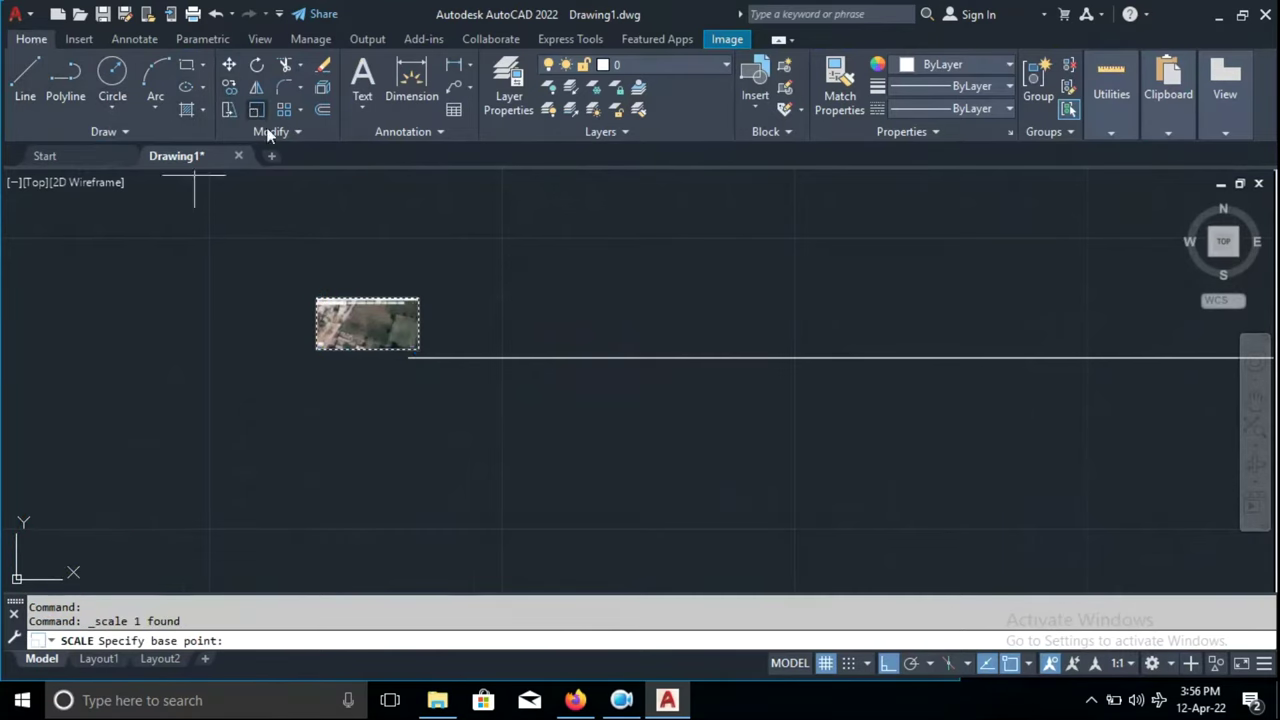
left_click(316, 350)
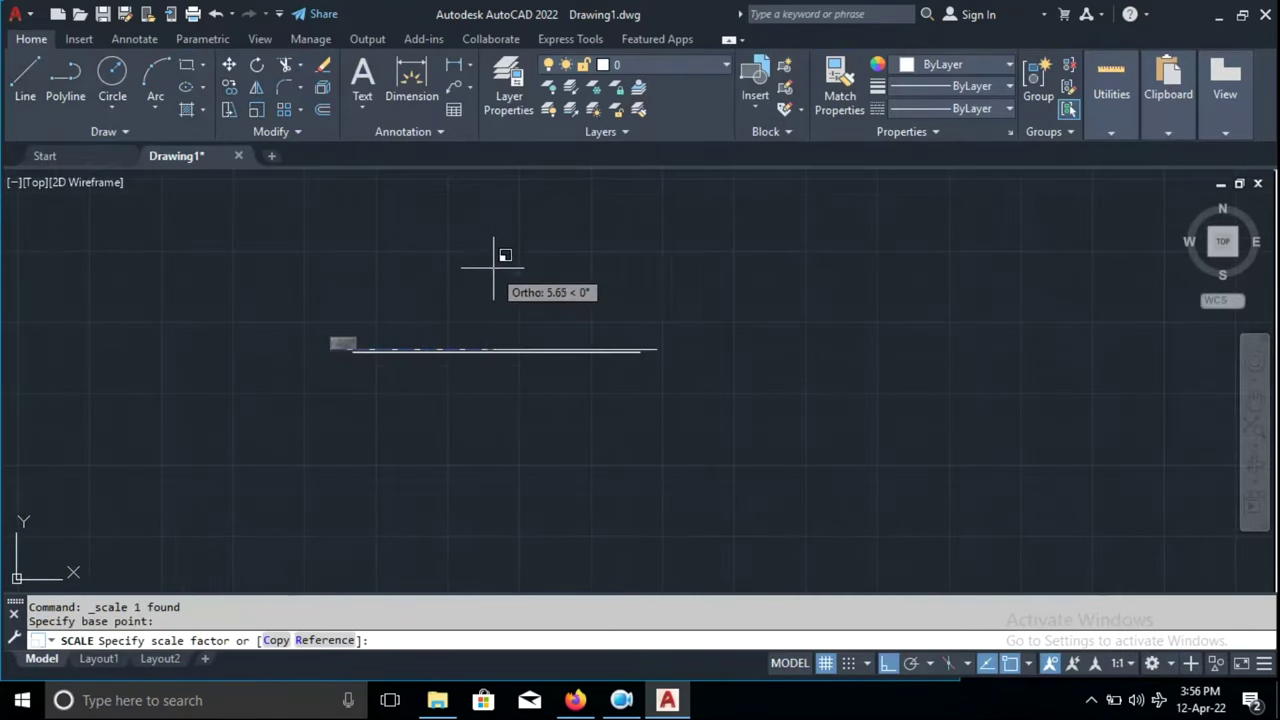
left_click(523, 256)
middle_click_drag(523, 256, 509, 434)
Select the map image and move it higher above the 10-unit line
left_click(750, 425)
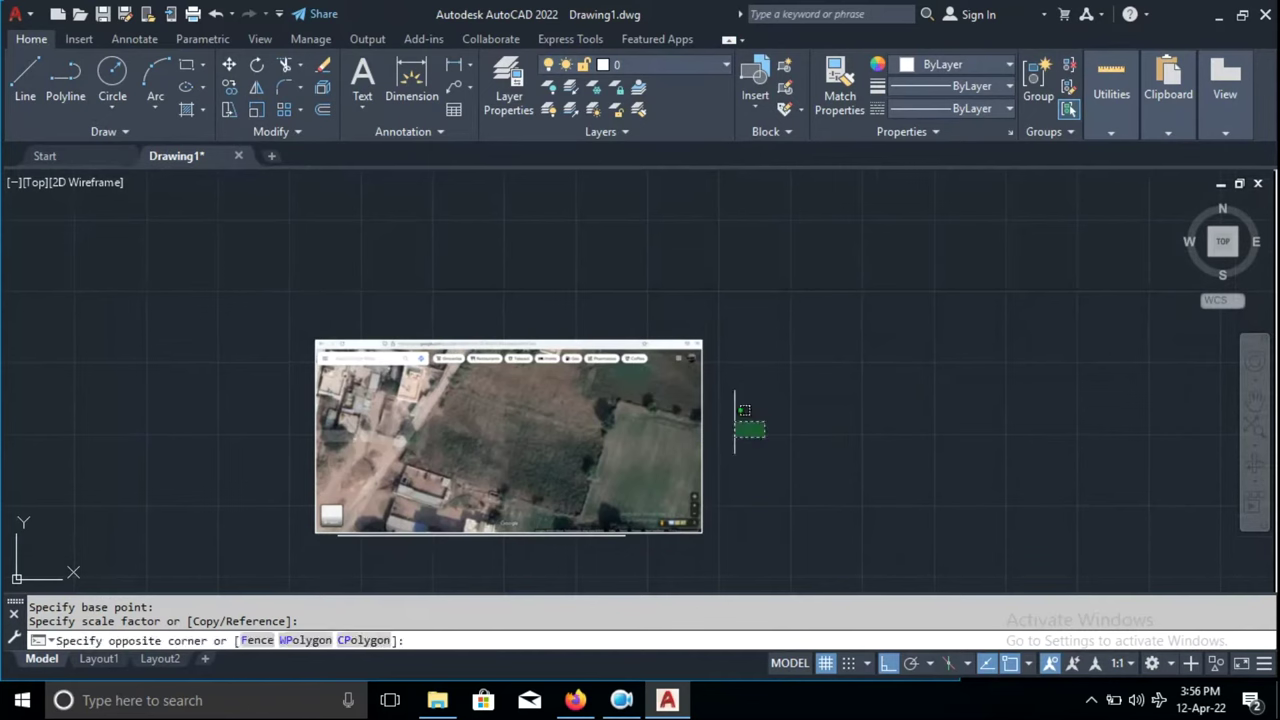
left_click(389, 220)
left_click(32, 39)
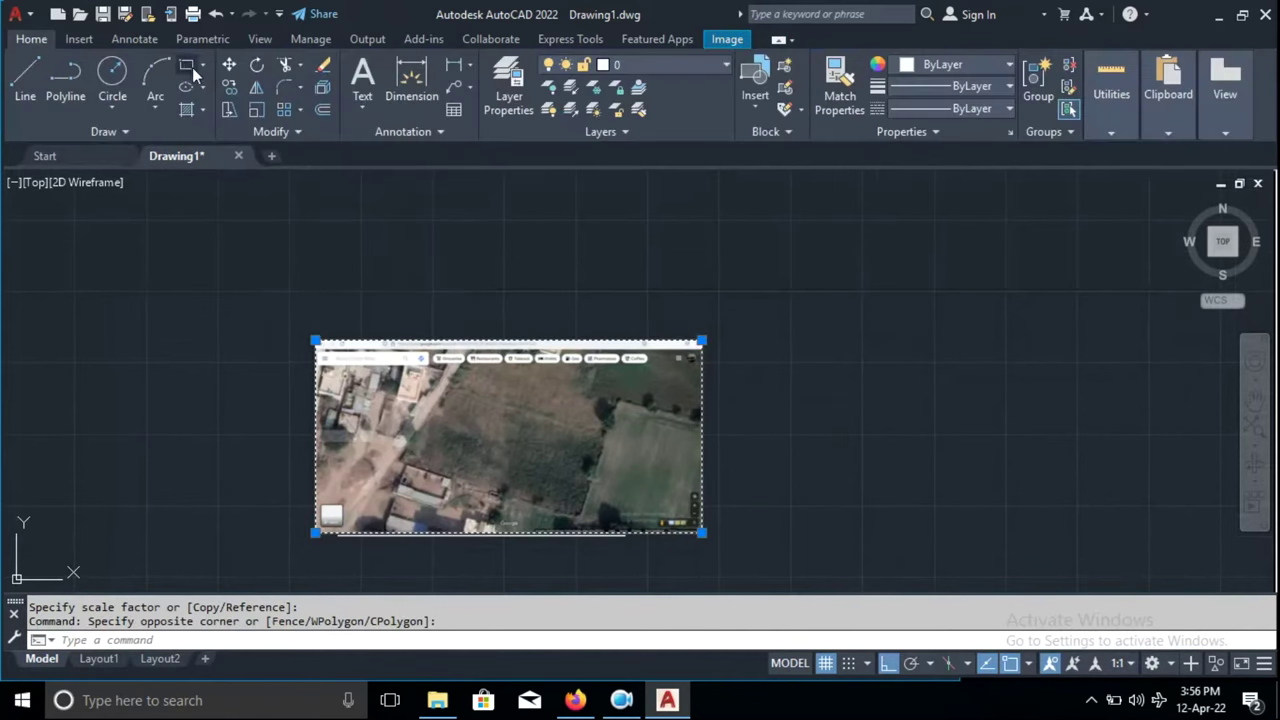
left_click(230, 66)
left_click(490, 457)
left_click(486, 277)
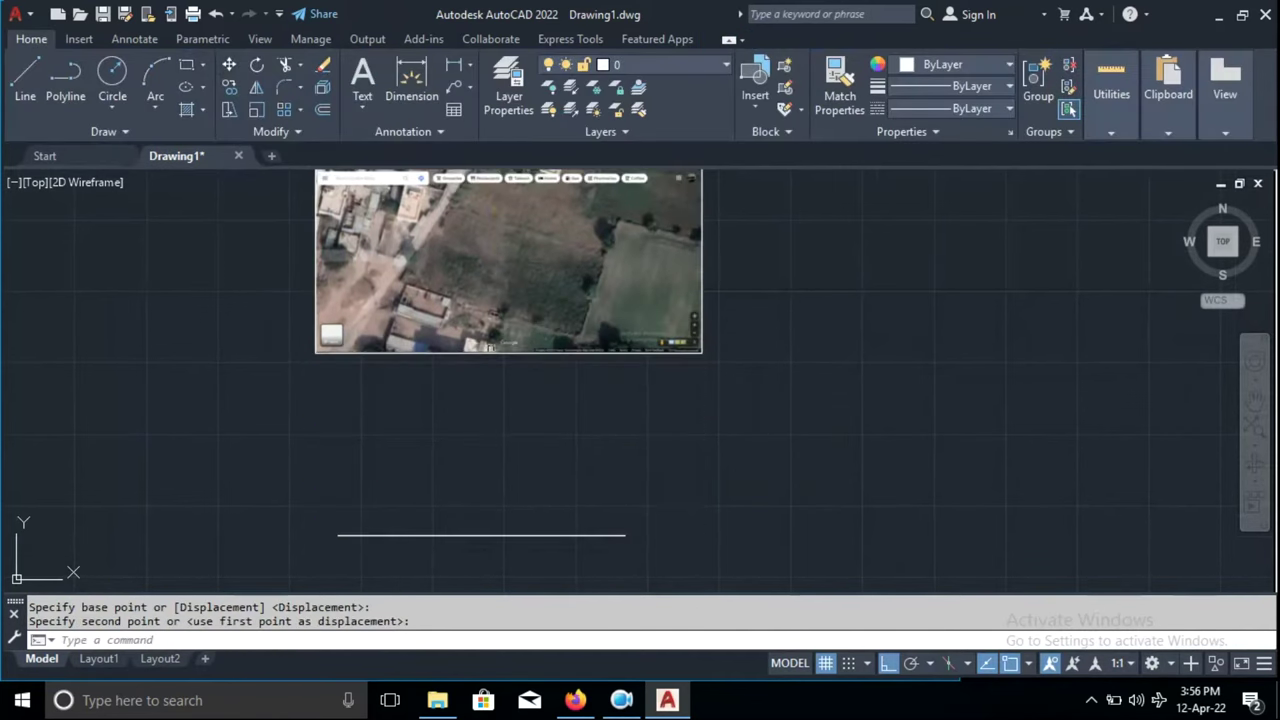
Check the 10-unit line, then bring the map's 10 m scale bar into view
scroll(532, 551, "up", 2)
left_click(631, 420)
left_click(562, 512)
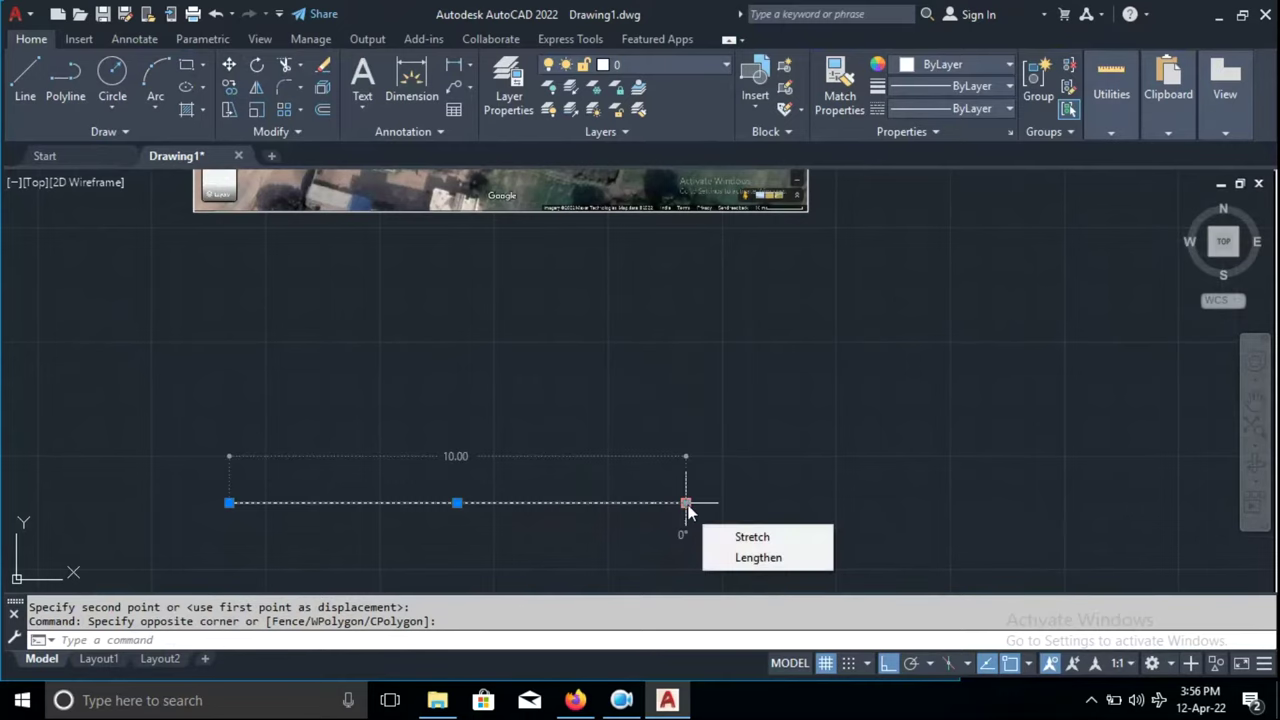
scroll(700, 331, "up", 3)
scroll(610, 370, "up", 2)
key("Escape")
scroll(456, 354, "up", 2)
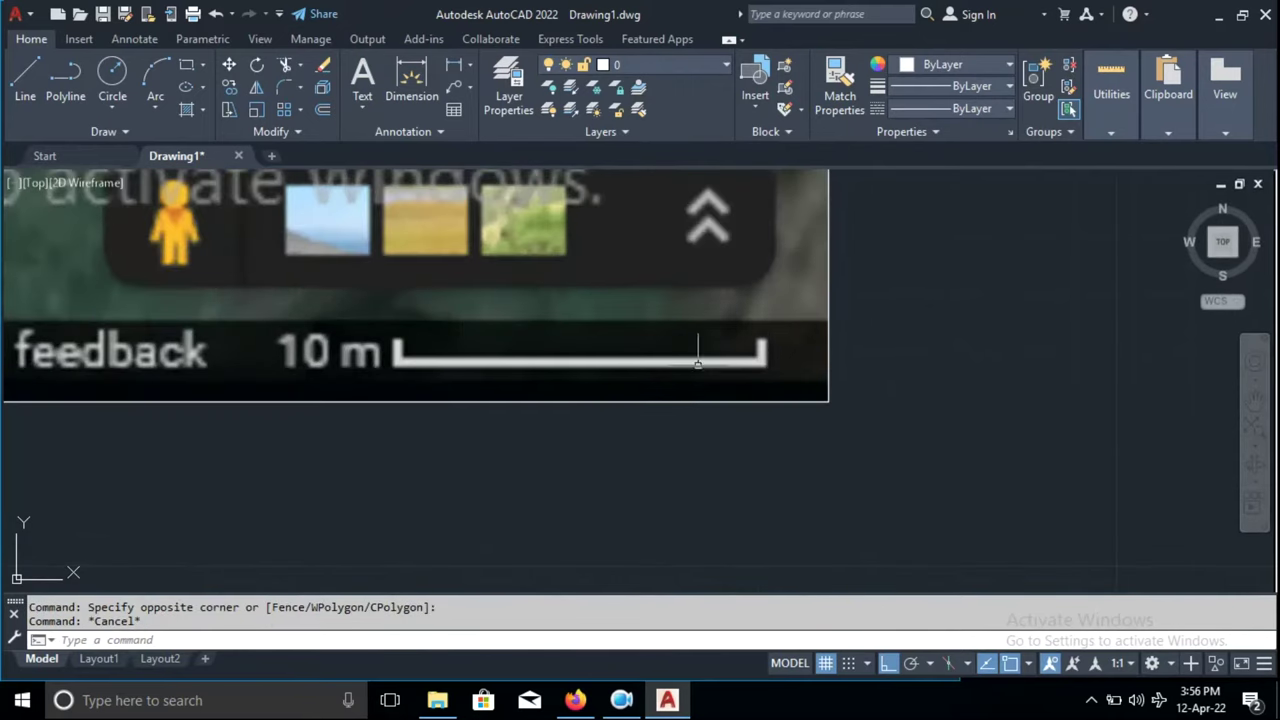
scroll(563, 400, "down", 3)
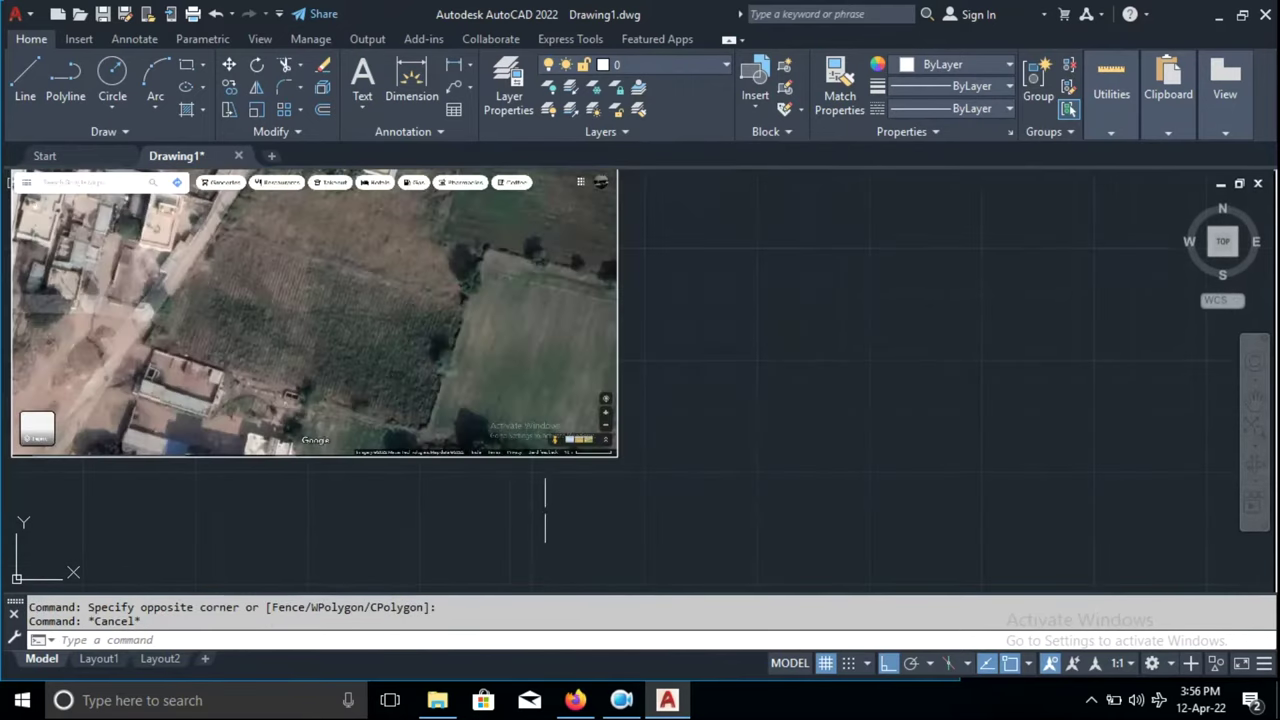
scroll(543, 486, "down", 3)
scroll(561, 470, "up", 3)
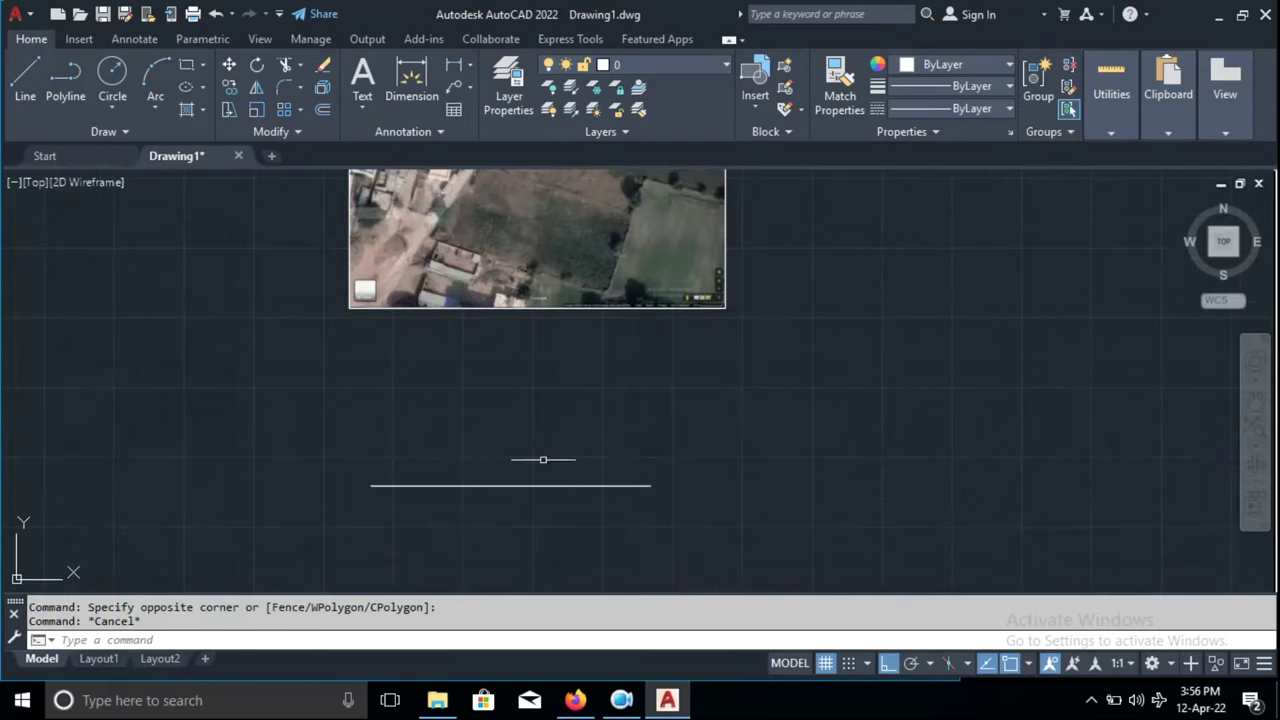
scroll(697, 314, "up", 2)
scroll(697, 314, "up", 3)
middle_click_drag(318, 183, 318, 341)
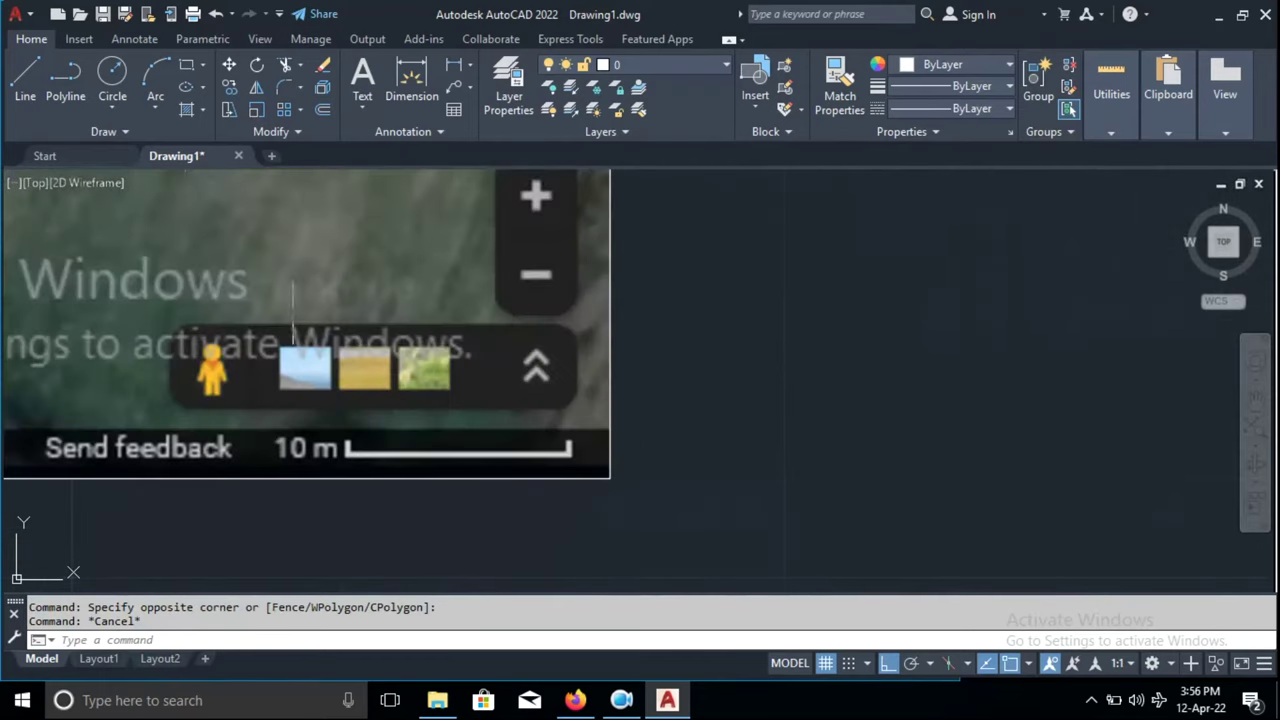
Draw a roughly 0.77-unit line across the 10 m scale bar and select it
left_click(25, 75)
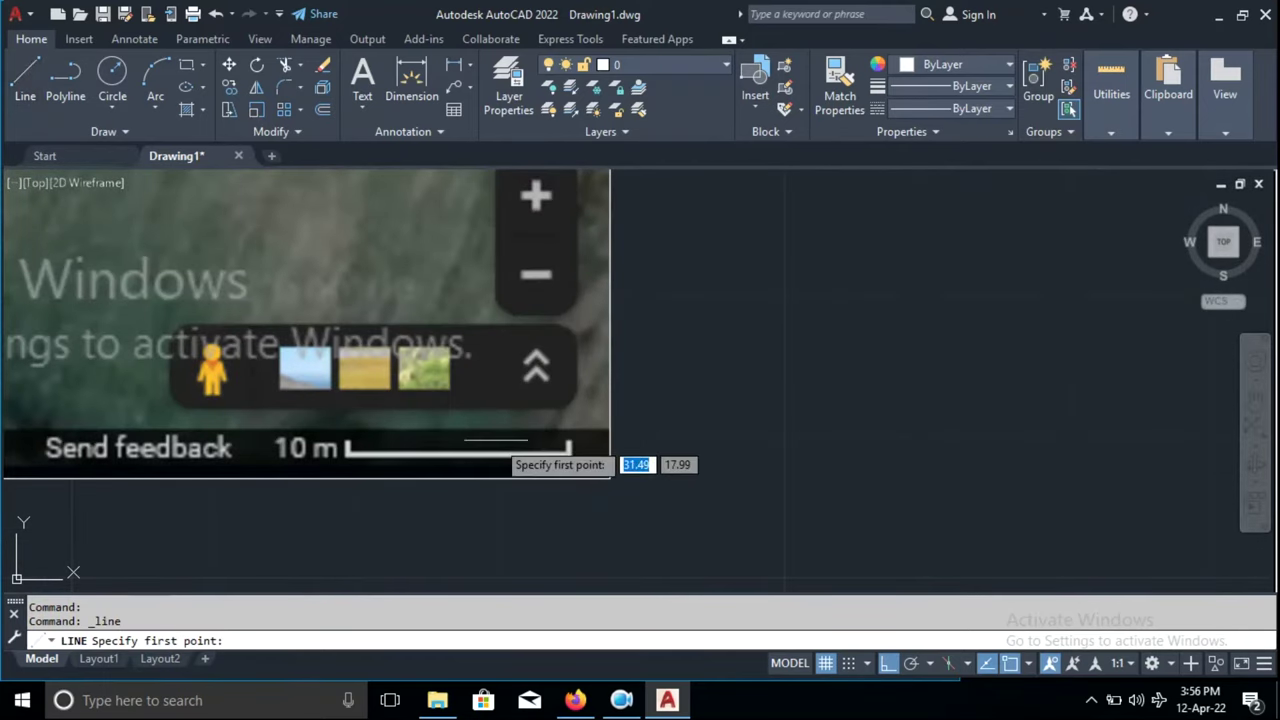
scroll(430, 445, "up", 3)
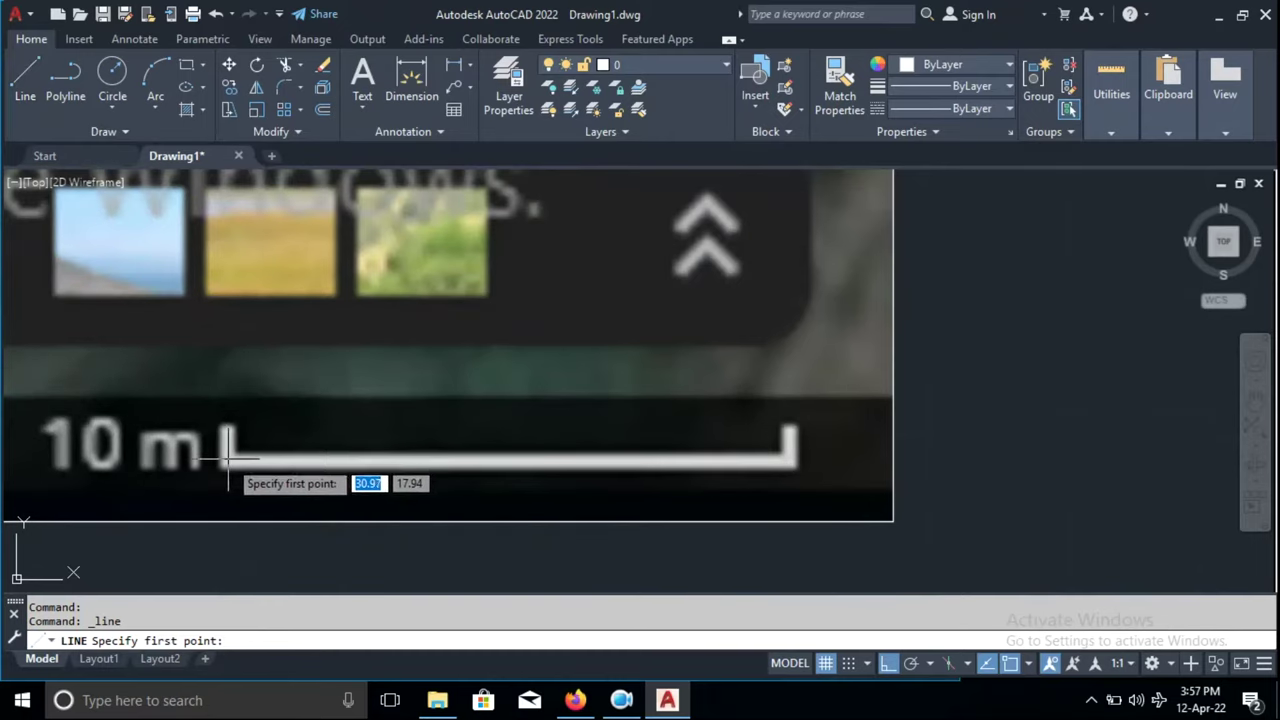
left_click(228, 458)
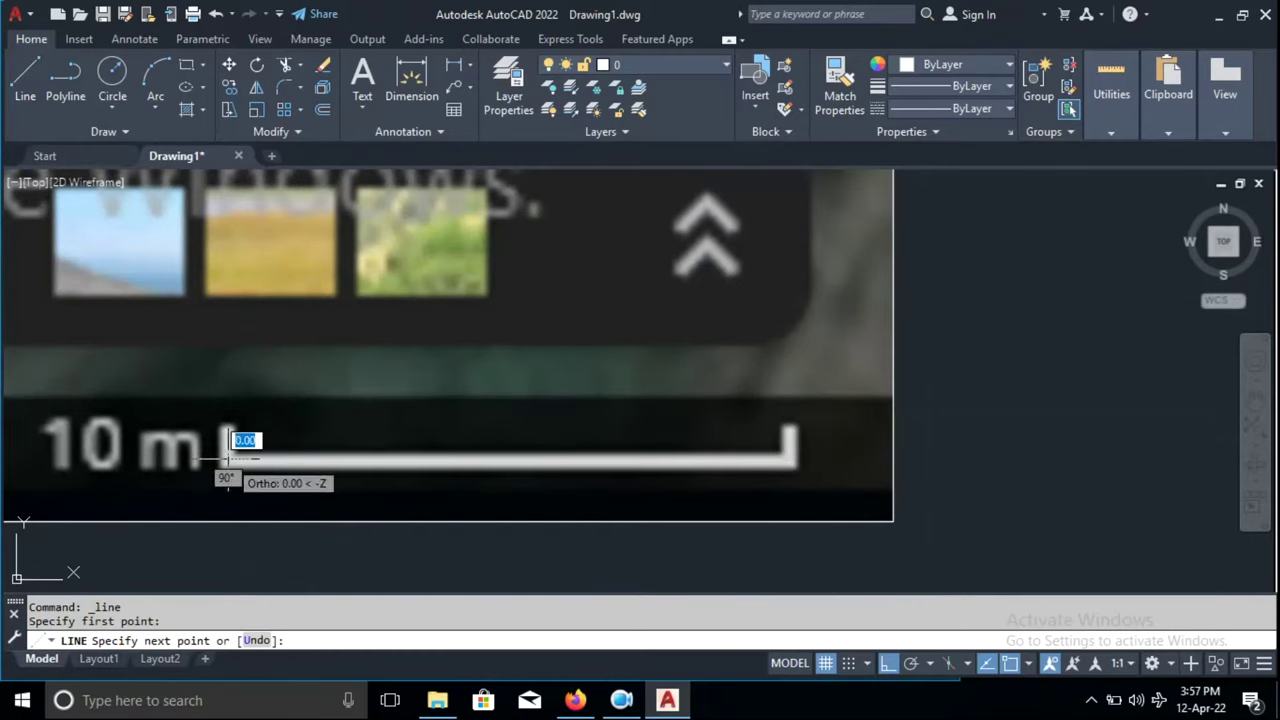
left_click(795, 460)
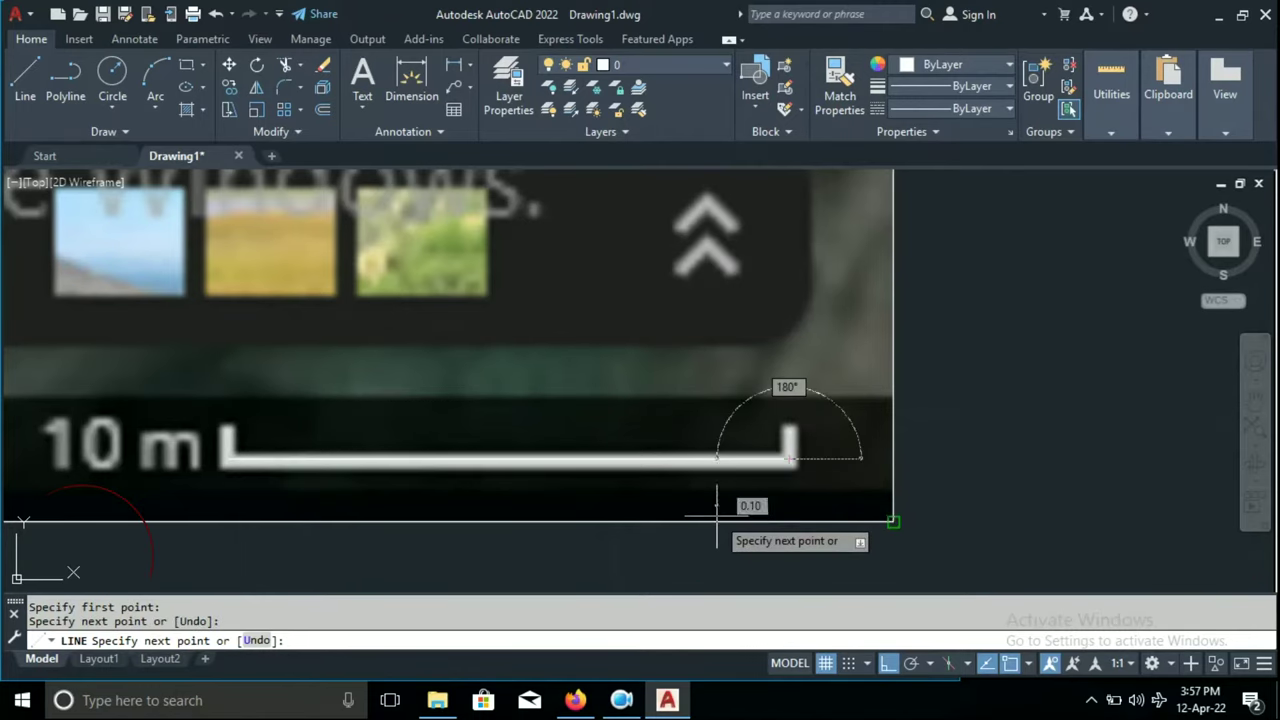
key("Escape")
left_click(600, 459)
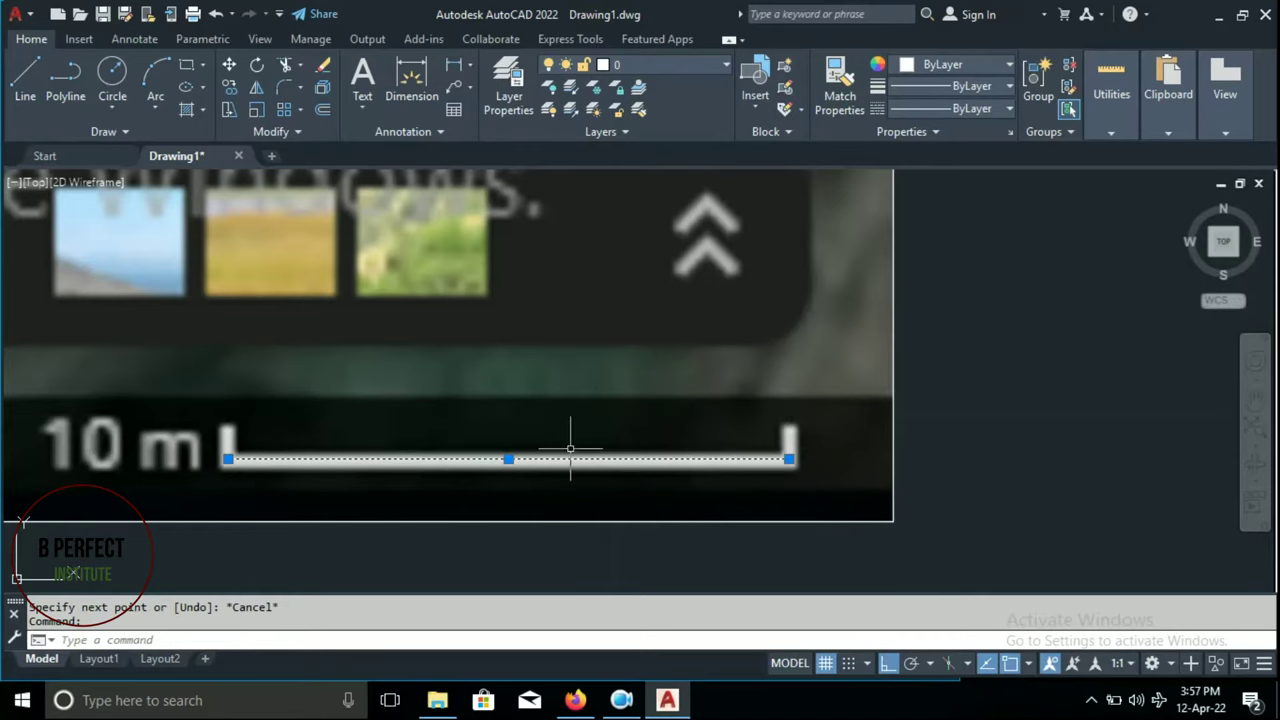
scroll(570, 448, "down", 2)
scroll(600, 475, "down", 3)
scroll(749, 429, "down", 2)
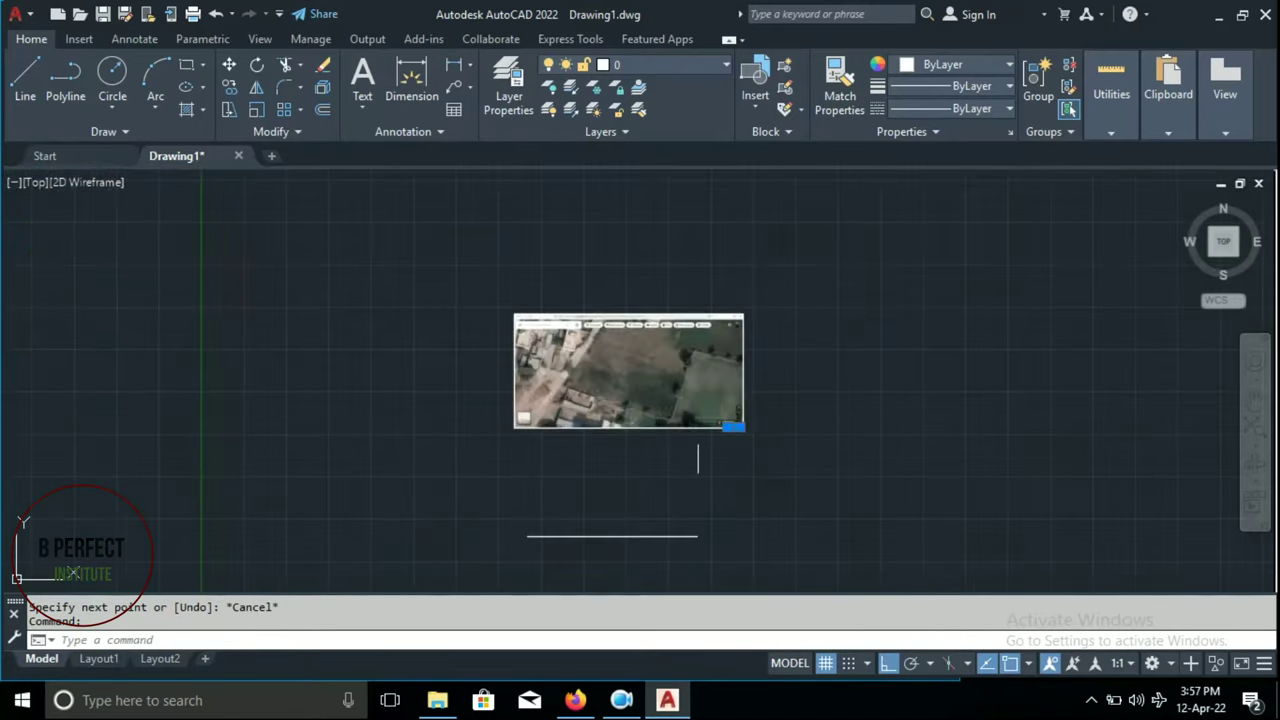
Check the lengths of the 10-unit line and the scale-bar line
scroll(600, 551, "up", 4)
left_click(571, 483)
left_click(491, 529)
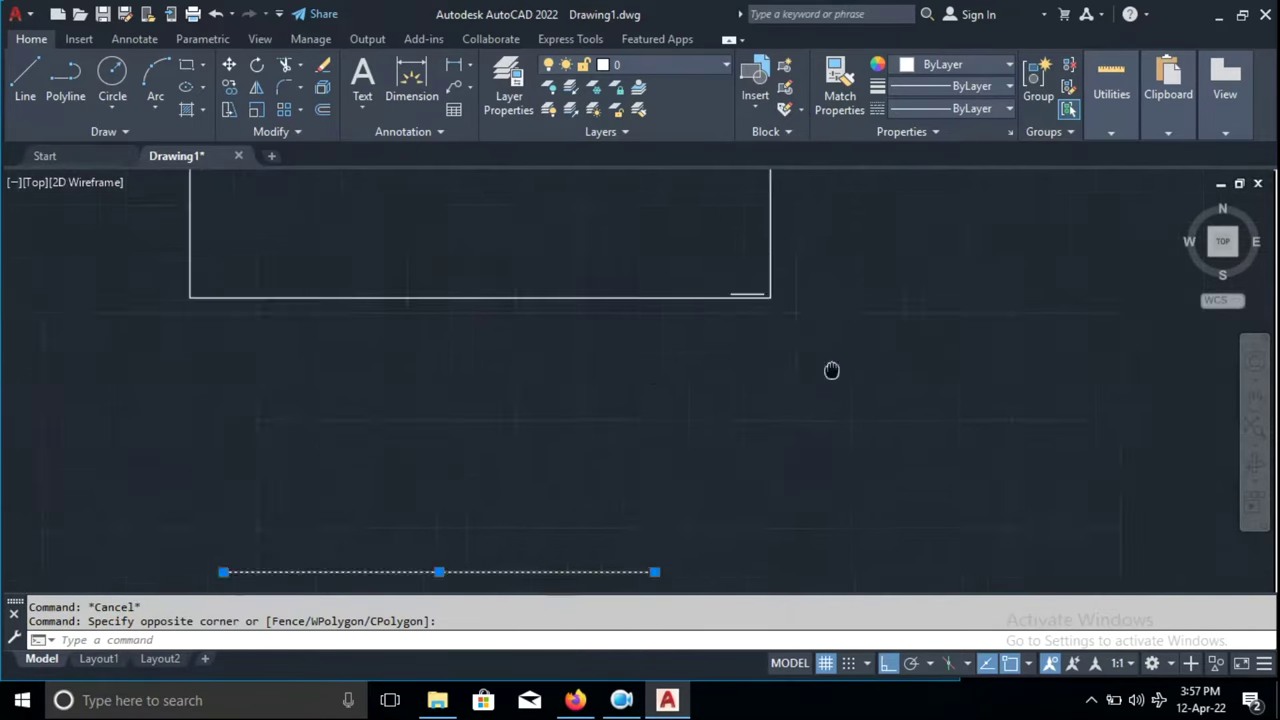
scroll(560, 440, "up", 3)
scroll(552, 443, "up", 3)
key("Escape")
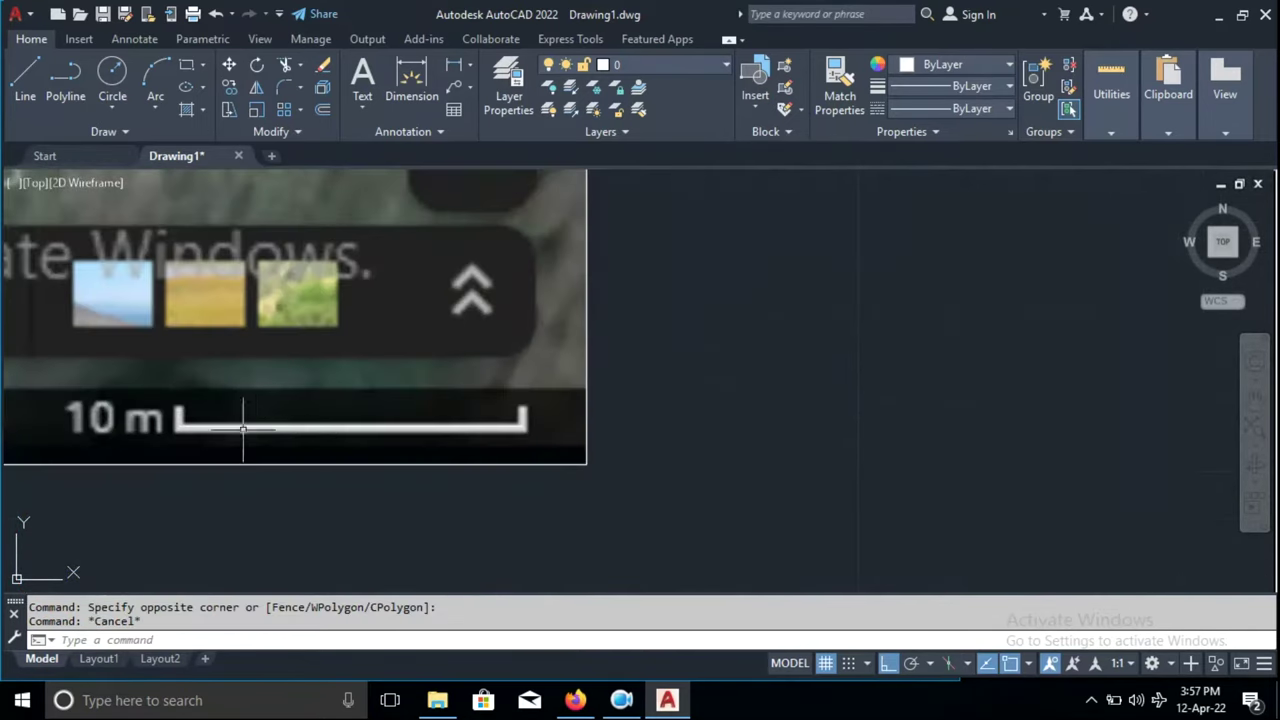
left_click(268, 427)
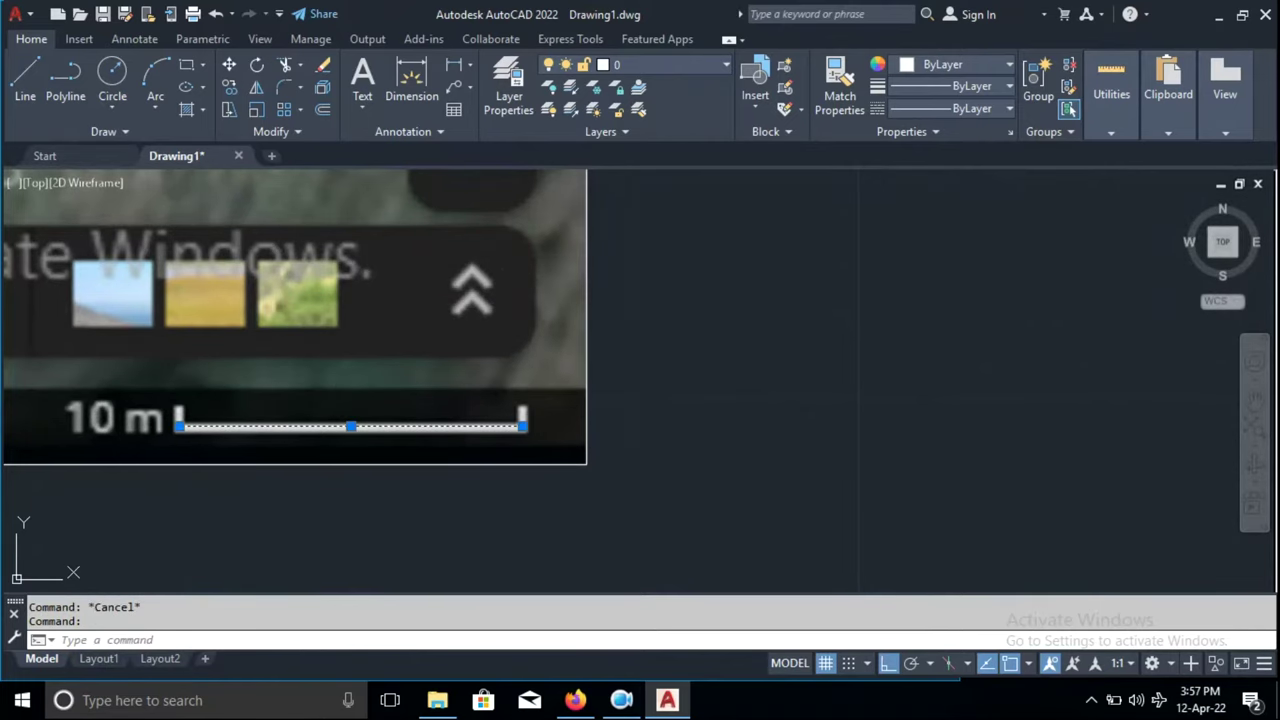
scroll(831, 434, "down", 3)
key("Escape")
scroll(760, 460, "down", 3)
Pan to show the map with the 10-unit line and recheck both lines
middle_click_drag(736, 475, 686, 309)
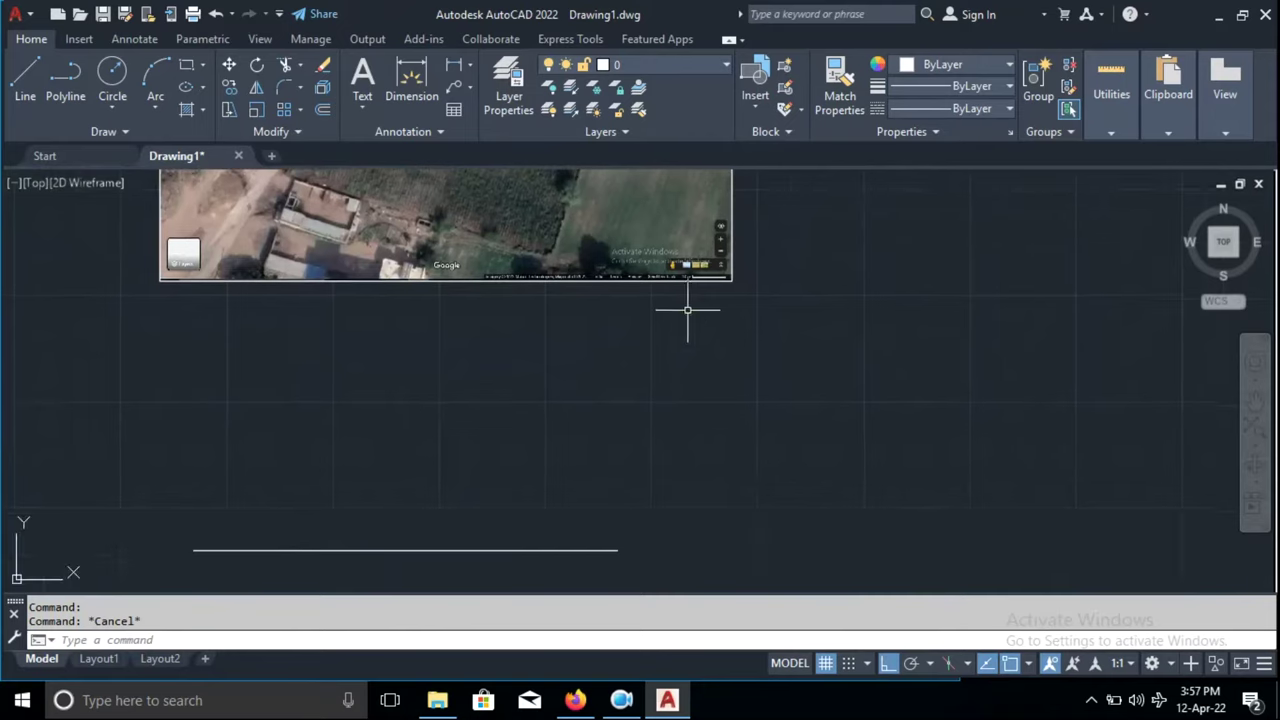
scroll(682, 306, "down", 3)
left_click(570, 406)
key("Escape")
scroll(665, 388, "up", 2)
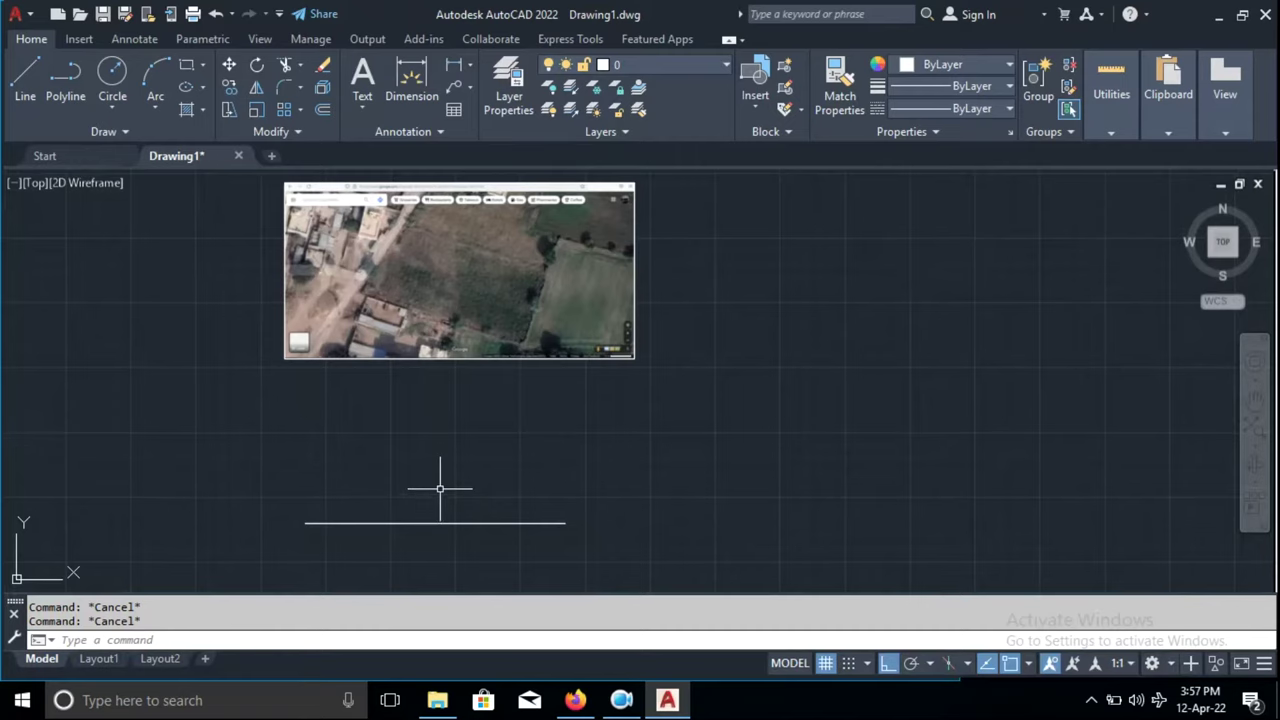
scroll(630, 342, "up", 5)
left_click(541, 502)
scroll(551, 473, "down", 6)
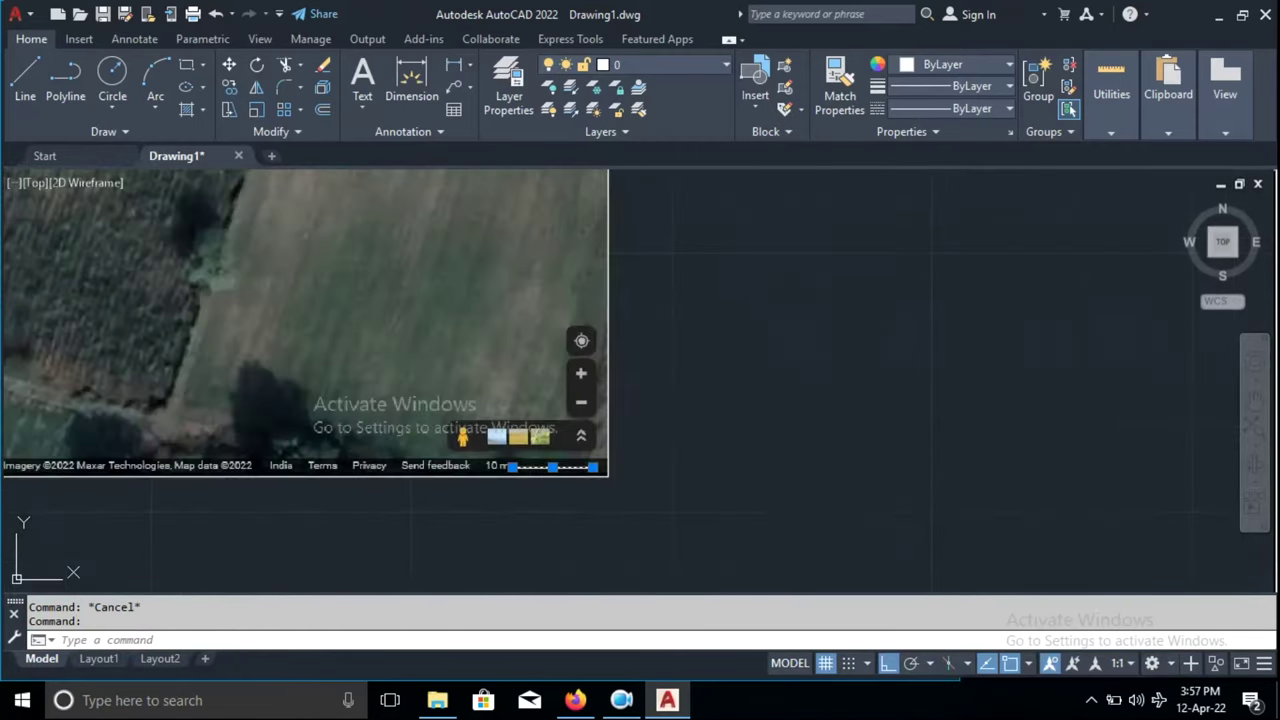
Window-select the whole map image and enter AL to align it
left_click(673, 389)
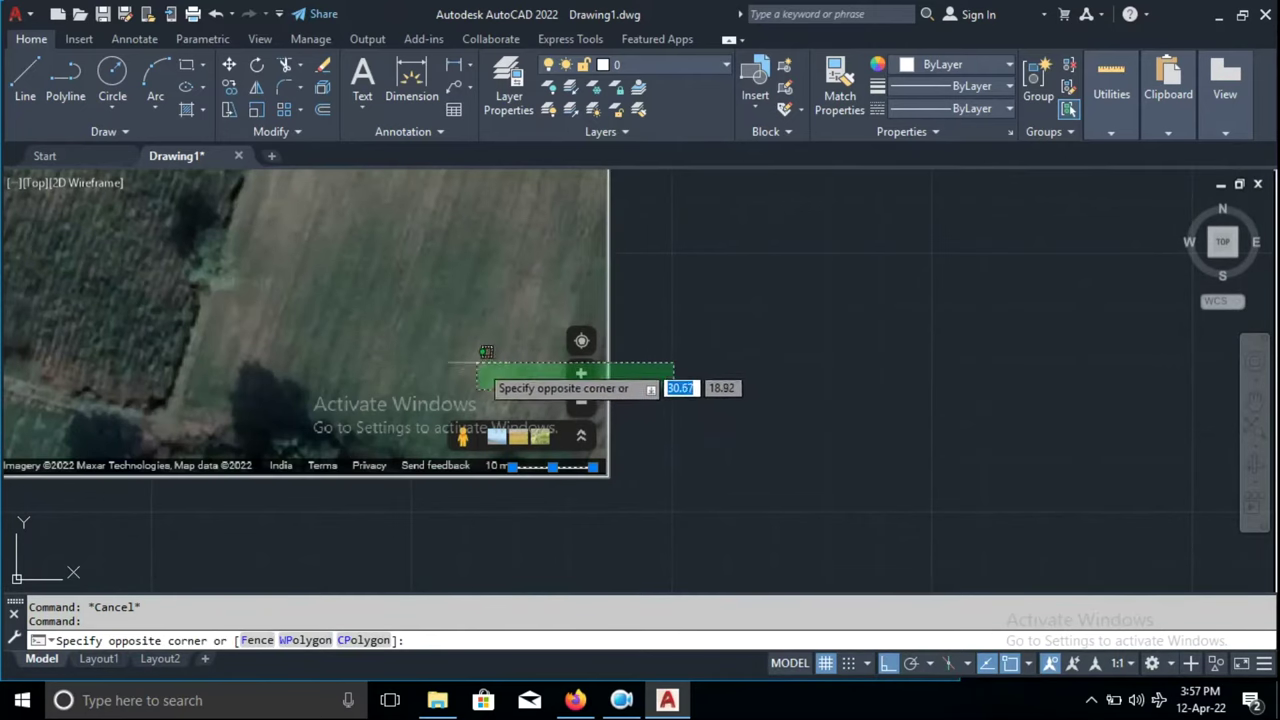
left_click(404, 312)
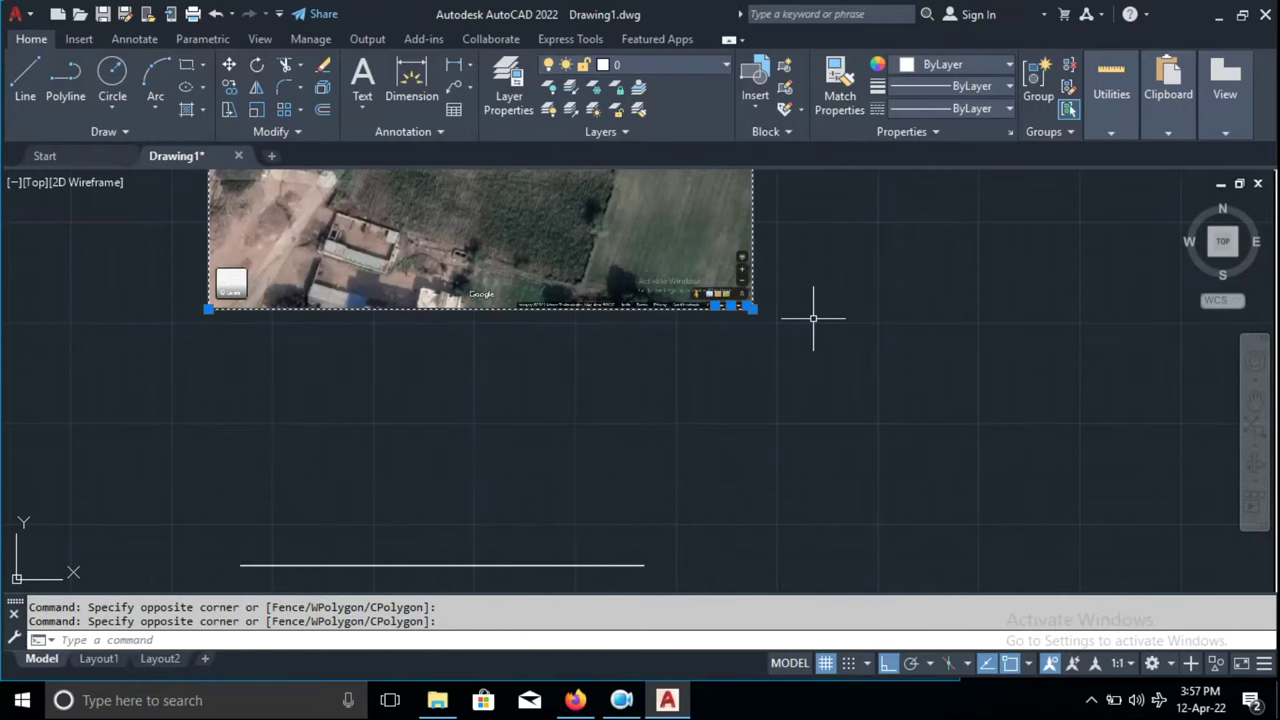
type("AL")
Start ALIGN and map the scale bar's left end to the reference line's left end
key("Return")
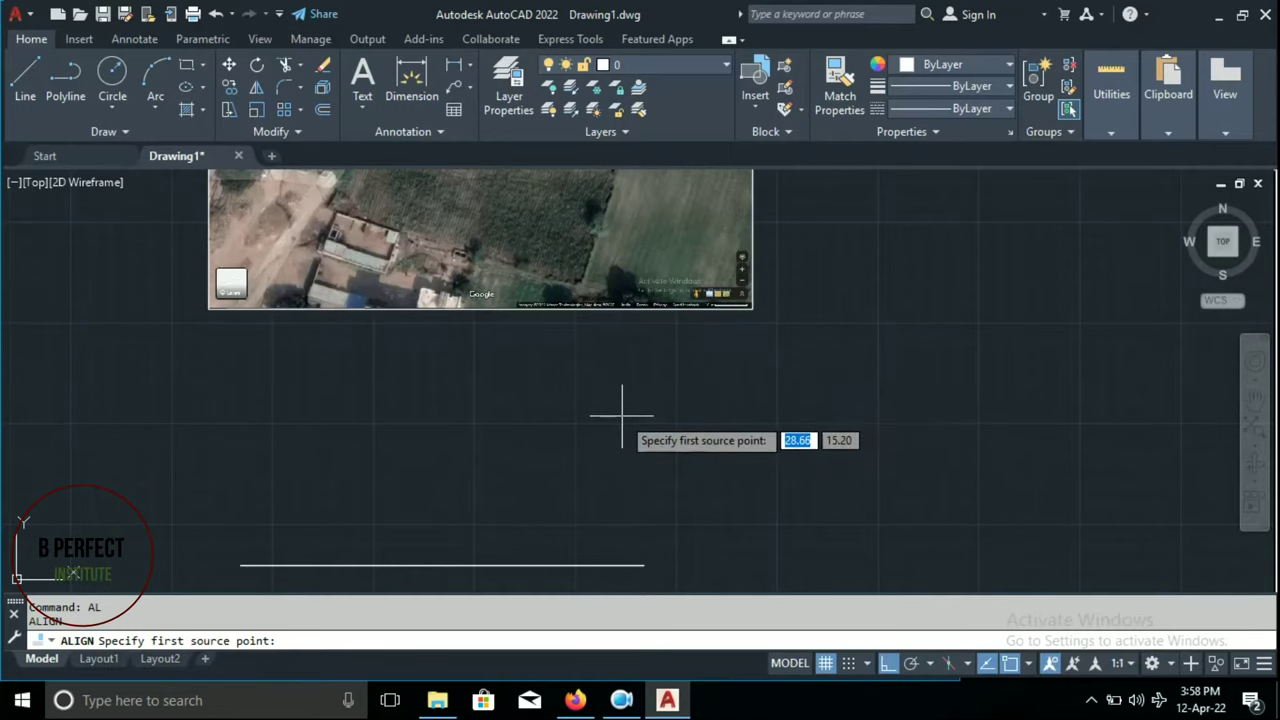
scroll(720, 370, "up", 5)
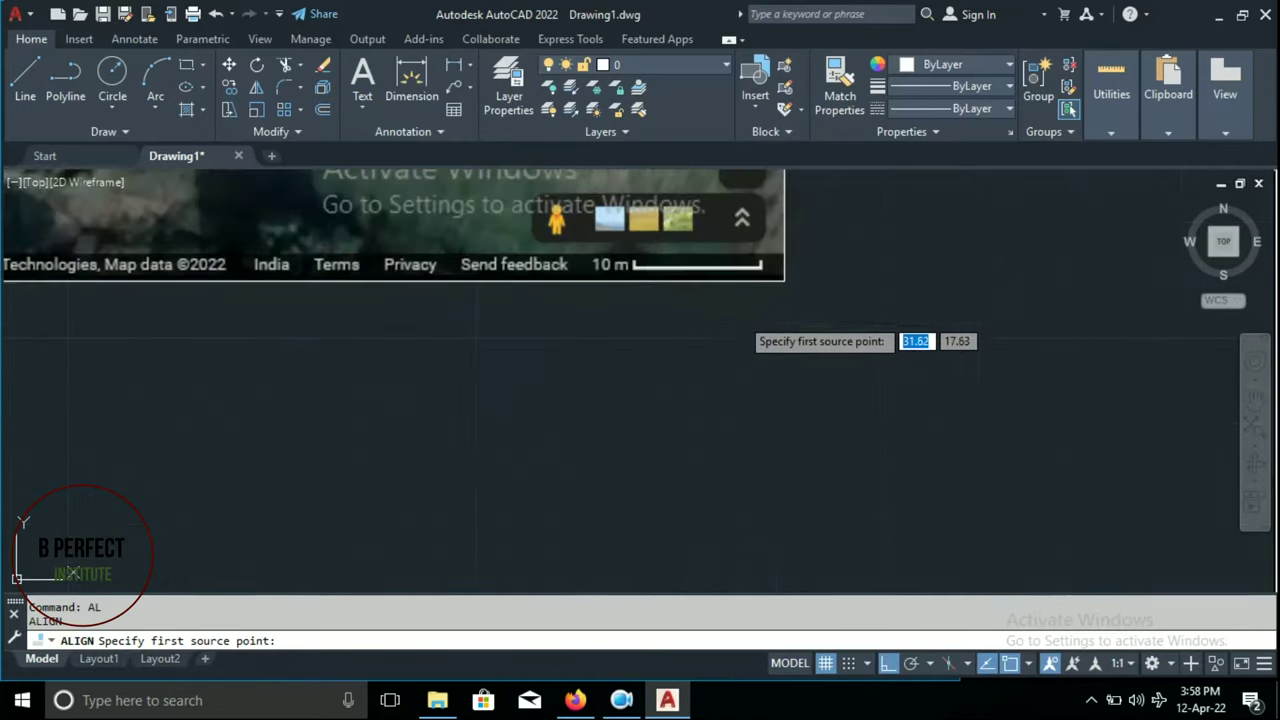
scroll(708, 325, "up", 4)
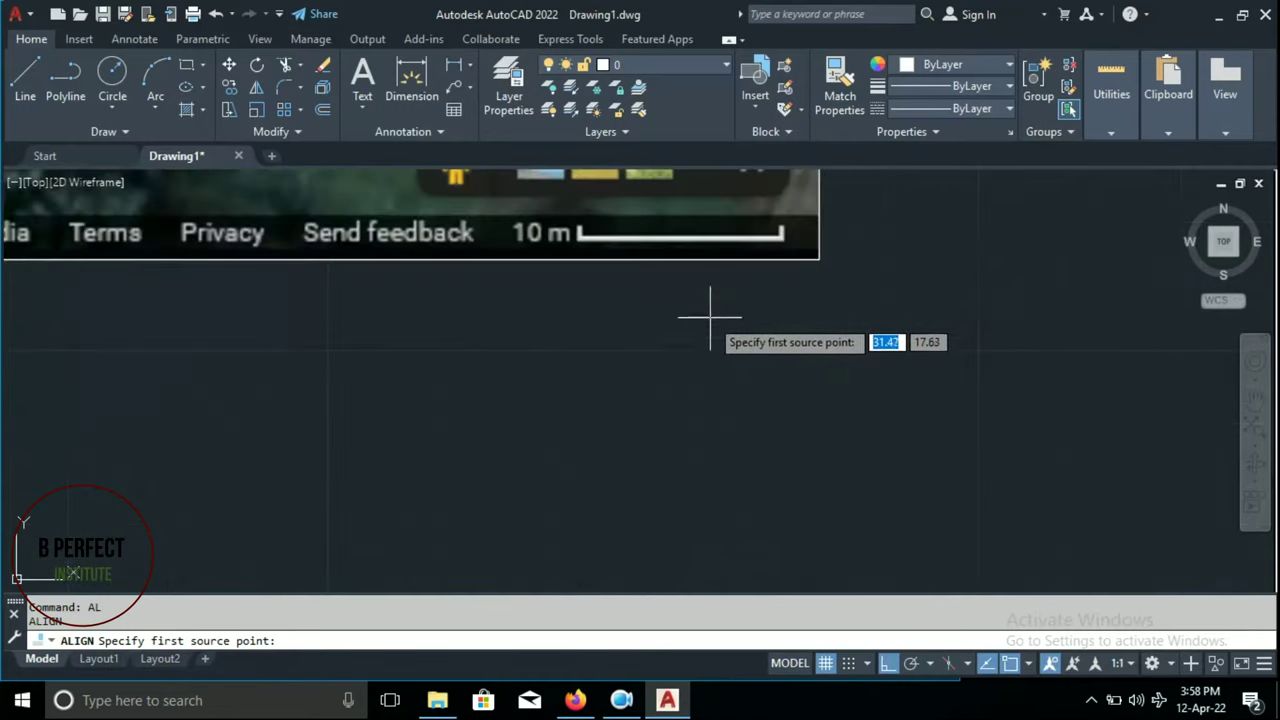
left_click(580, 234)
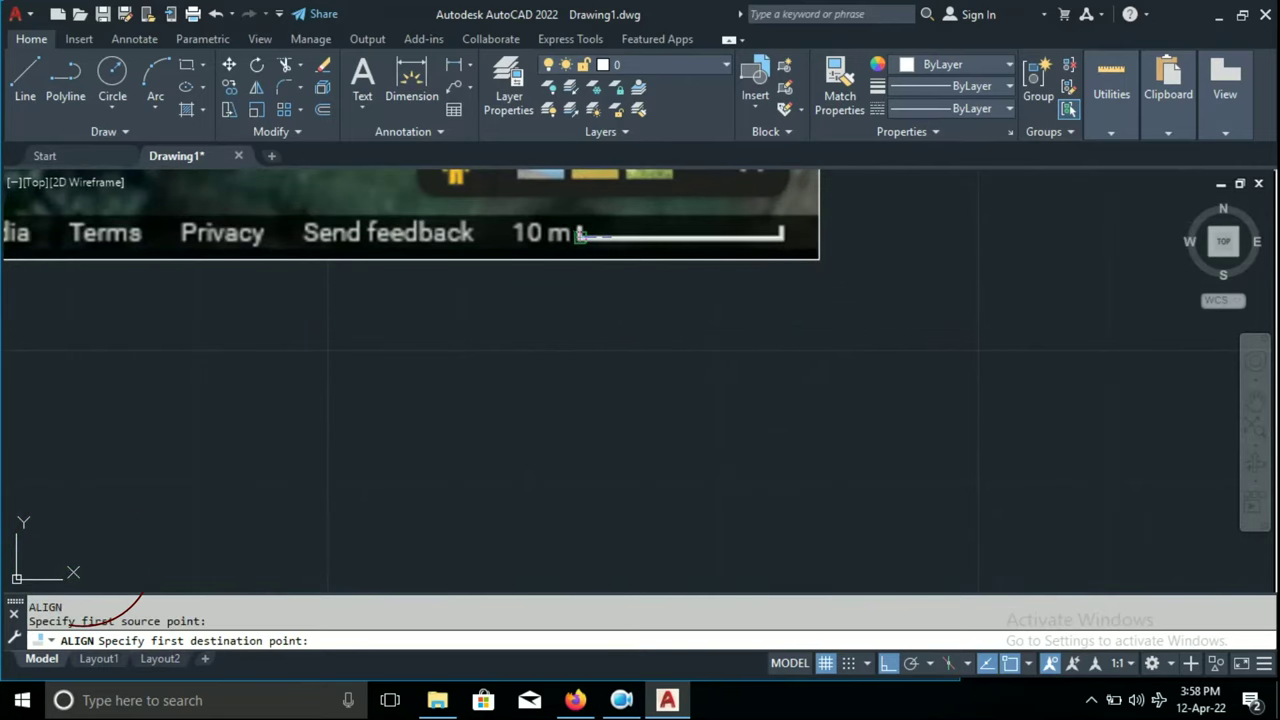
scroll(650, 255, "down", 3)
scroll(300, 460, "down", 1)
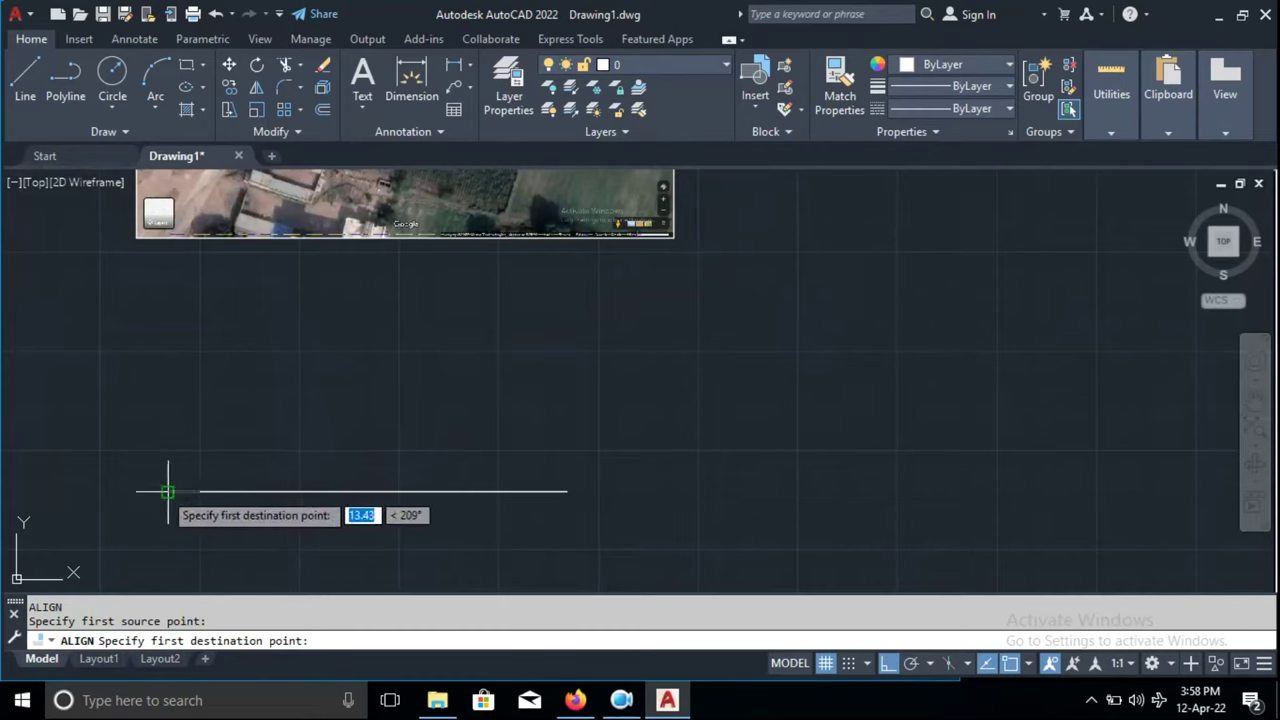
left_click(167, 491)
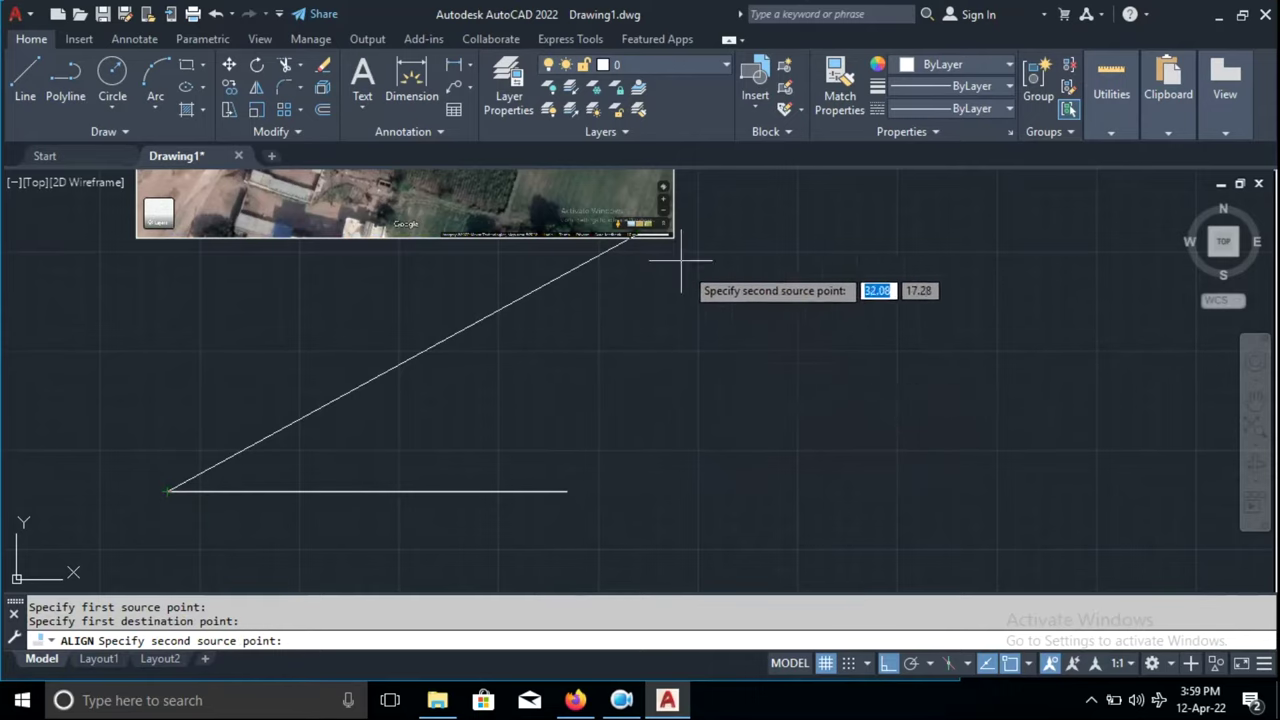
Map the scale bar's right end to the line's right end and scale the image to fit
scroll(668, 245, "up", 3)
scroll(672, 280, "up", 2)
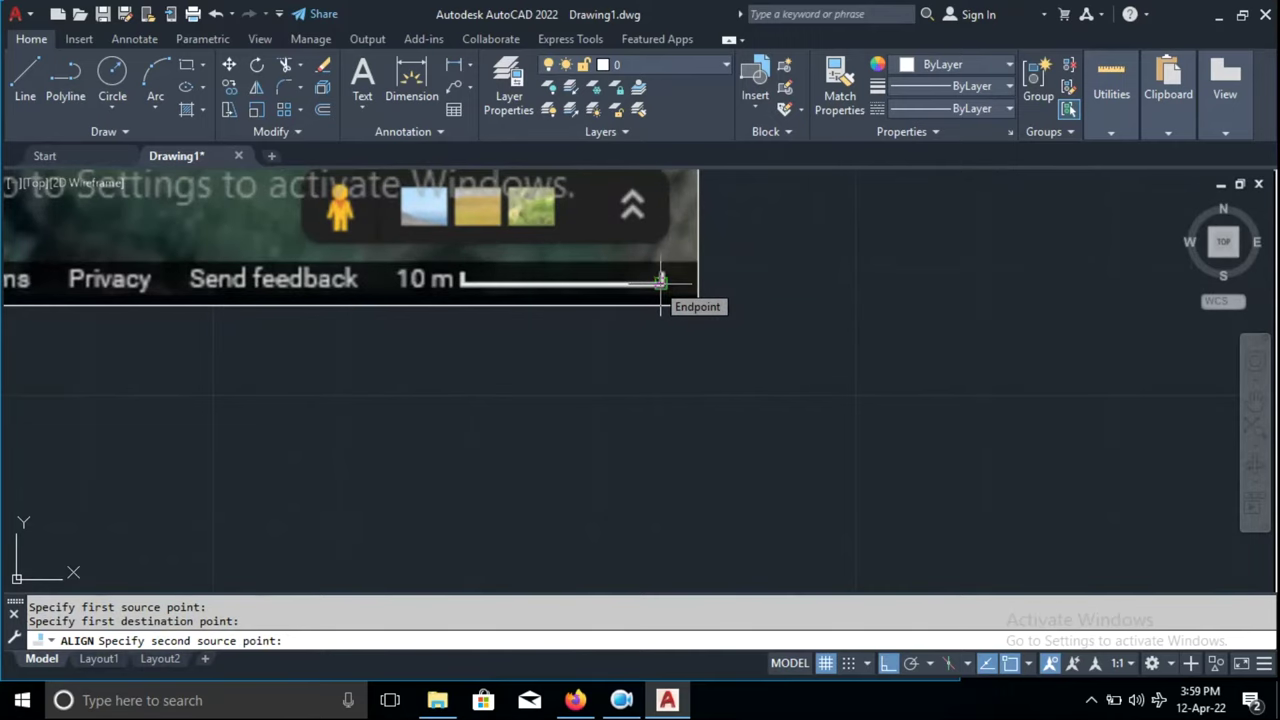
left_click(660, 280)
scroll(663, 278, "down", 2)
scroll(663, 278, "down", 2)
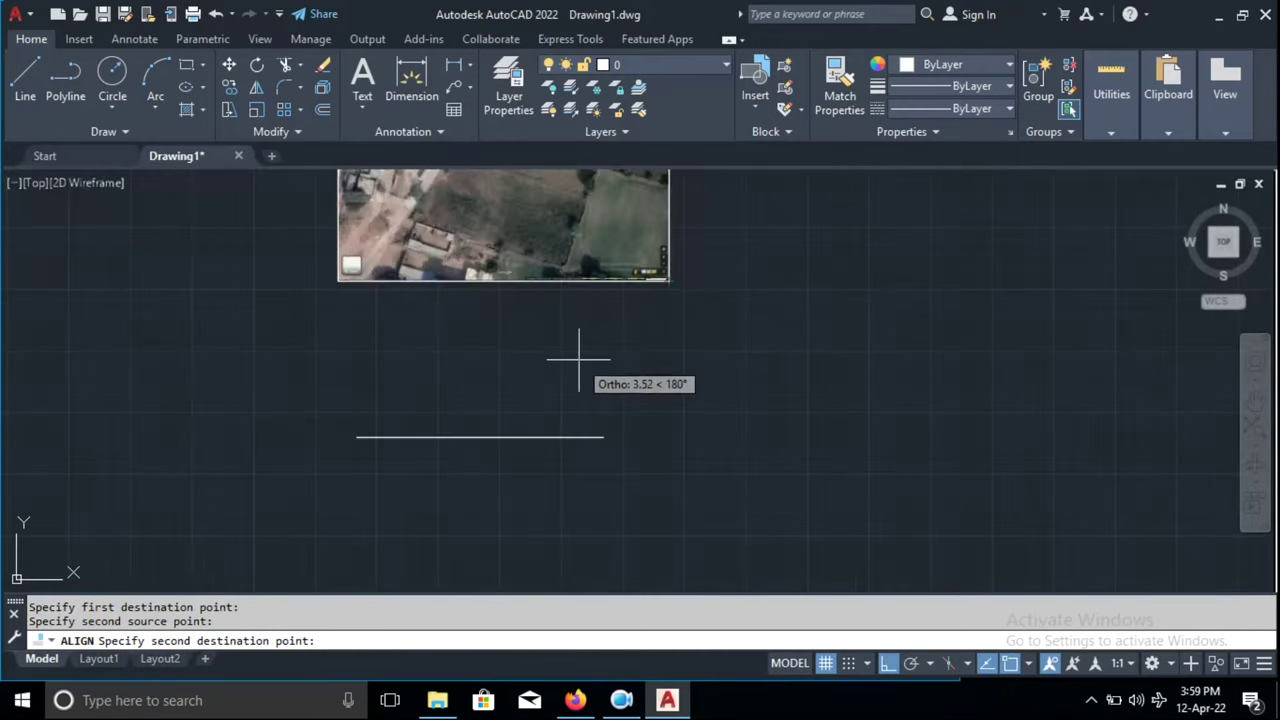
scroll(610, 425, "up", 3)
scroll(630, 415, "down", 3)
scroll(620, 410, "up", 2)
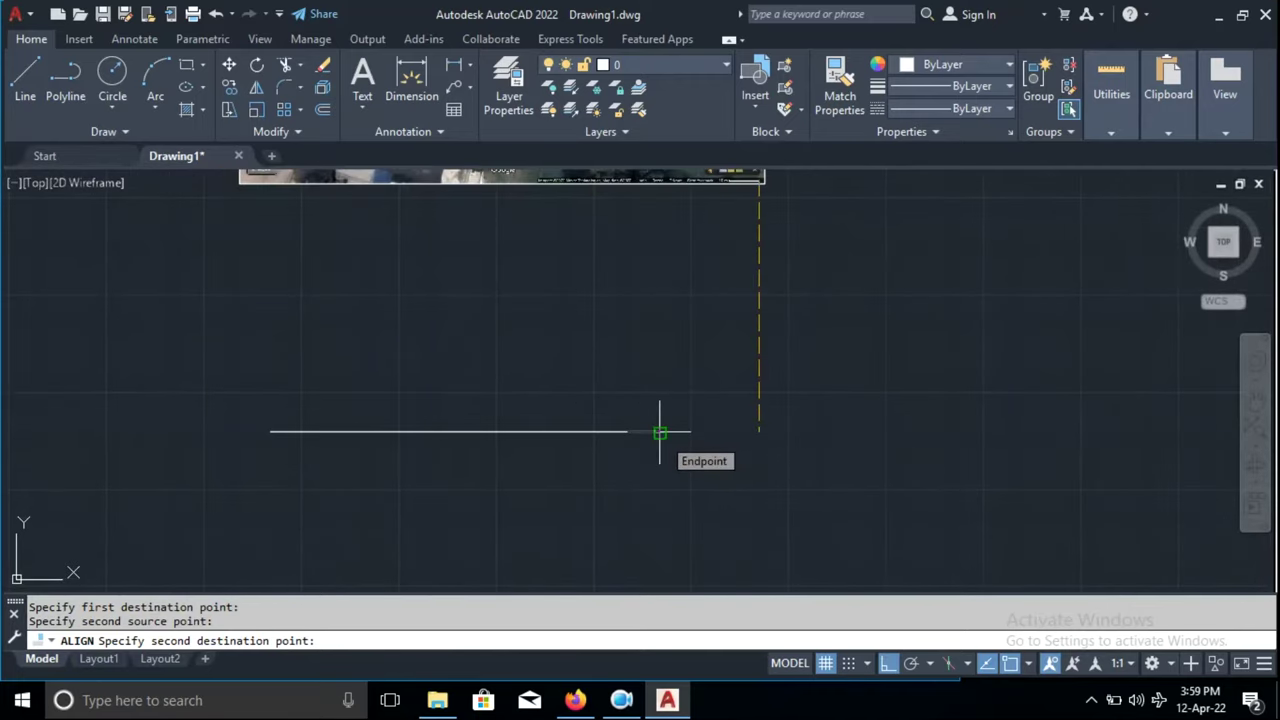
left_click(660, 432)
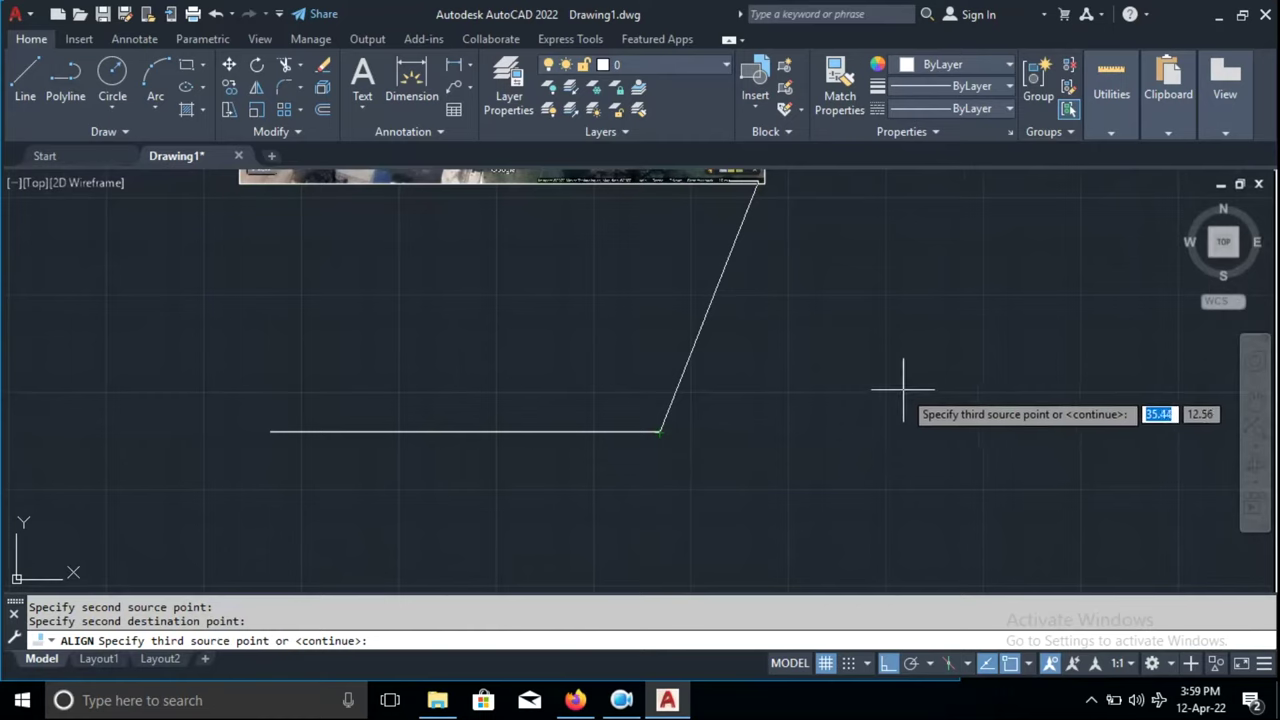
key("Return")
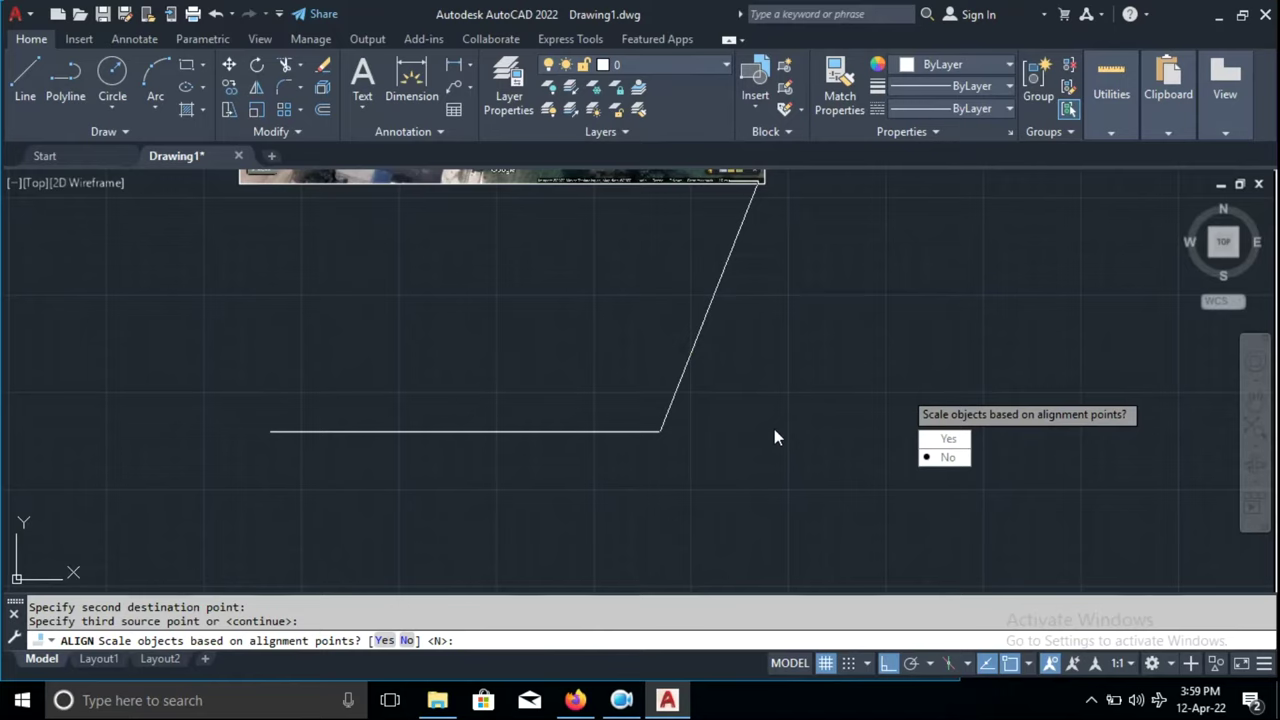
left_click(942, 440)
Select the line lying along the scale bar
scroll(583, 423, "up", 2)
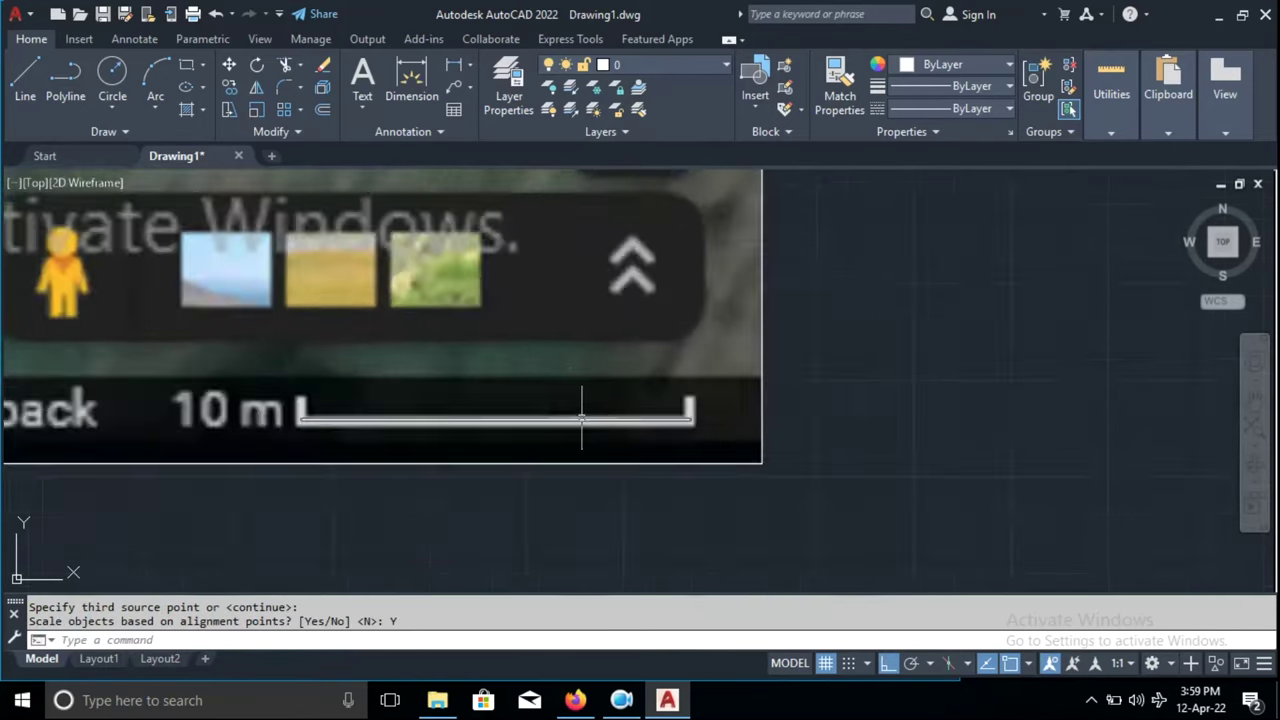
scroll(600, 428, "up", 2)
left_click(598, 422)
Move the scale-bar line down below the image
scroll(598, 422, "down", 5)
scroll(507, 387, "up", 1)
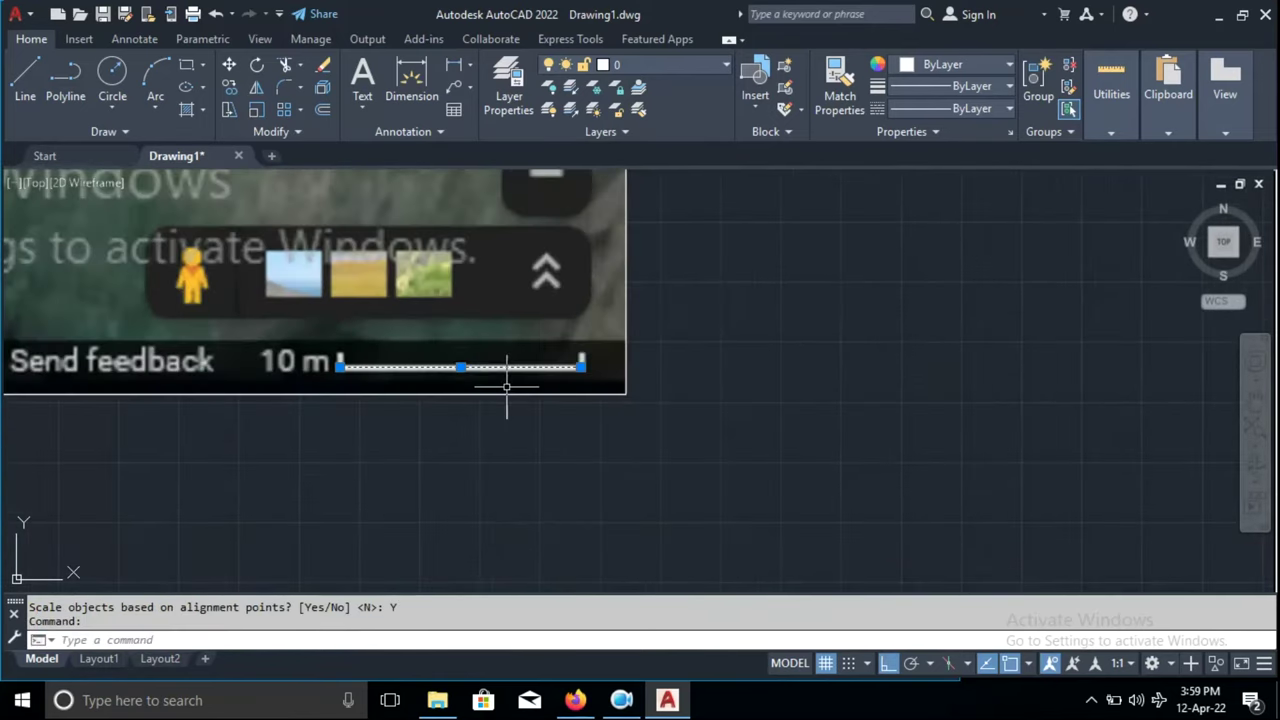
left_click(229, 66)
left_click(417, 366)
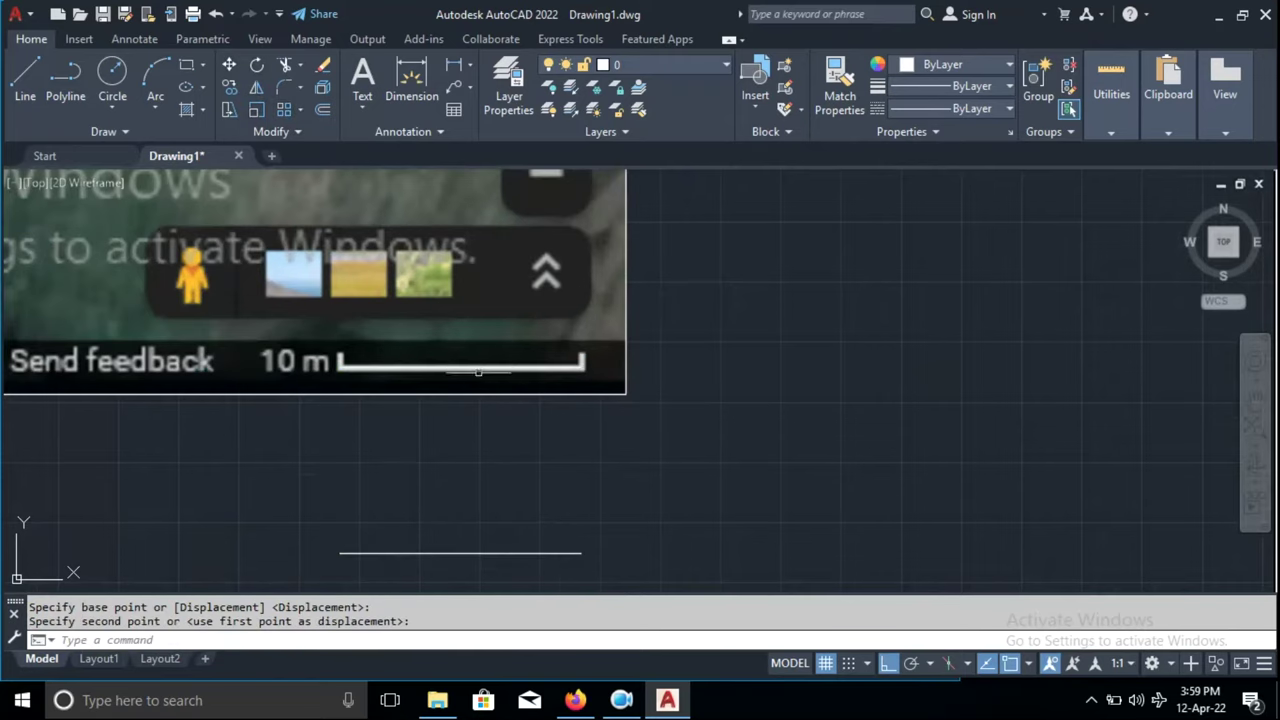
left_click(459, 364)
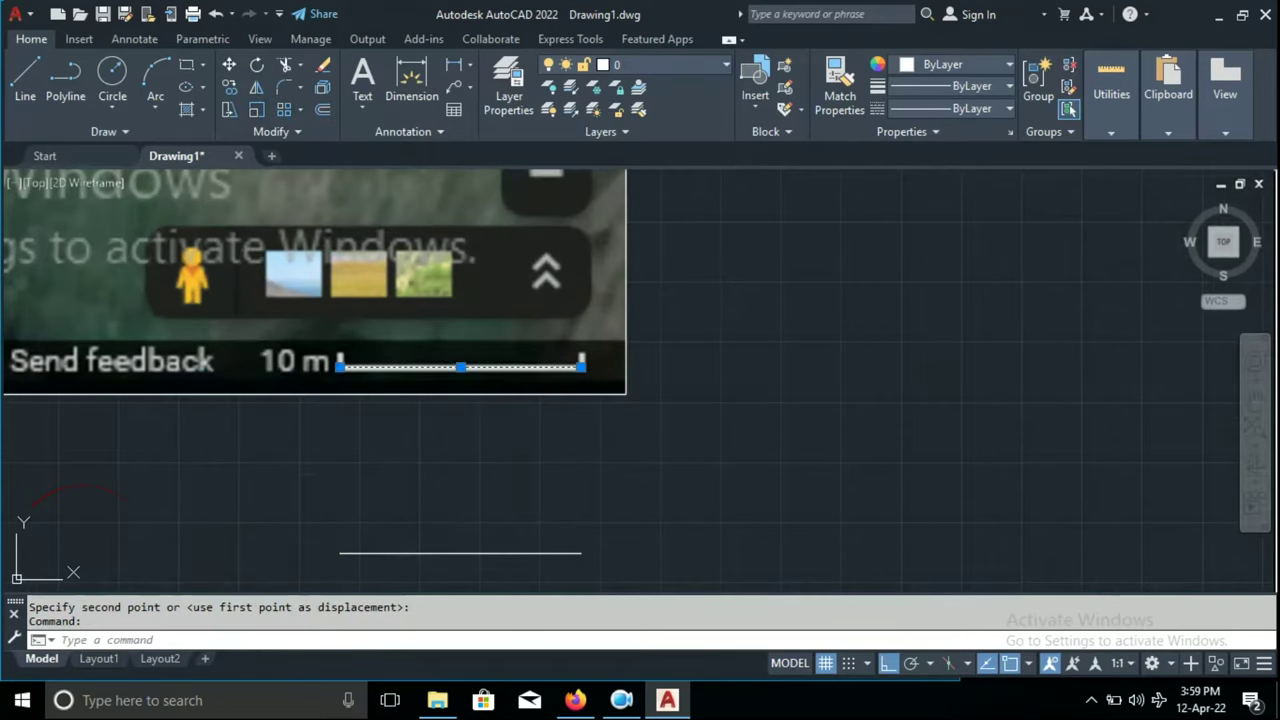
left_click(229, 66)
left_click(479, 367)
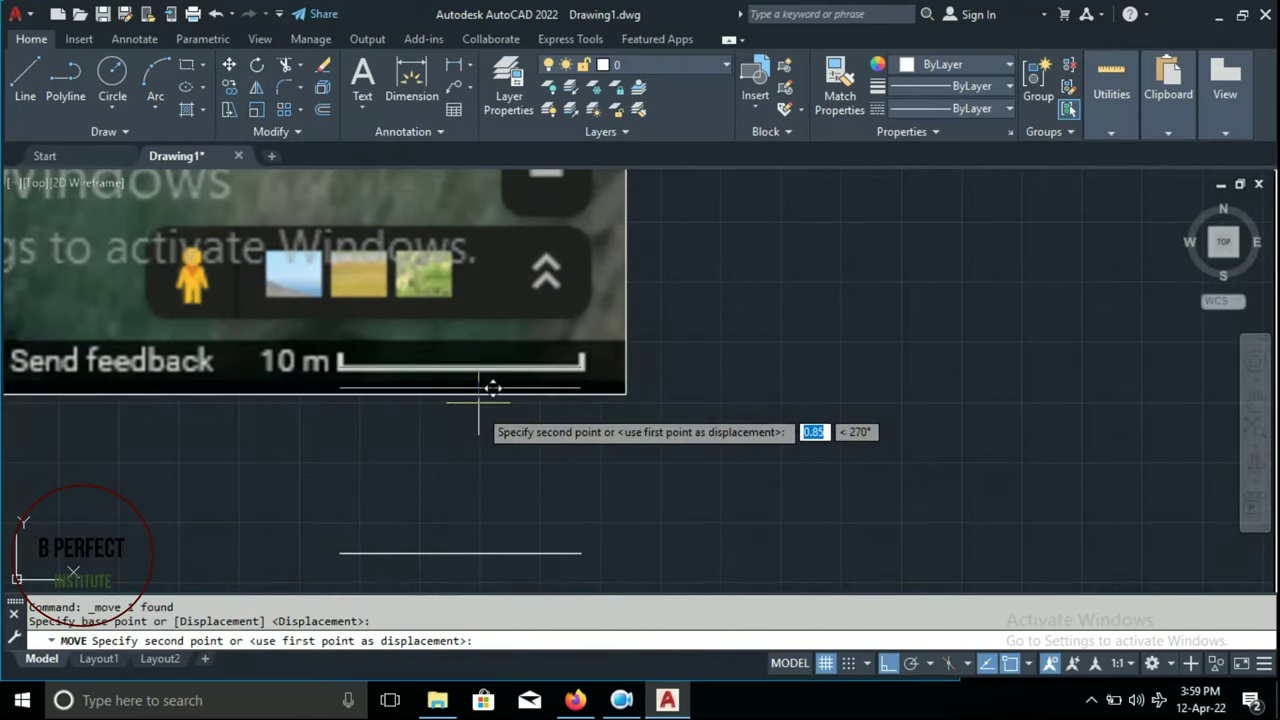
left_click(493, 489)
Add a 10.0000 linear dimension above the upper line
left_click(455, 64)
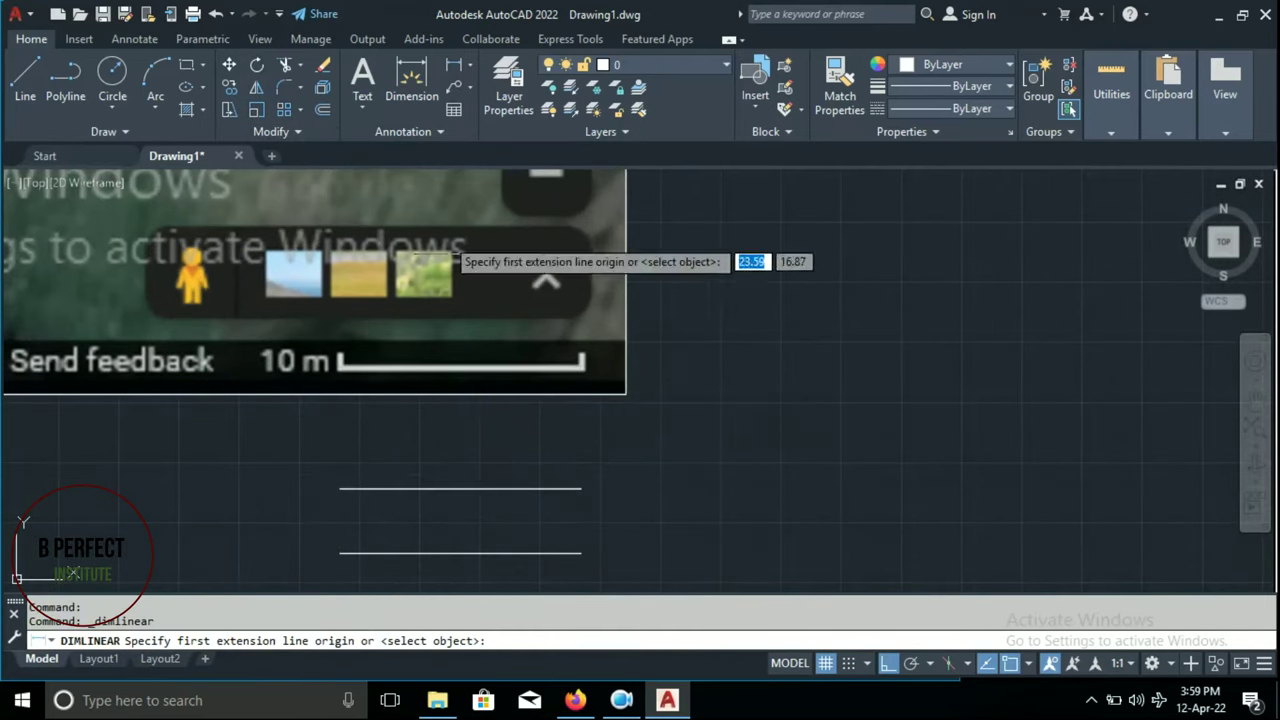
left_click(340, 489)
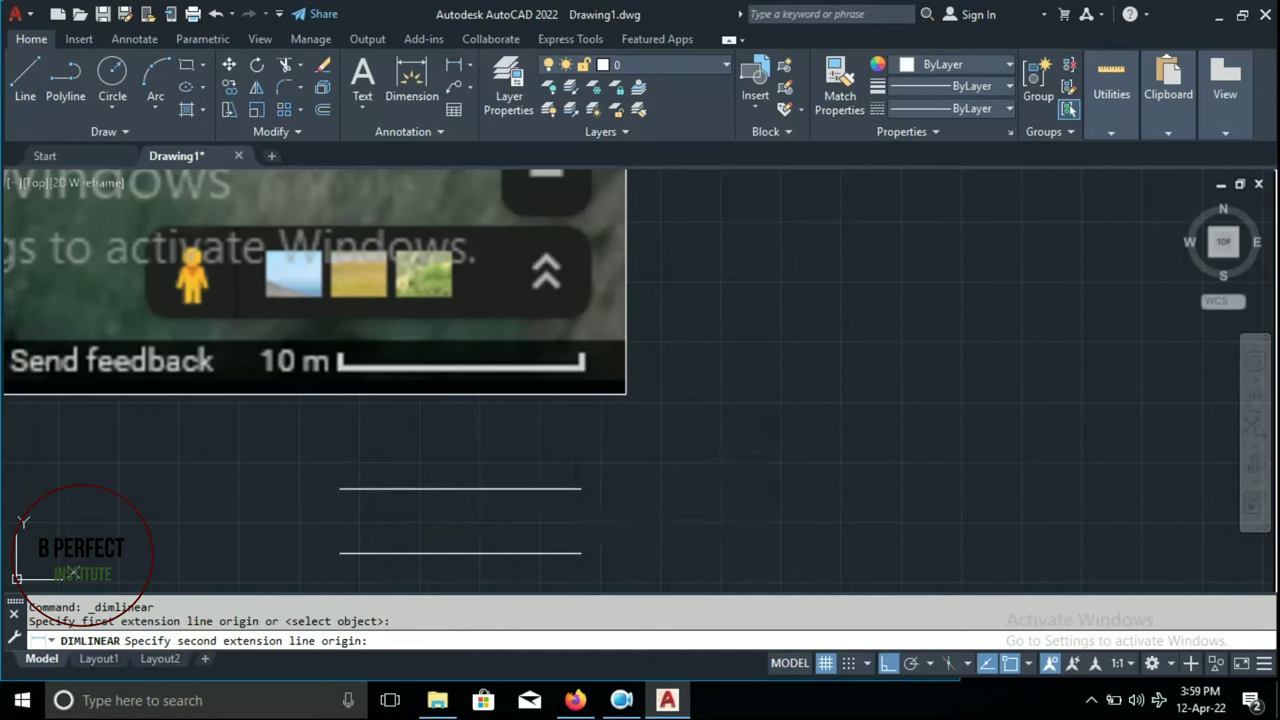
left_click(580, 489)
left_click(420, 461)
scroll(415, 470, "up", 3)
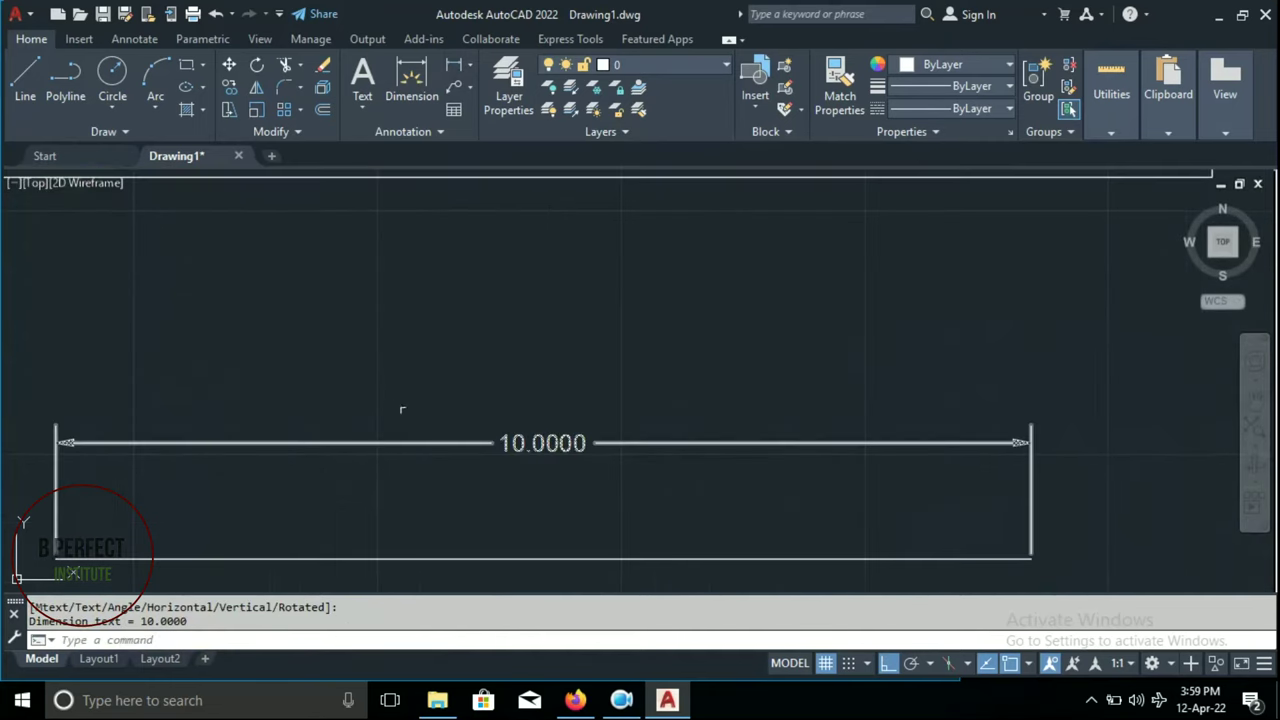
Add a 10.0000 linear dimension above the lower line
left_click(460, 66)
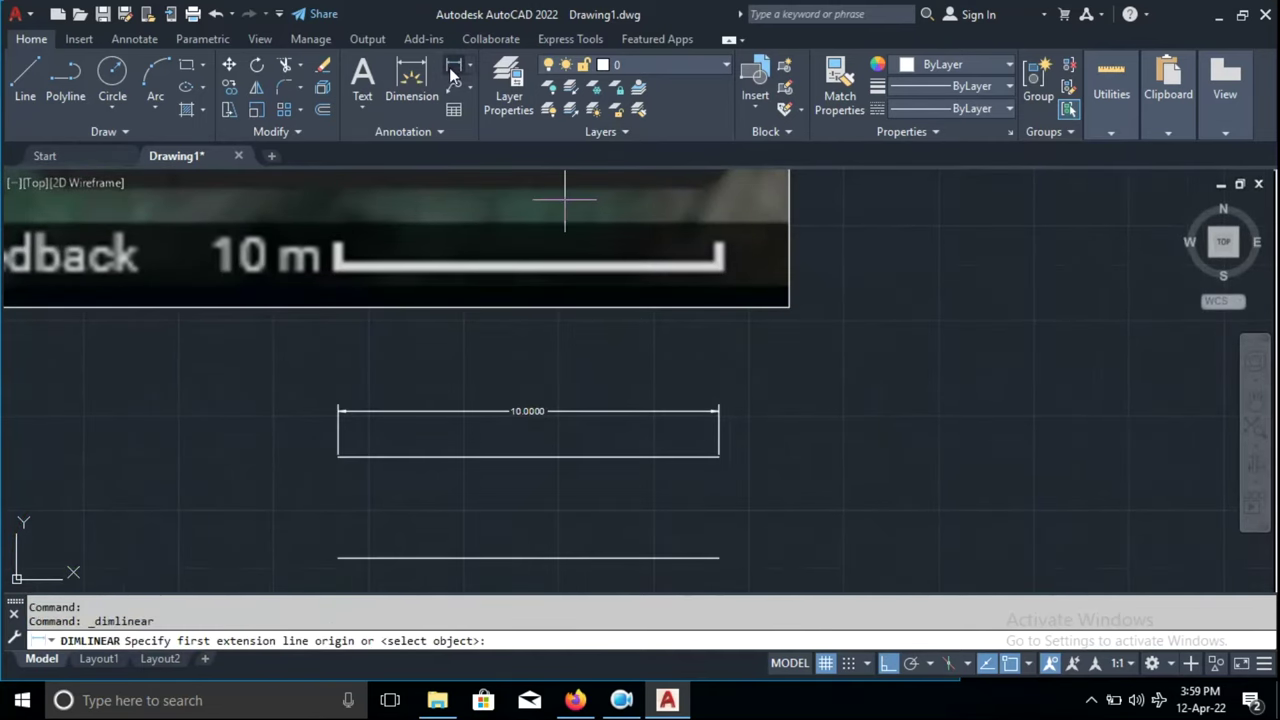
left_click(338, 557)
left_click(718, 557)
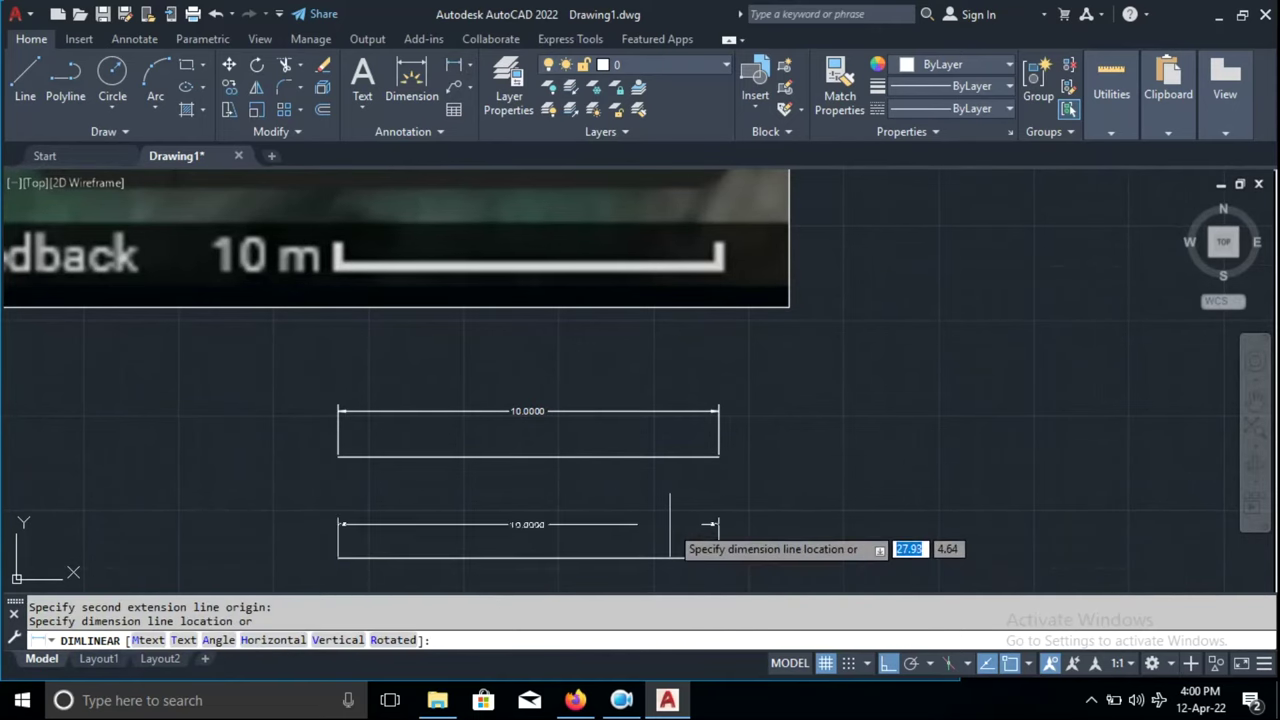
left_click(535, 523)
scroll(535, 534, "up", 2)
scroll(615, 500, "down", 2)
scroll(625, 505, "down", 2)
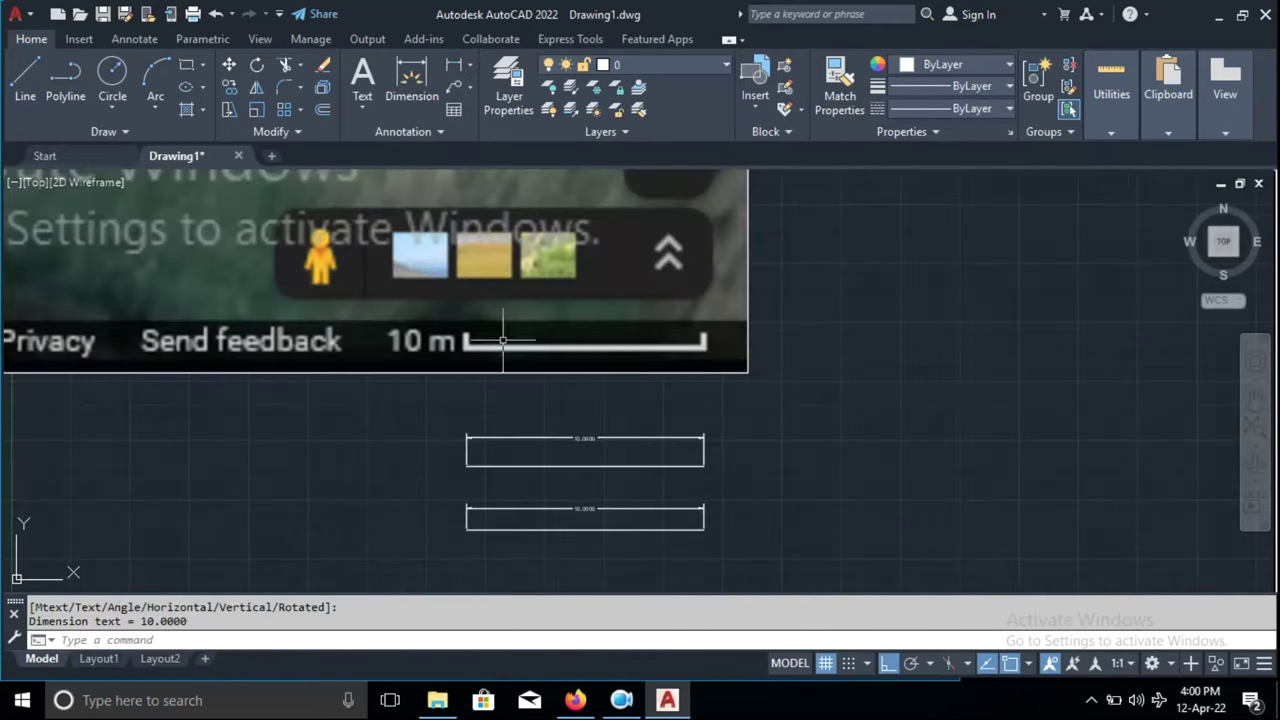
scroll(503, 340, "down", 2)
scroll(551, 366, "down", 4)
middle_click_drag(551, 366, 759, 466)
scroll(740, 438, "up", 4)
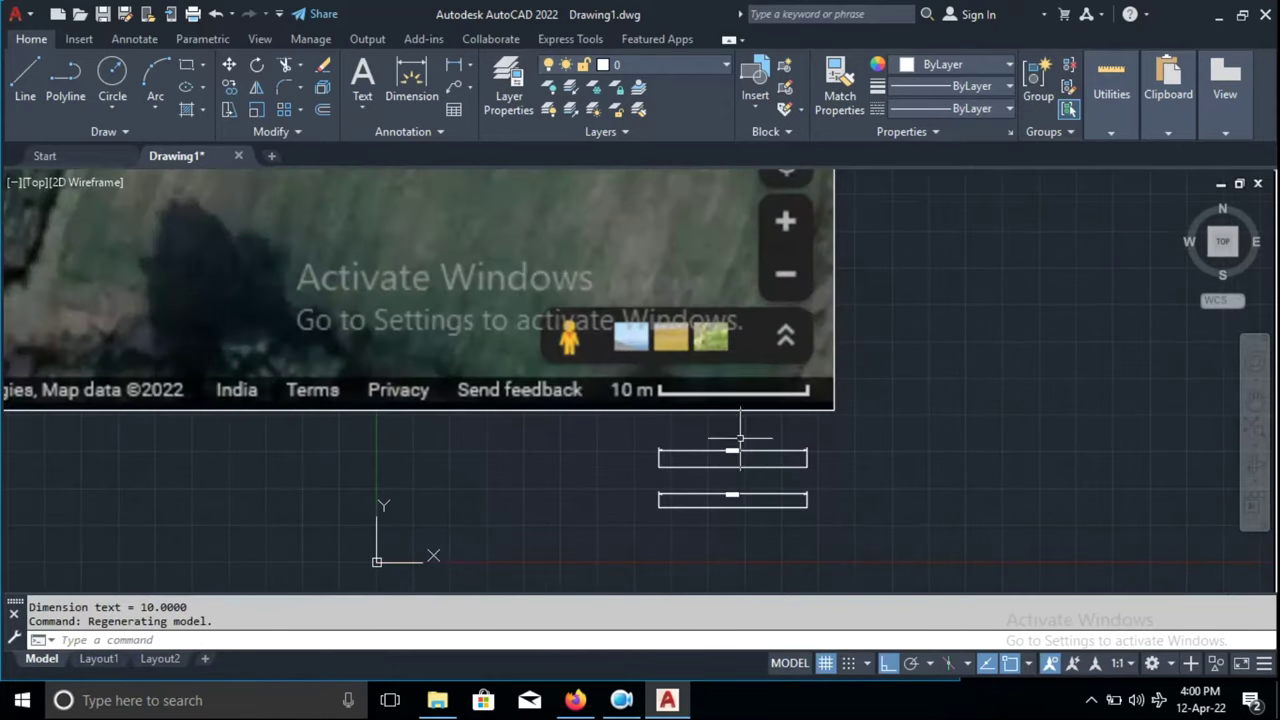
middle_click_drag(721, 380, 829, 433)
scroll(829, 433, "down", 2)
scroll(739, 417, "down", 2)
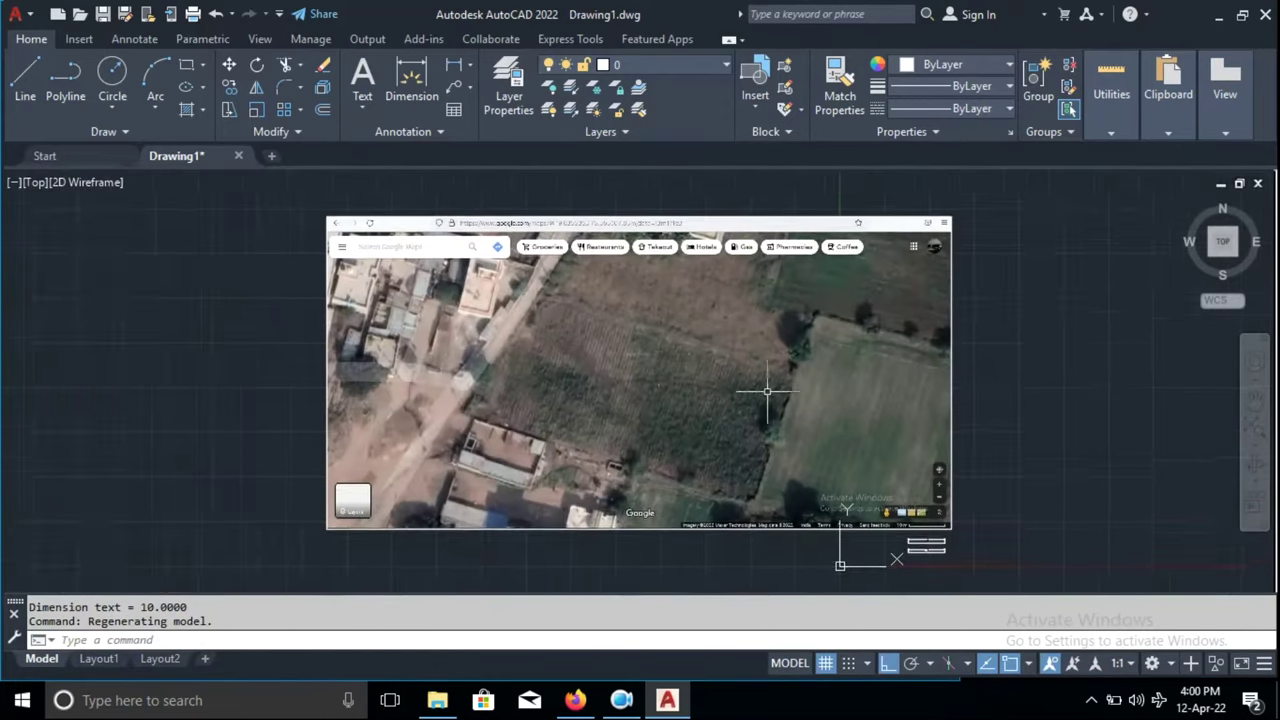
Polyline the plot's four corners with Ortho off, closing back at the top-left corner
middle_click_drag(636, 323, 688, 348)
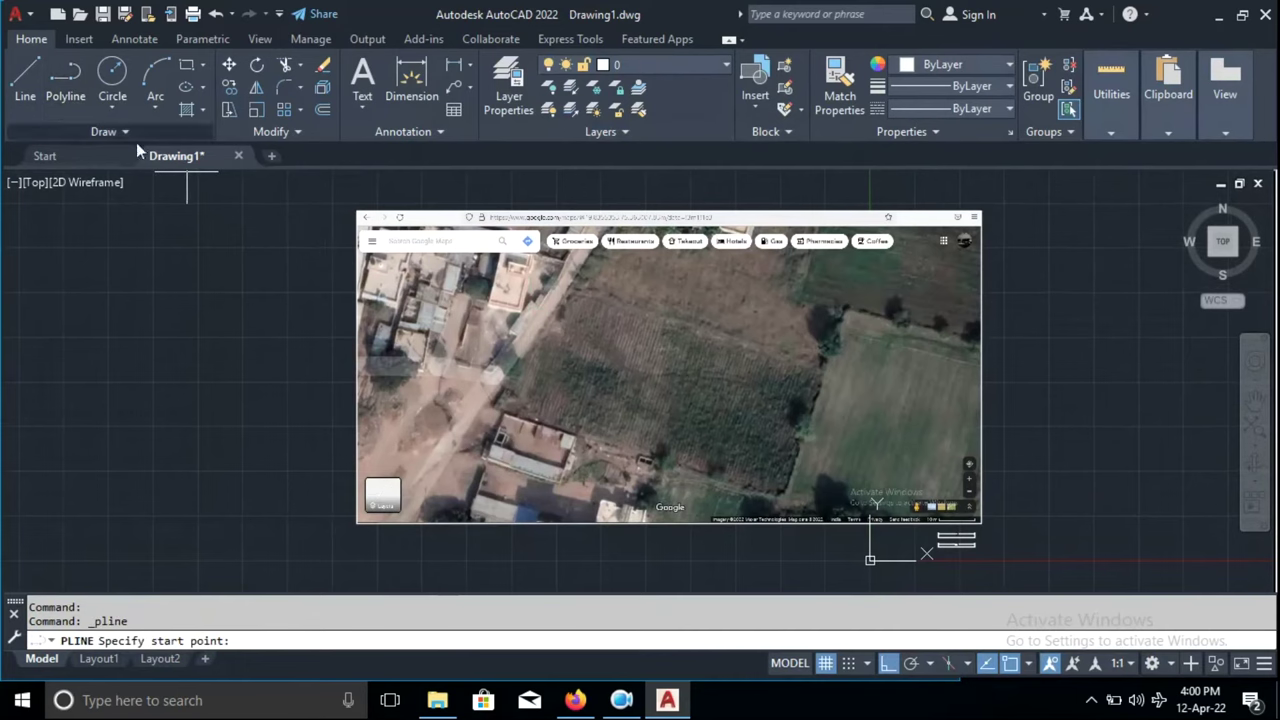
middle_click_drag(644, 352, 380, 390)
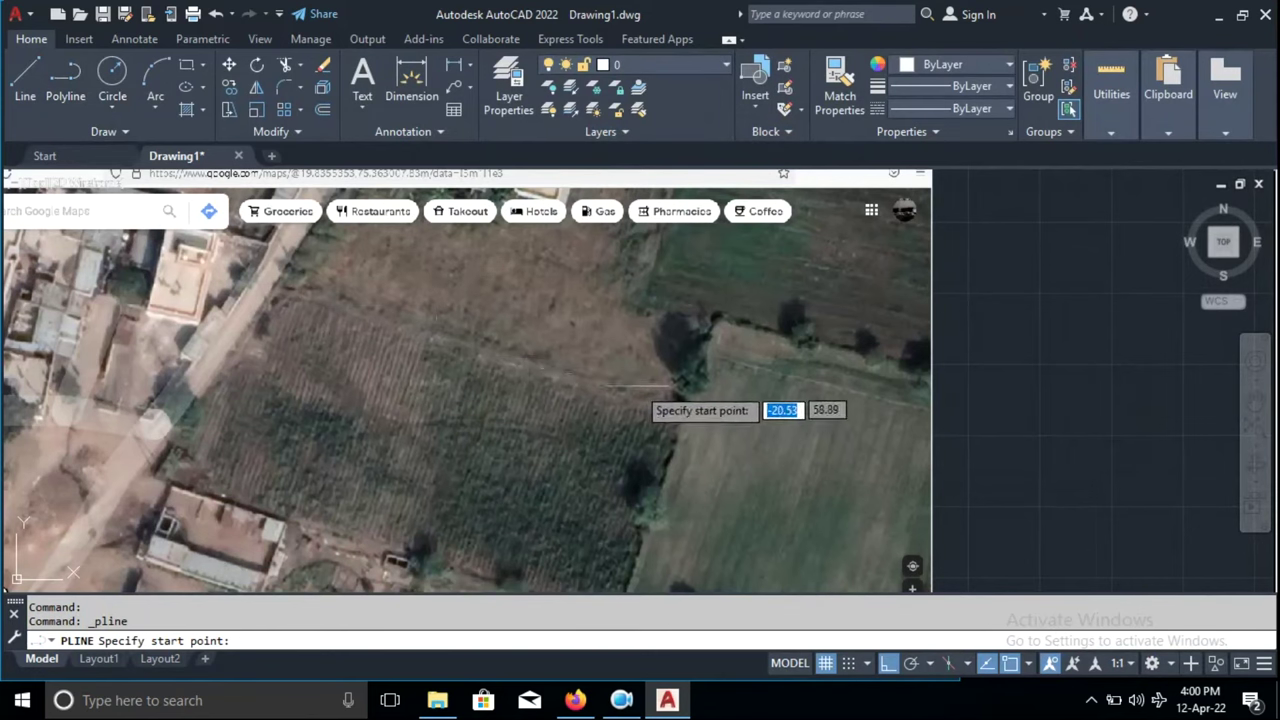
left_click(284, 271)
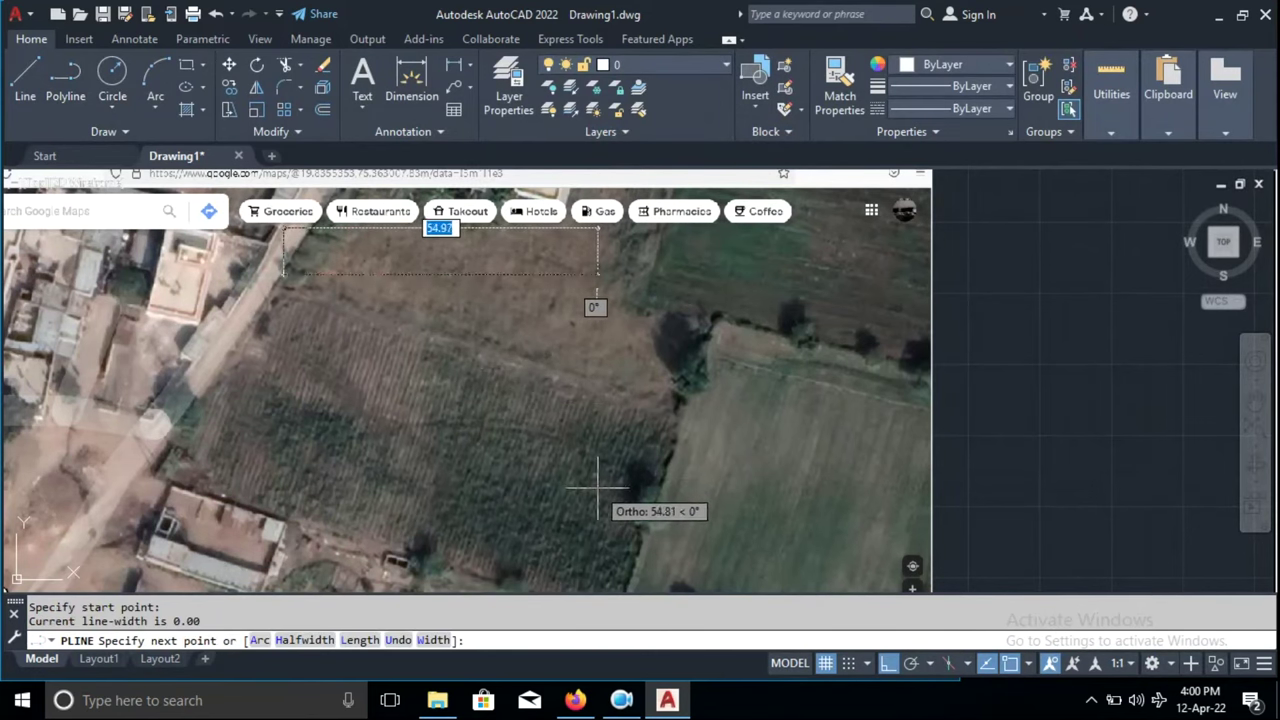
key("F8")
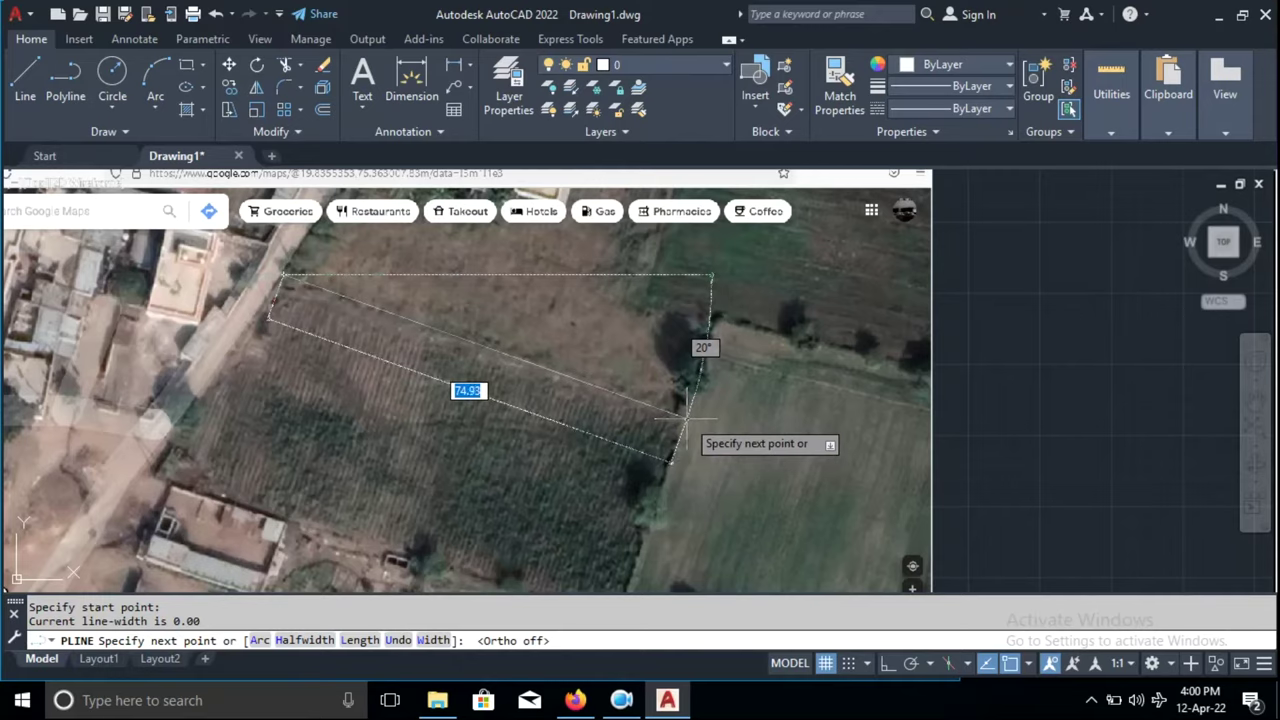
scroll(710, 385, "down", 2)
left_click(663, 348)
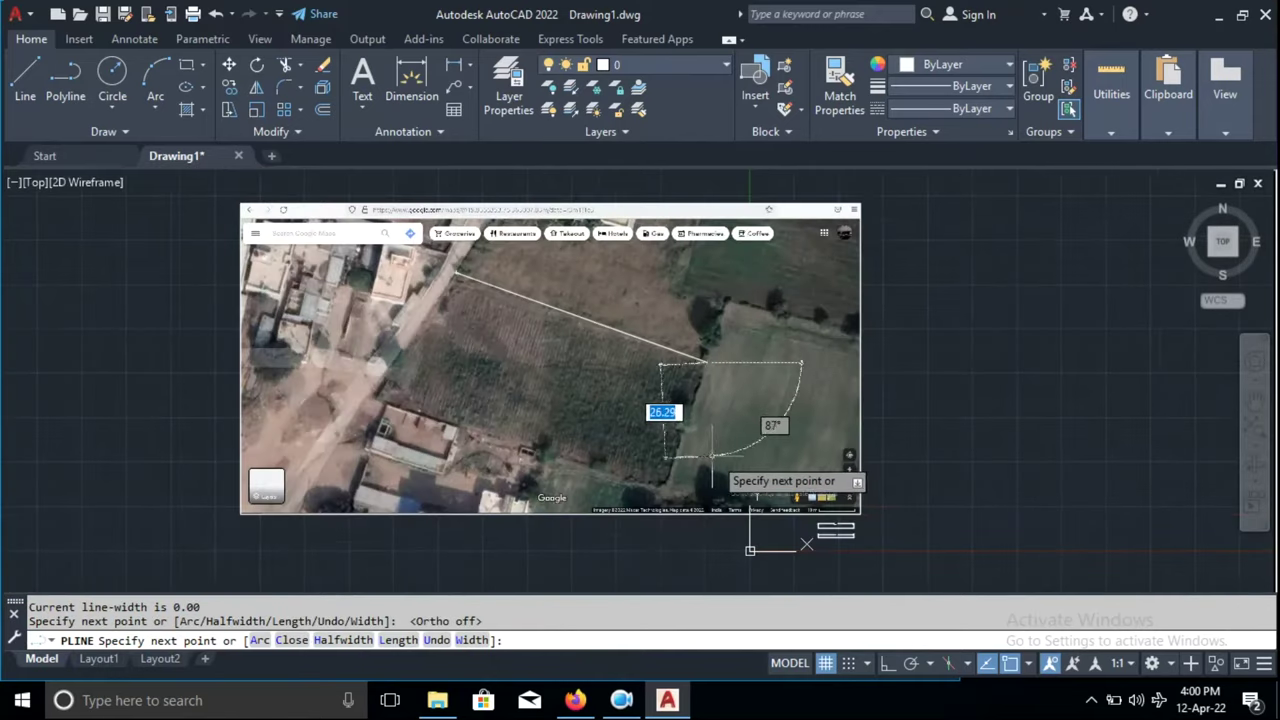
left_click(657, 491)
left_click(378, 393)
left_click(455, 273)
key("Escape")
scroll(638, 433, "up", 2)
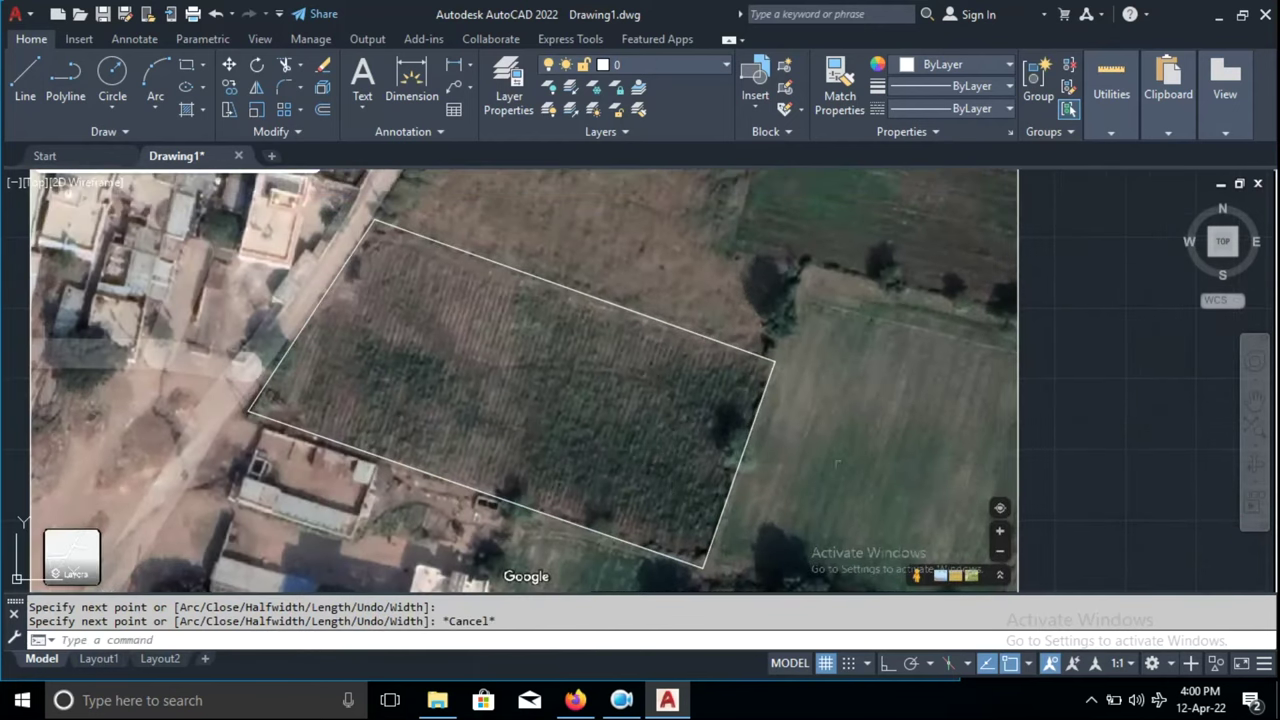
middle_click_drag(680, 531, 641, 443)
scroll(376, 258, "up", 6)
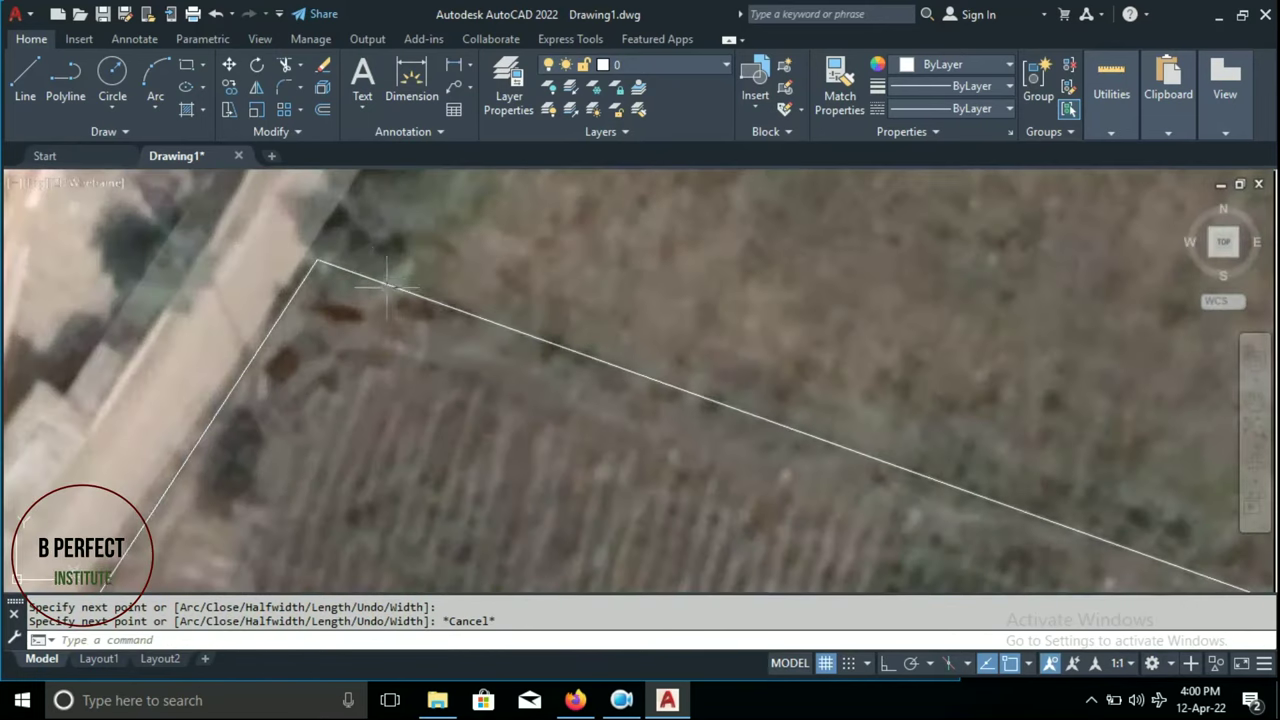
left_click(372, 280)
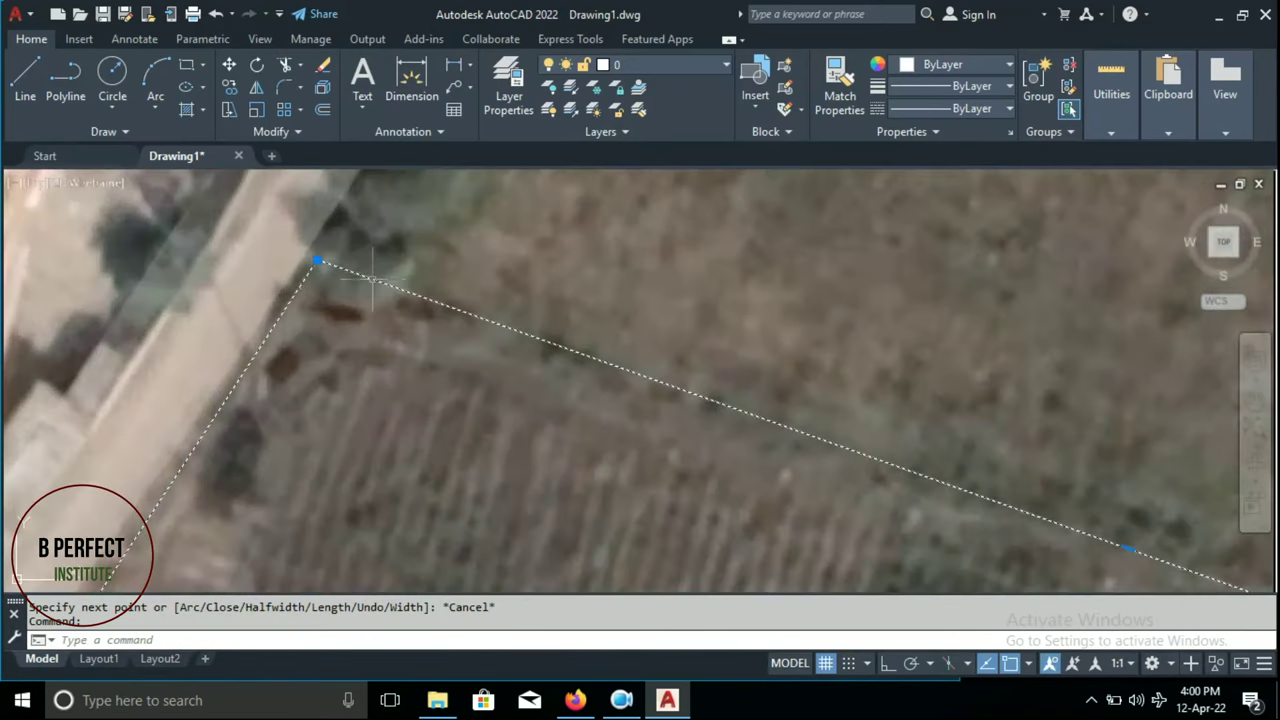
left_click(316, 260)
scroll(320, 280, "down", 4)
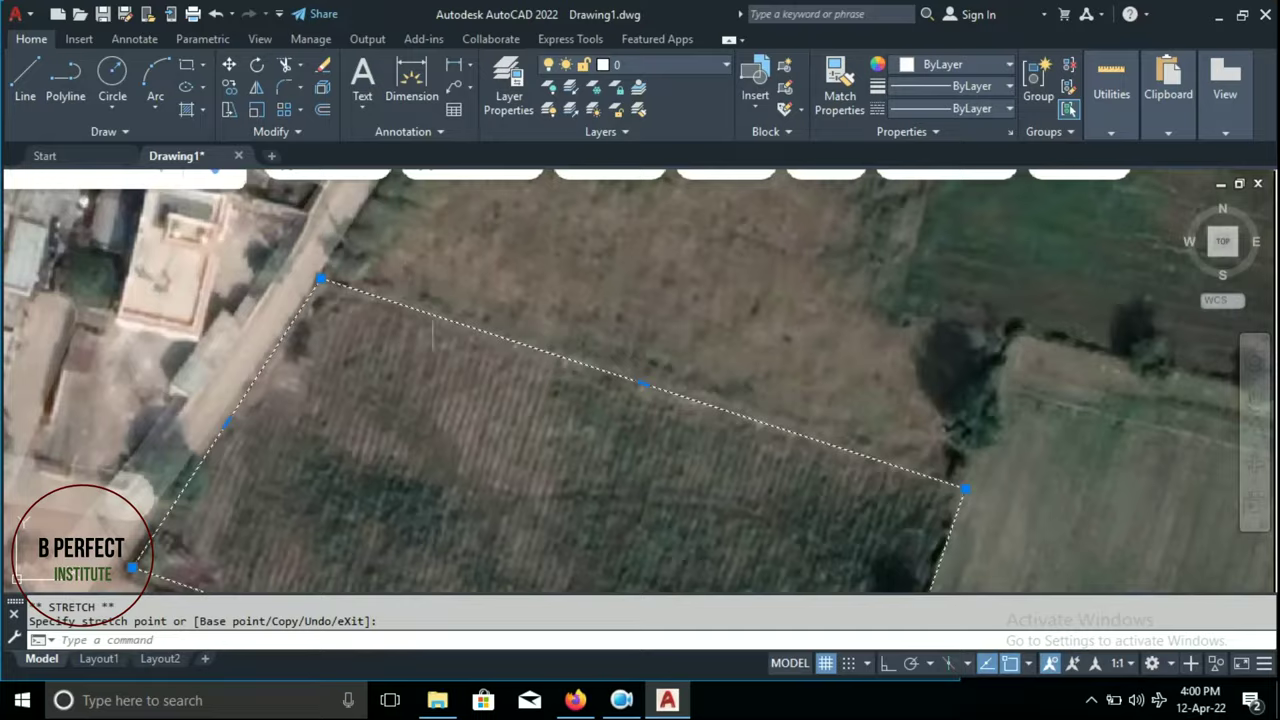
scroll(433, 335, "down", 4)
middle_click_drag(541, 471, 507, 415)
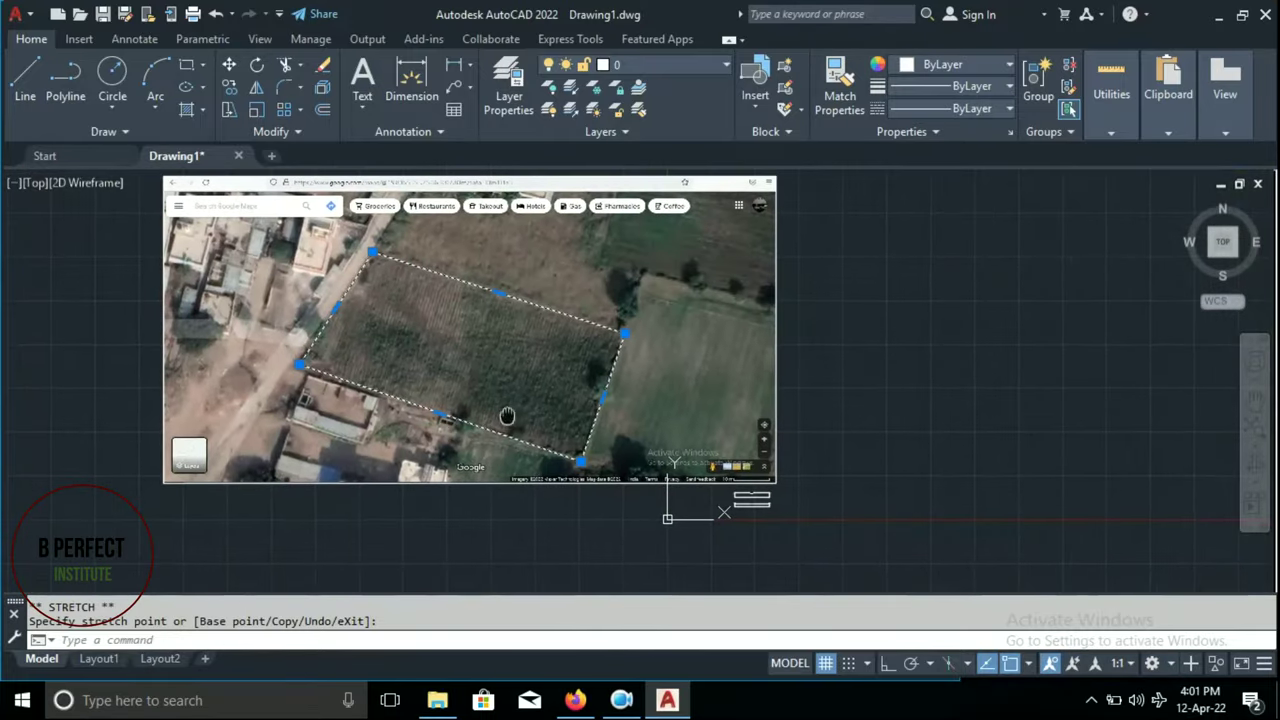
scroll(513, 340, "up", 4)
scroll(500, 314, "down", 2)
key("Escape")
key("Escape")
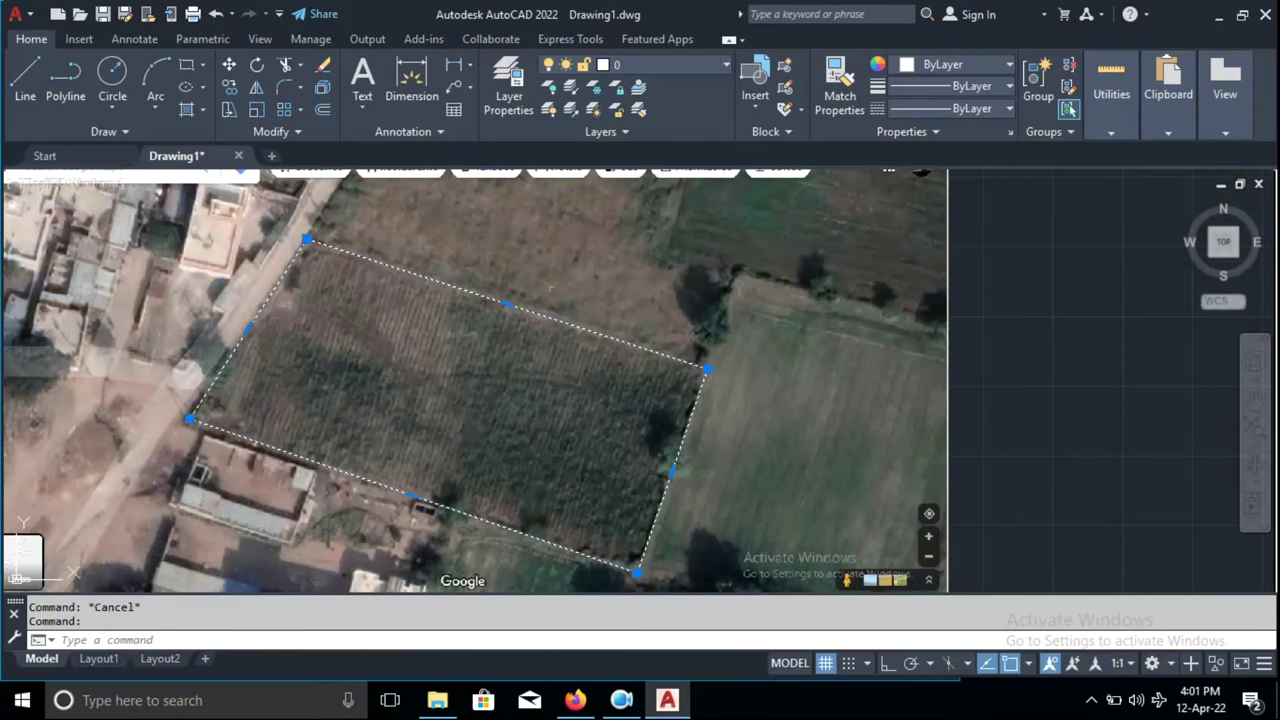
scroll(574, 400, "down", 3)
scroll(517, 428, "up", 4)
scroll(503, 370, "down", 2)
type("l")
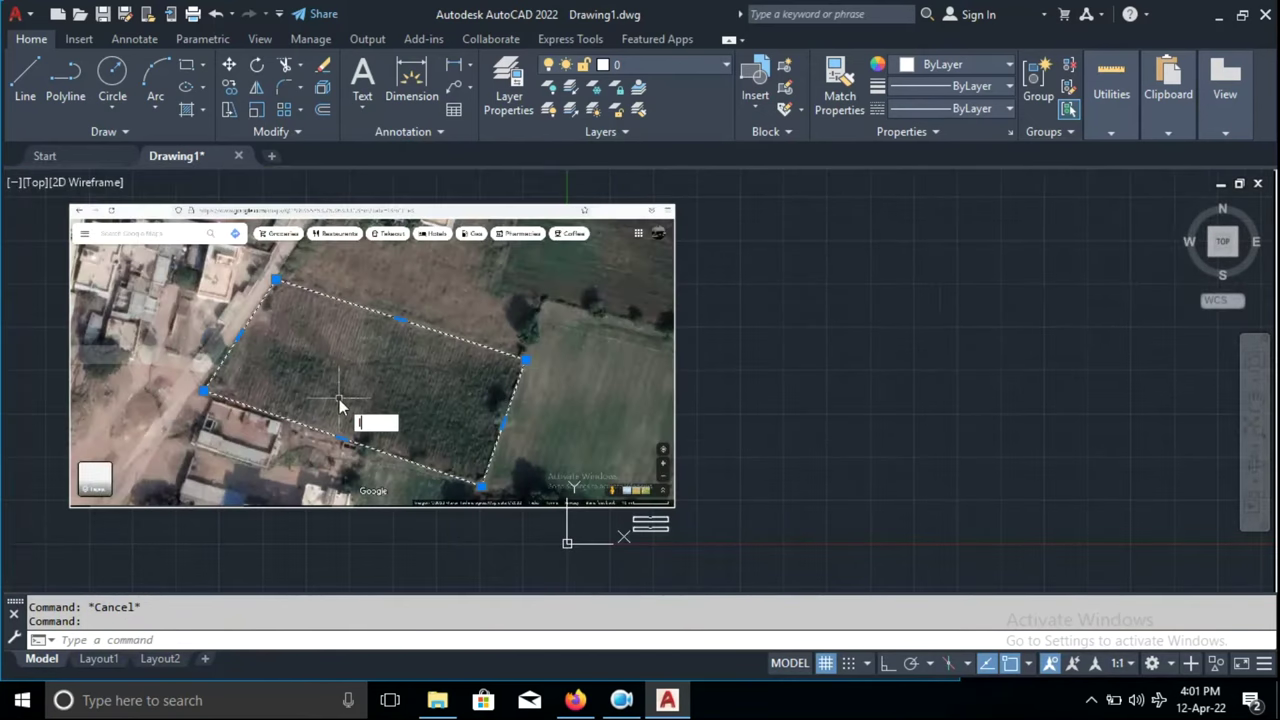
type("i")
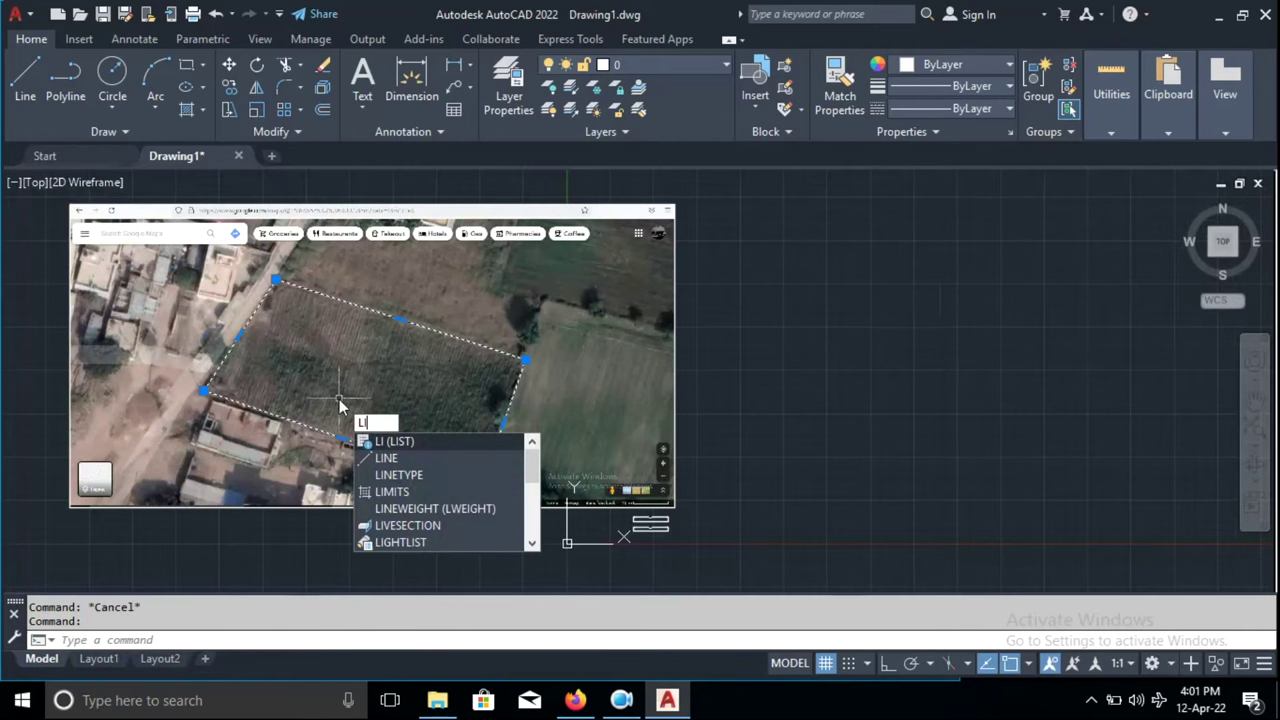
List the plot polyline to read area 3038.39 and length 237.32, then close the listing
key("Return")
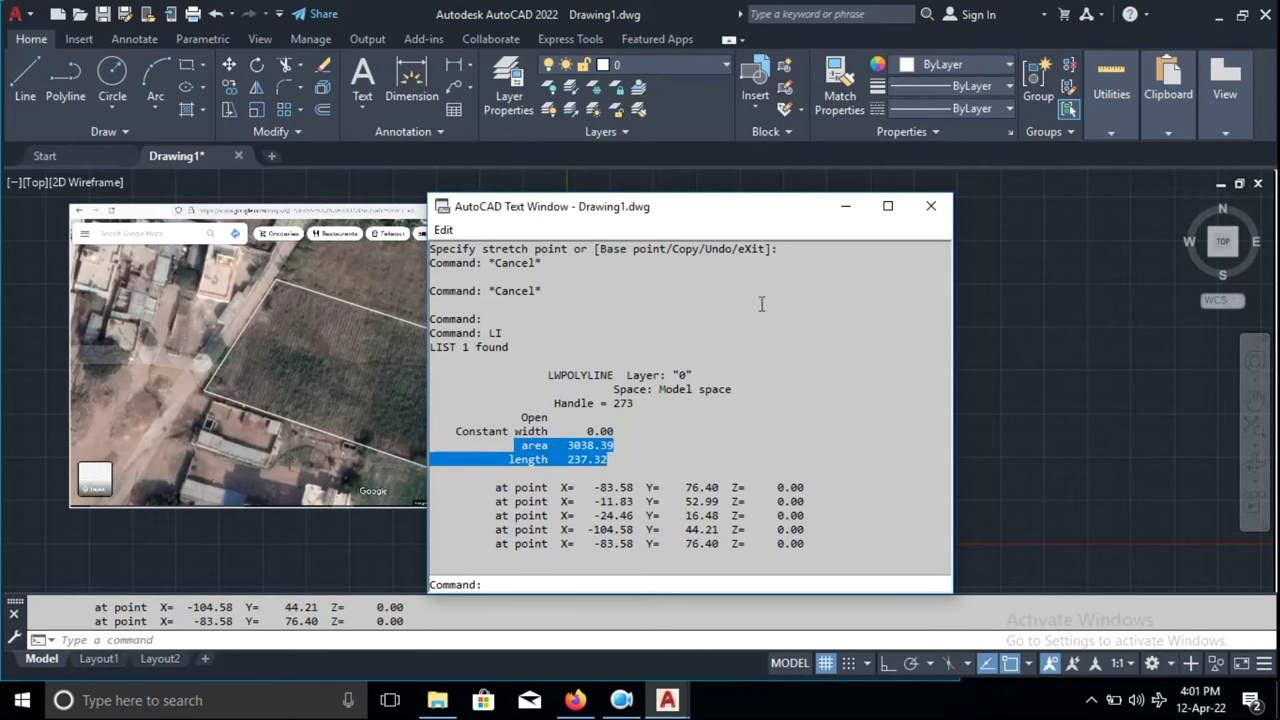
left_click(930, 208)
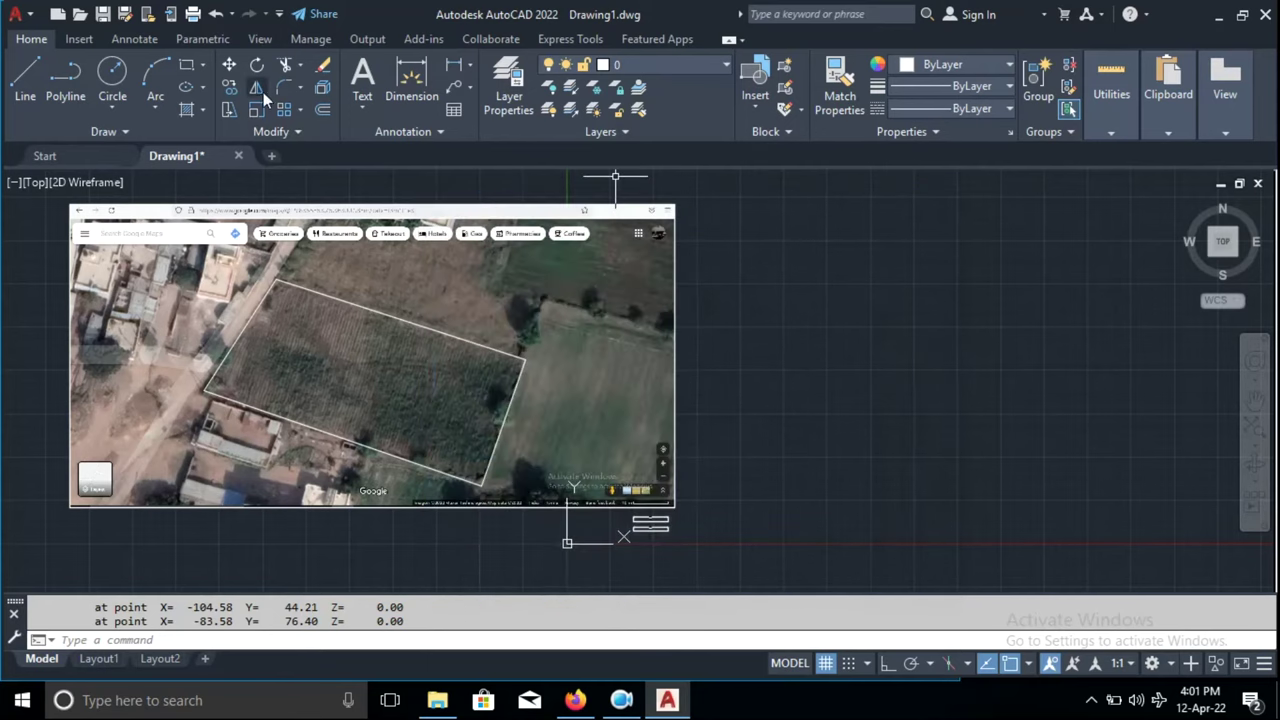
Place a two-line text note reading area 3038.39 and length 237.32 right of the satellite image
left_click(362, 80)
left_click(760, 318)
left_click(885, 450)
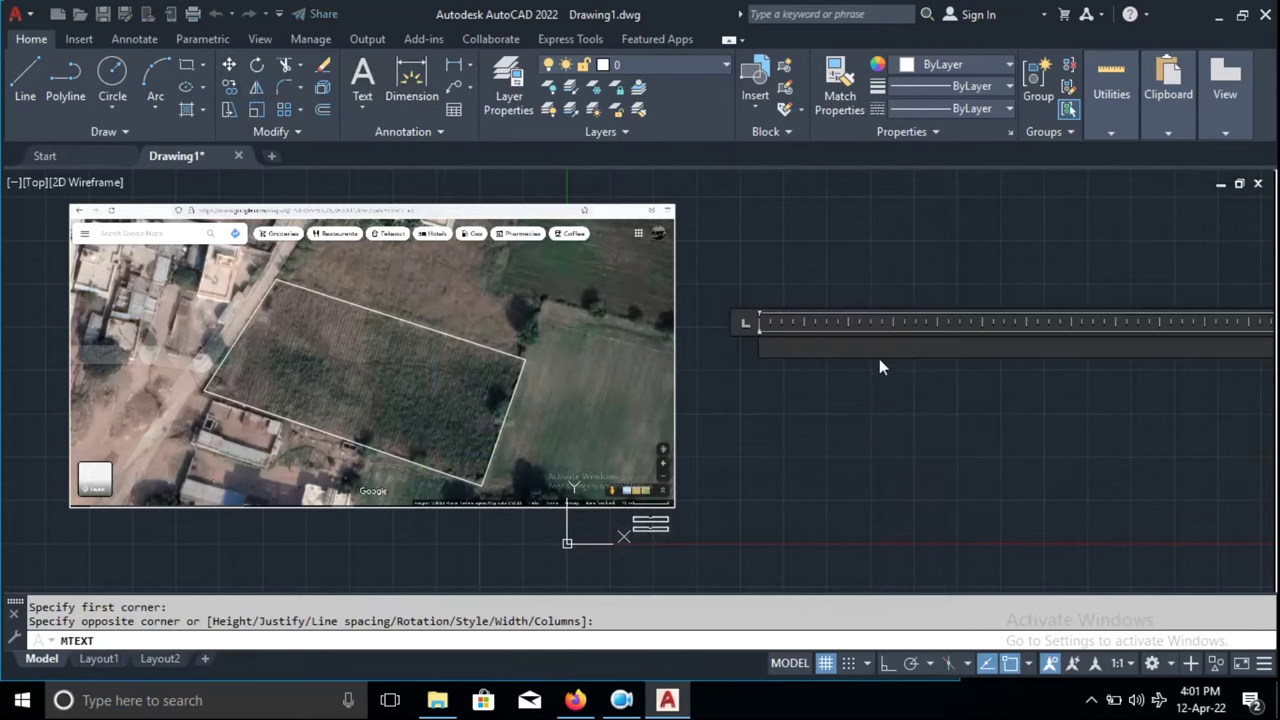
key("ctrl+v")
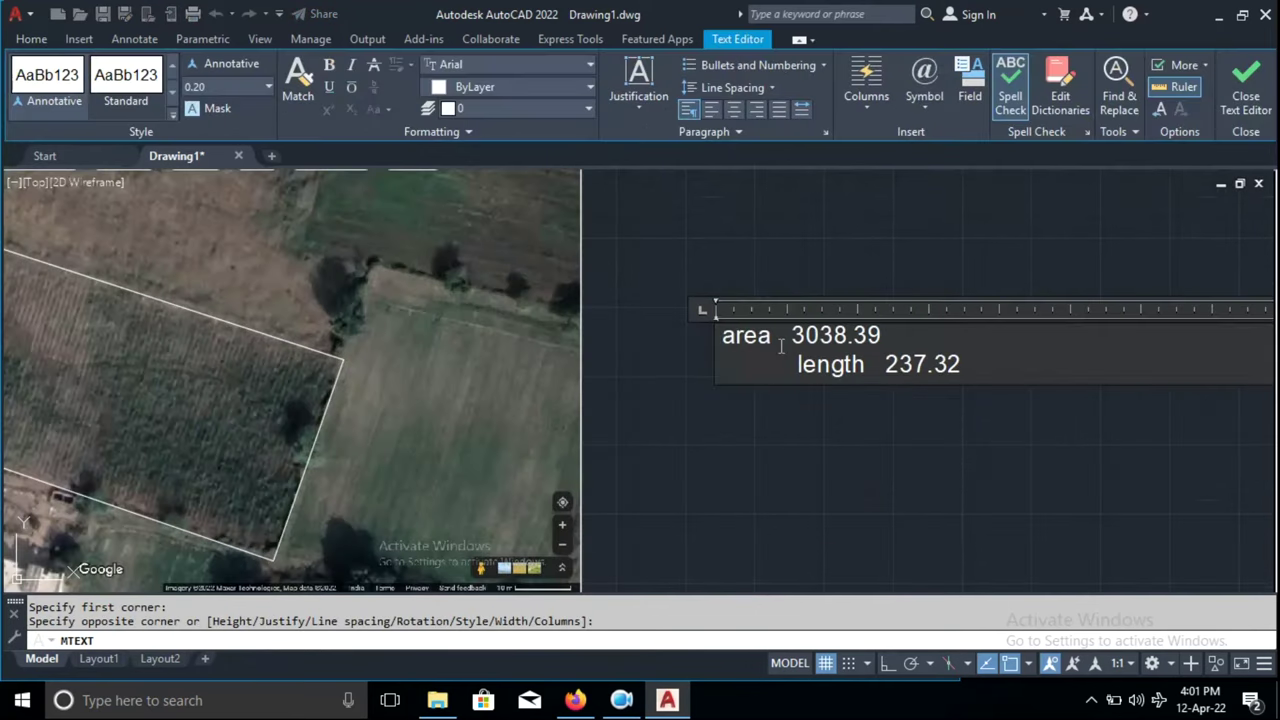
left_click(648, 367)
Pan over to the house below the plot and start a new polyline
scroll(726, 329, "down", 3)
key("Escape")
scroll(650, 335, "up", 2)
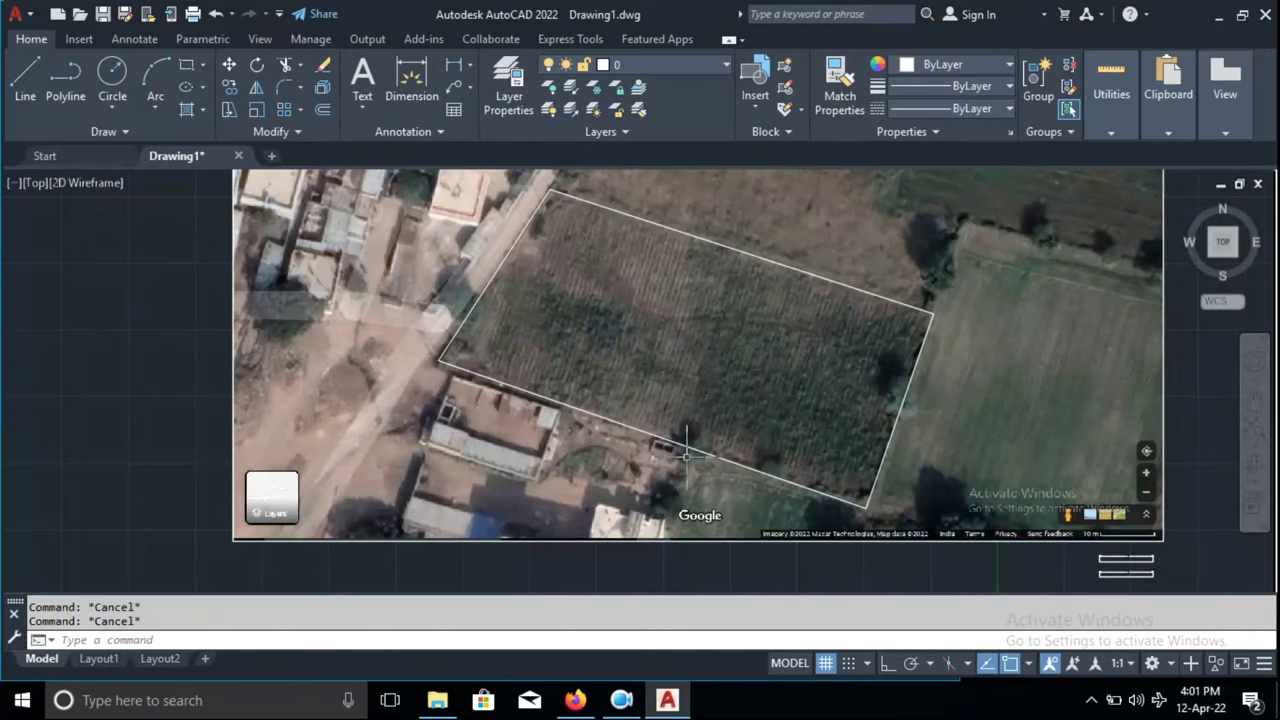
scroll(648, 345, "up", 1)
scroll(645, 350, "up", 1)
middle_click_drag(645, 352, 557, 409)
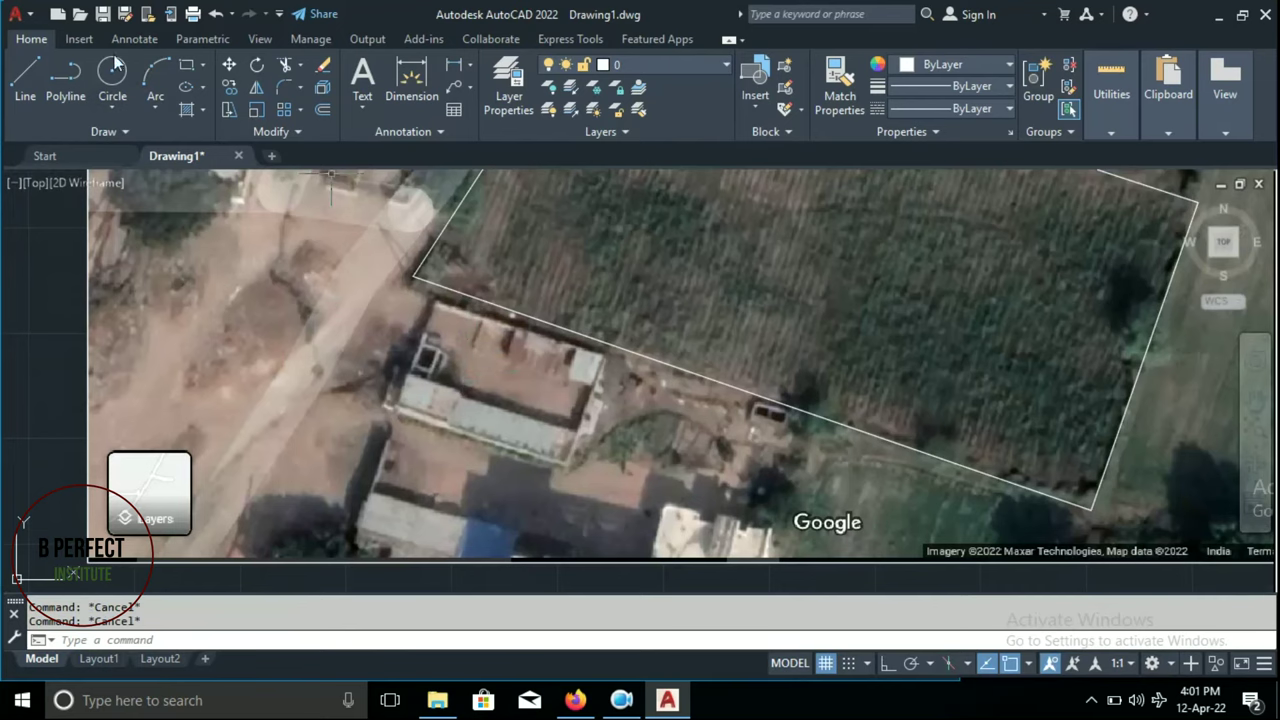
left_click(65, 79)
scroll(410, 325, "up", 2)
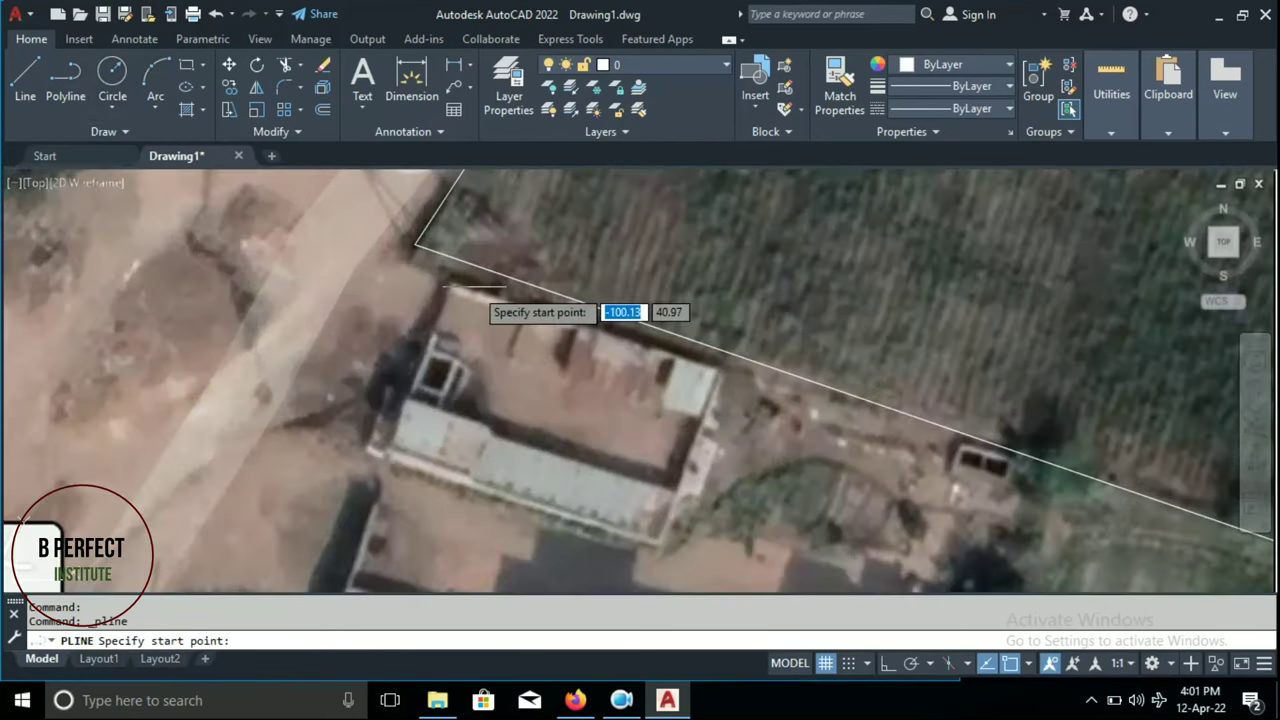
Outline the house with a polyline through its top, left, bottom and right corners, closed at the top
left_click(440, 270)
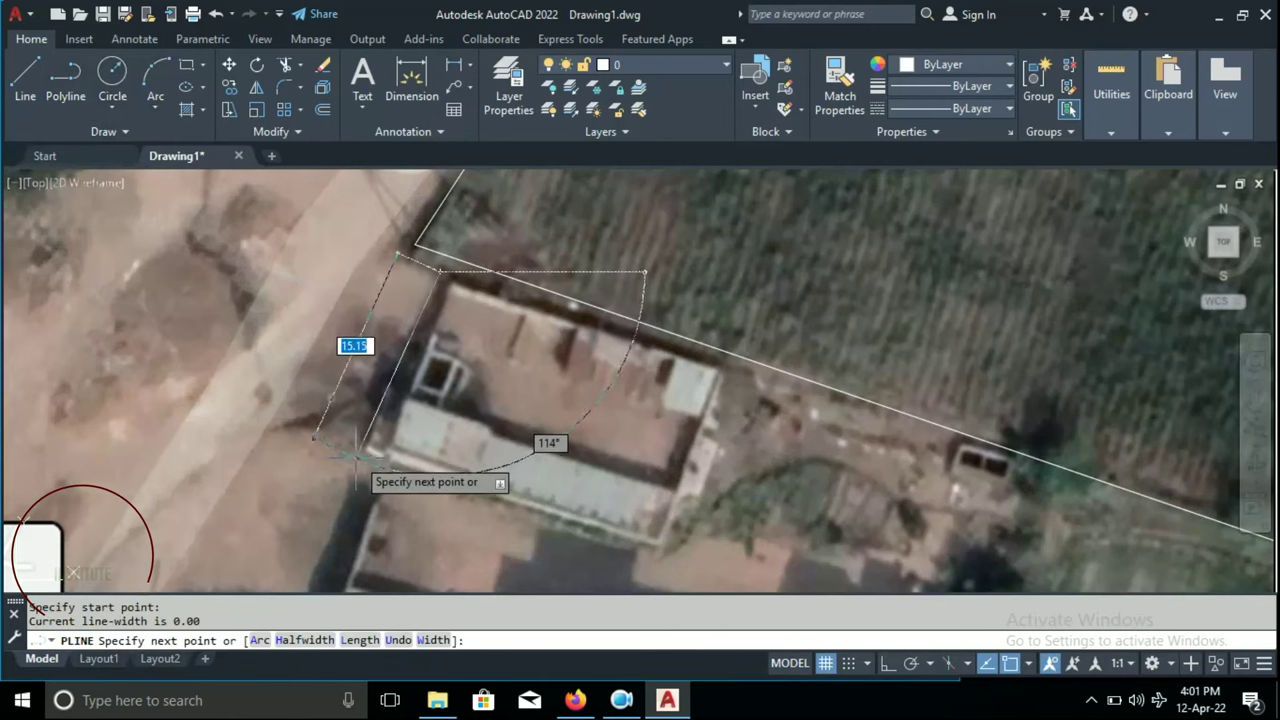
left_click(367, 449)
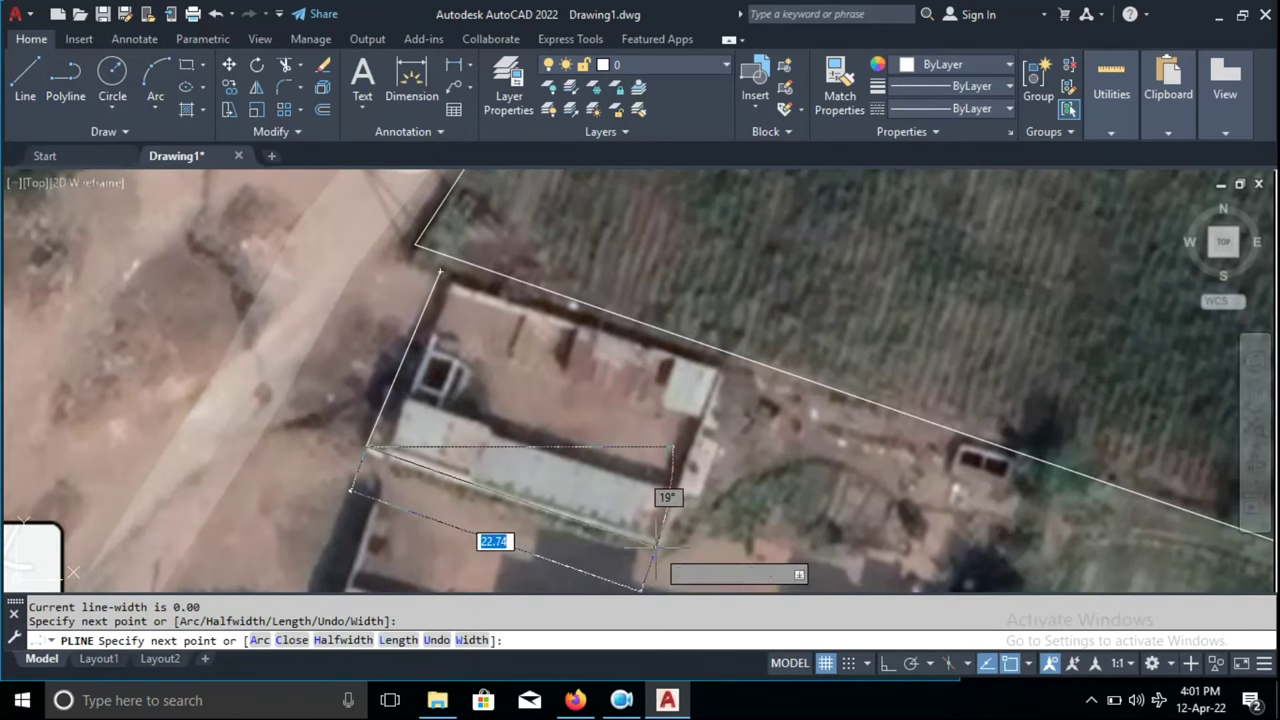
left_click(620, 535)
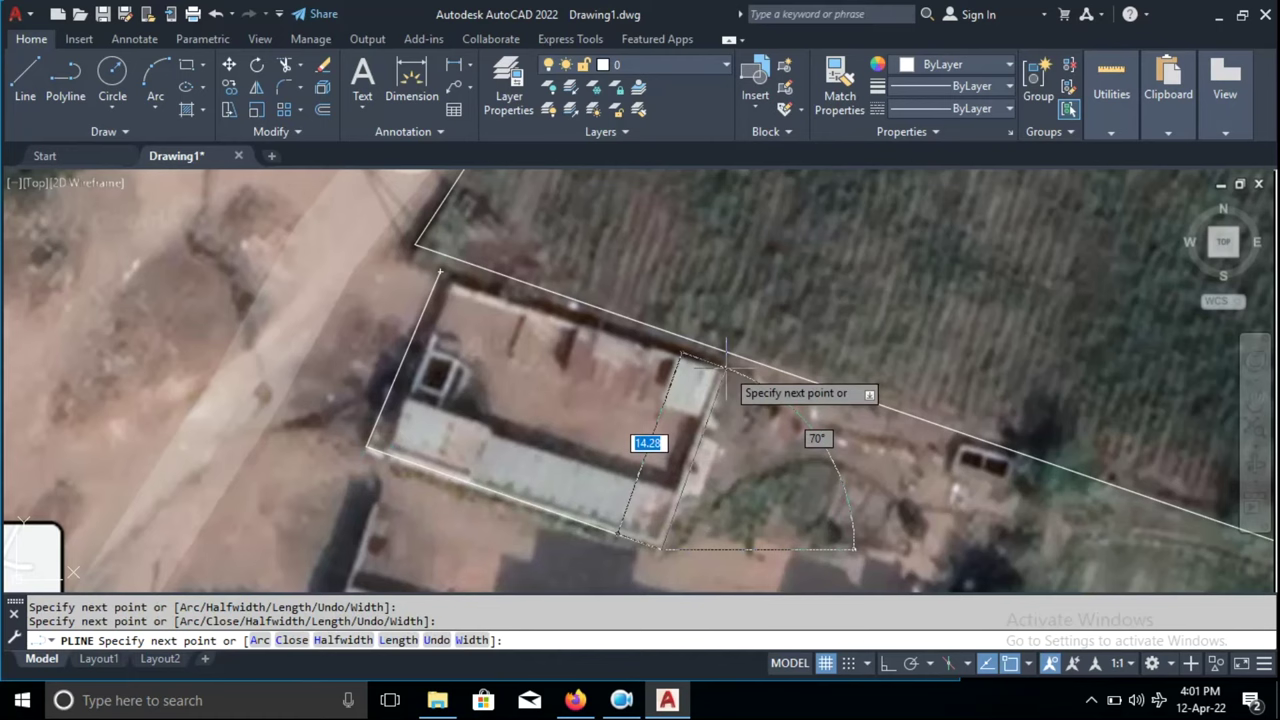
left_click(724, 366)
left_click(440, 270)
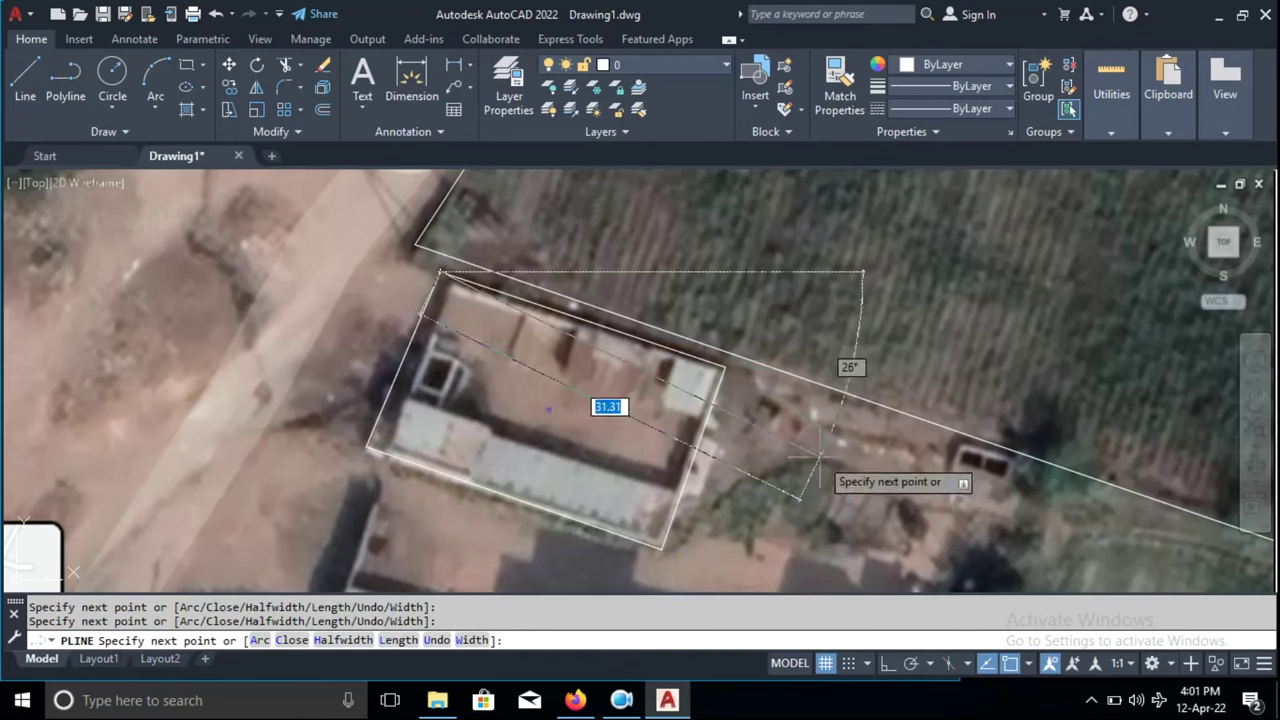
middle_click_drag(818, 455, 706, 361)
key("Return")
scroll(650, 410, "down", 5)
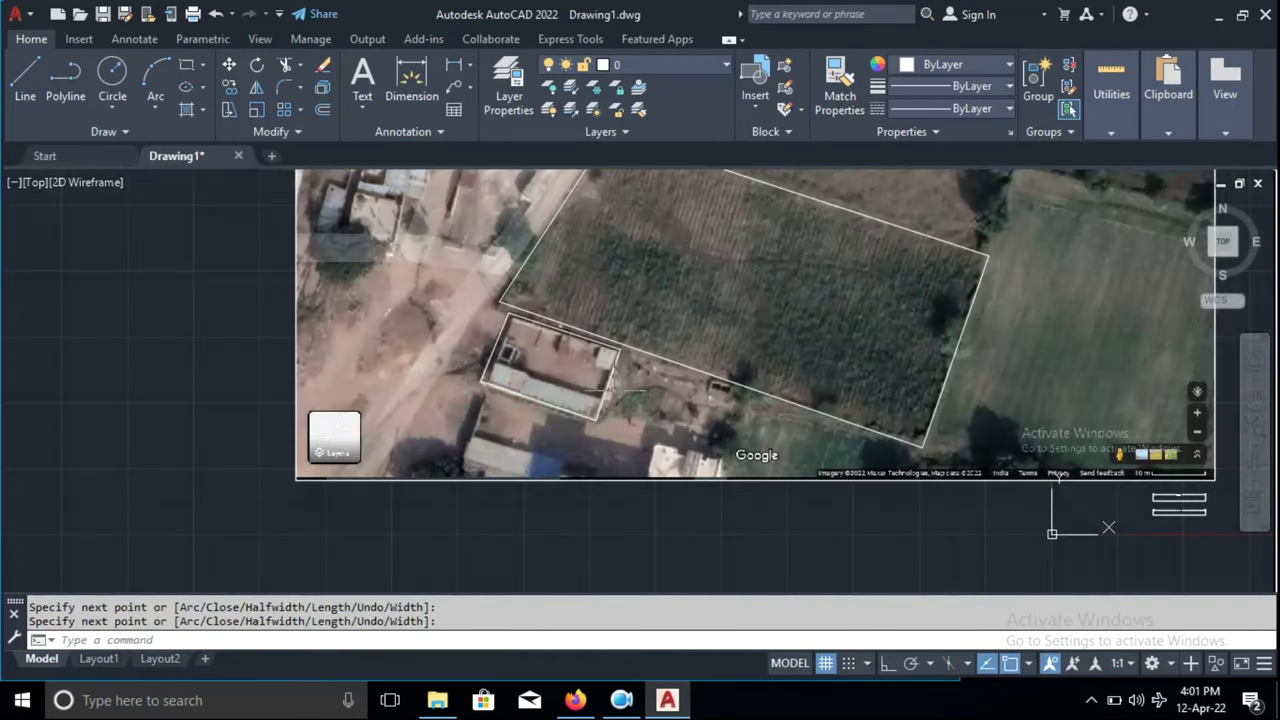
Window-select the house outline and LIST it, reading area 322.39 and length 73.86
scroll(603, 380, "up", 5)
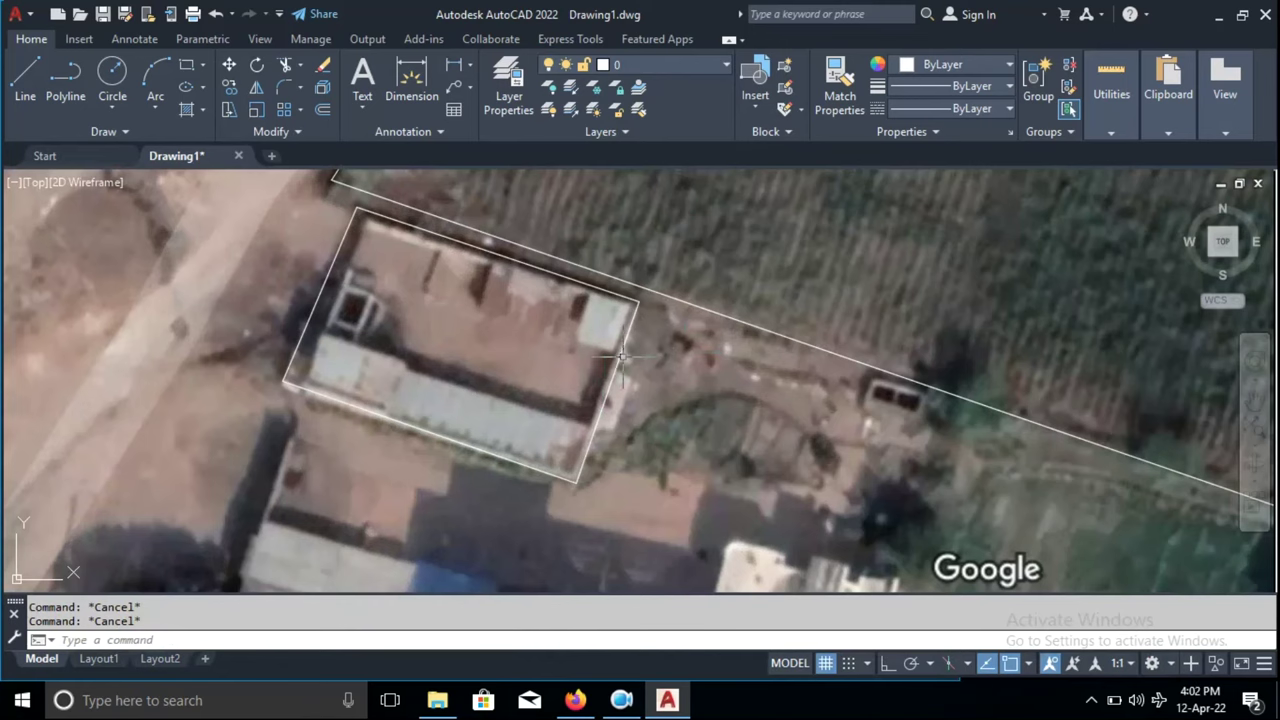
scroll(571, 480, "down", 5)
scroll(493, 425, "up", 5)
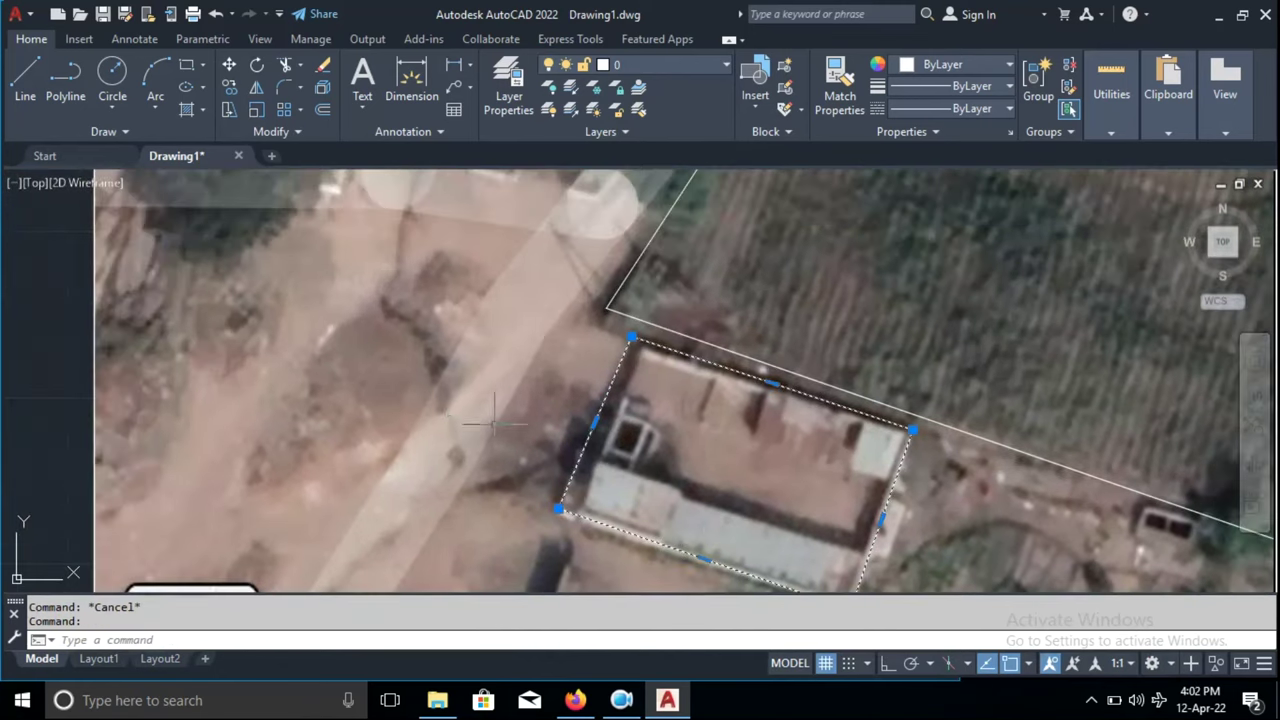
middle_click_drag(634, 468, 578, 445)
key("Escape")
scroll(565, 405, "down", 3)
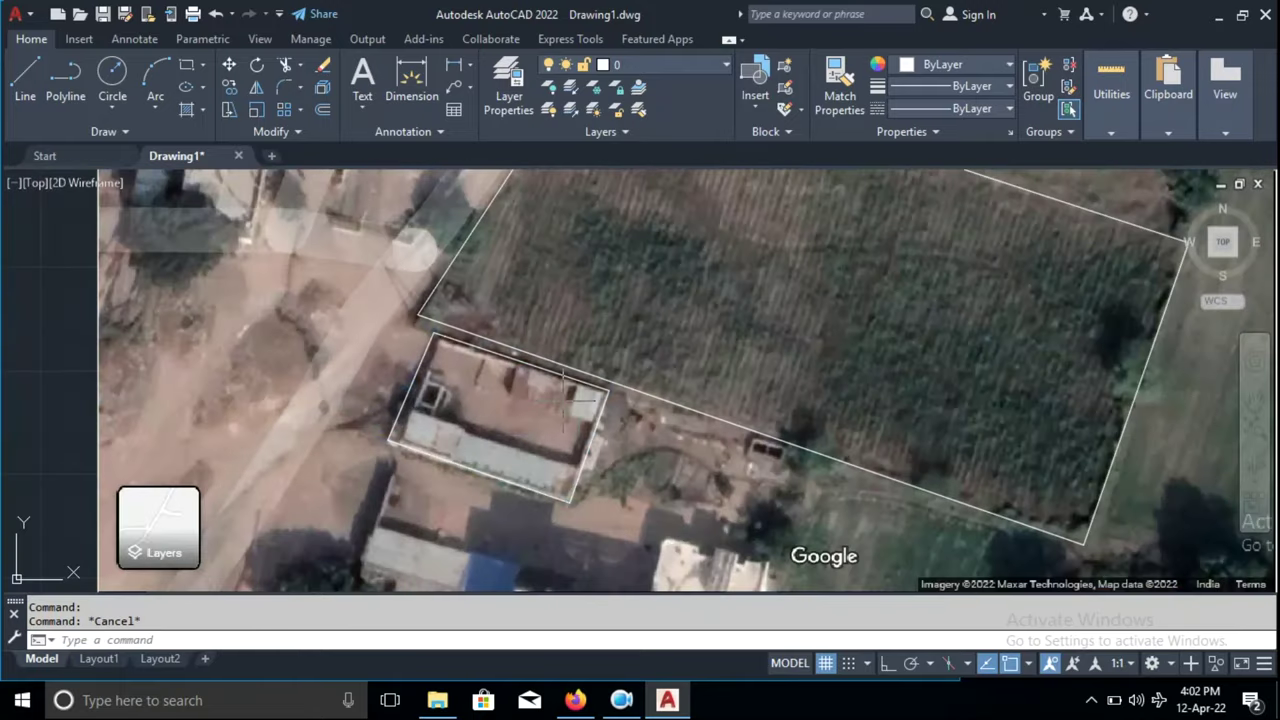
left_click(420, 371)
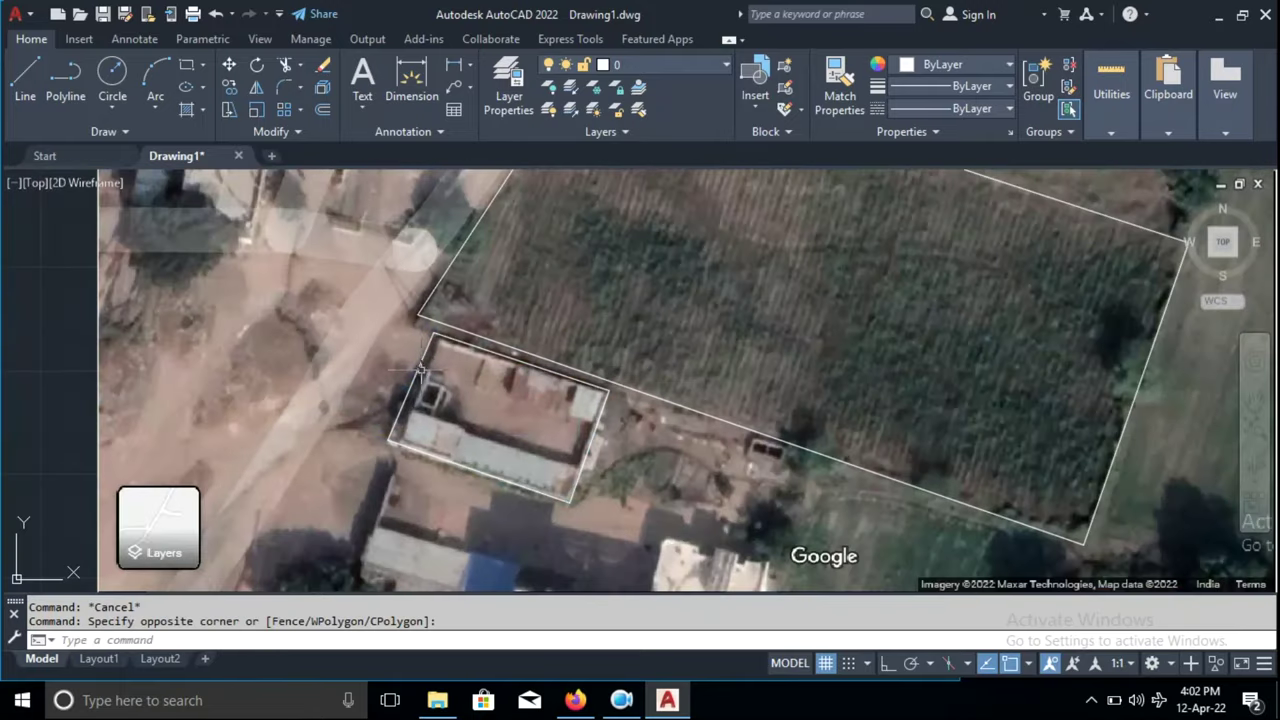
left_click(432, 351)
middle_click_drag(487, 414, 466, 409)
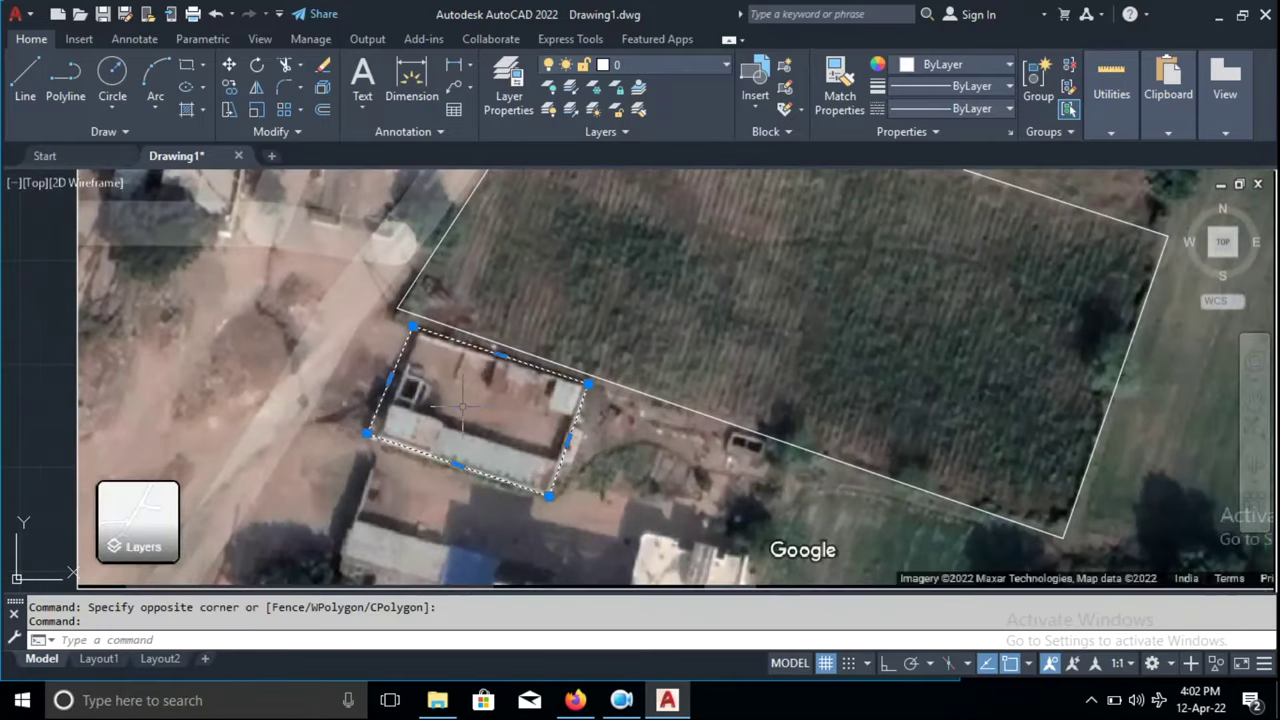
type("LI")
key("Return")
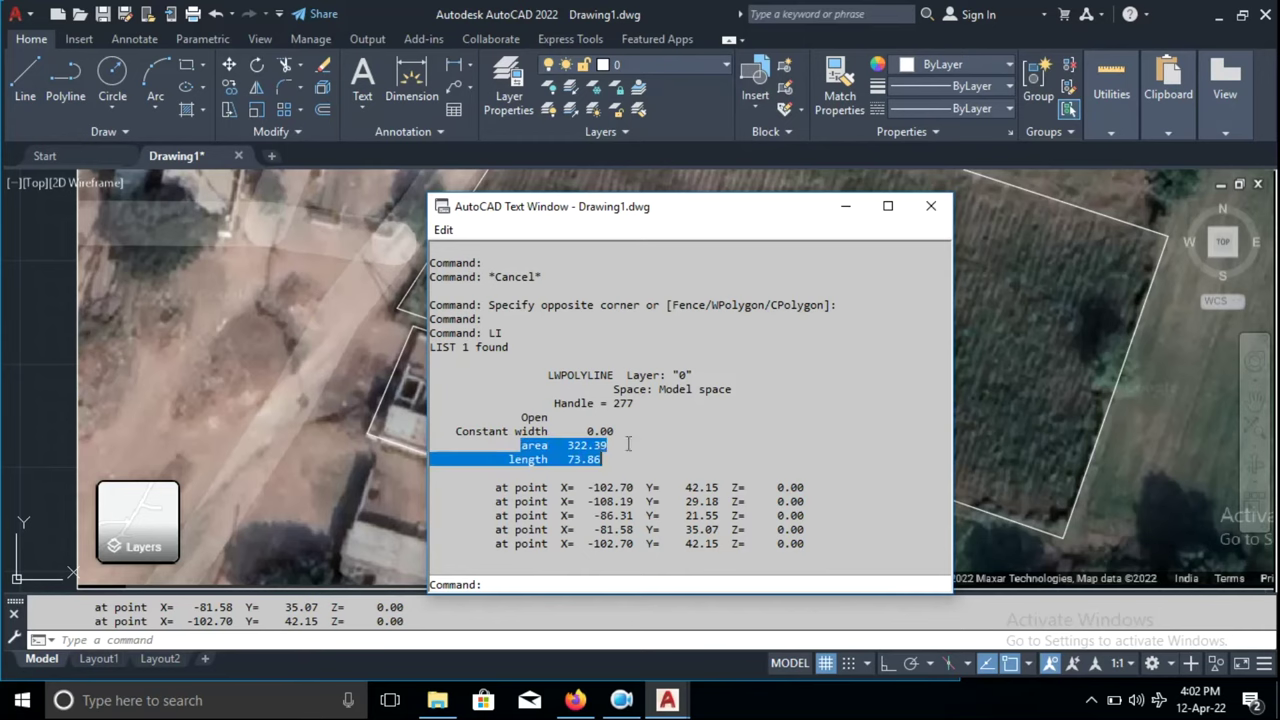
left_click(930, 207)
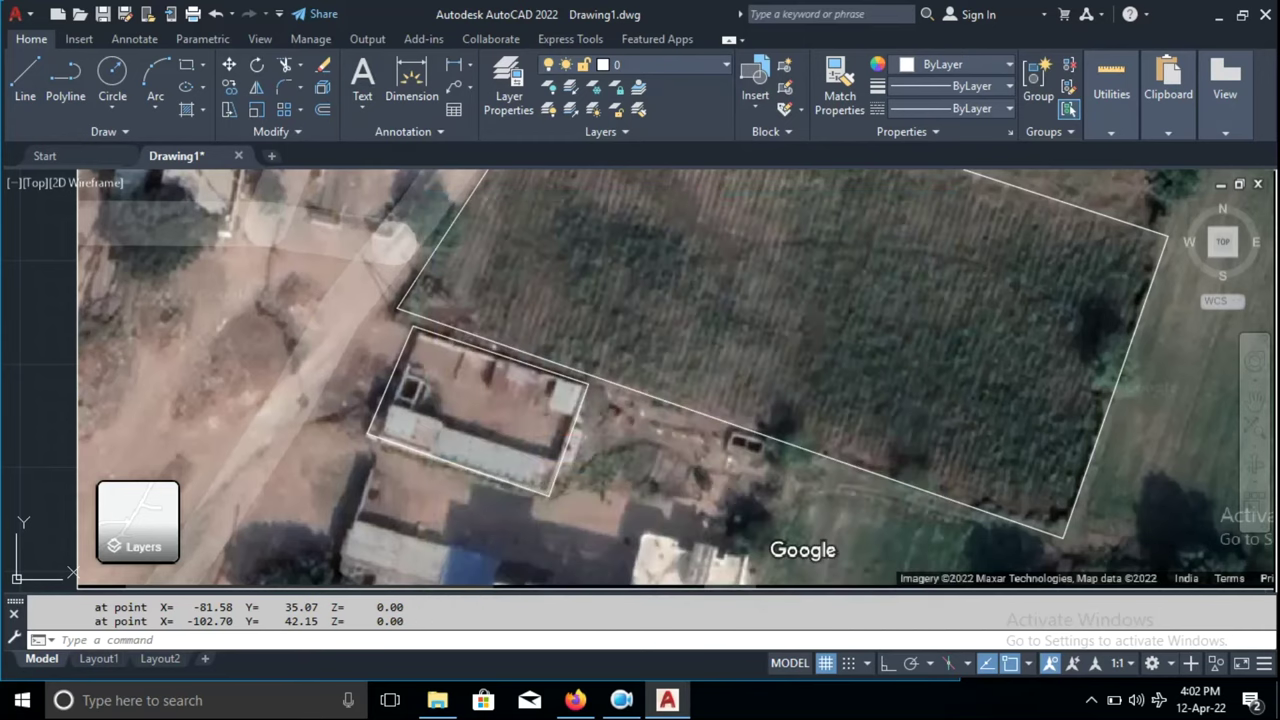
Paste the house's area 322.39 and length 73.86 as a multiline text note over the house
left_click(362, 75)
scroll(448, 400, "up", 4)
left_click(447, 175)
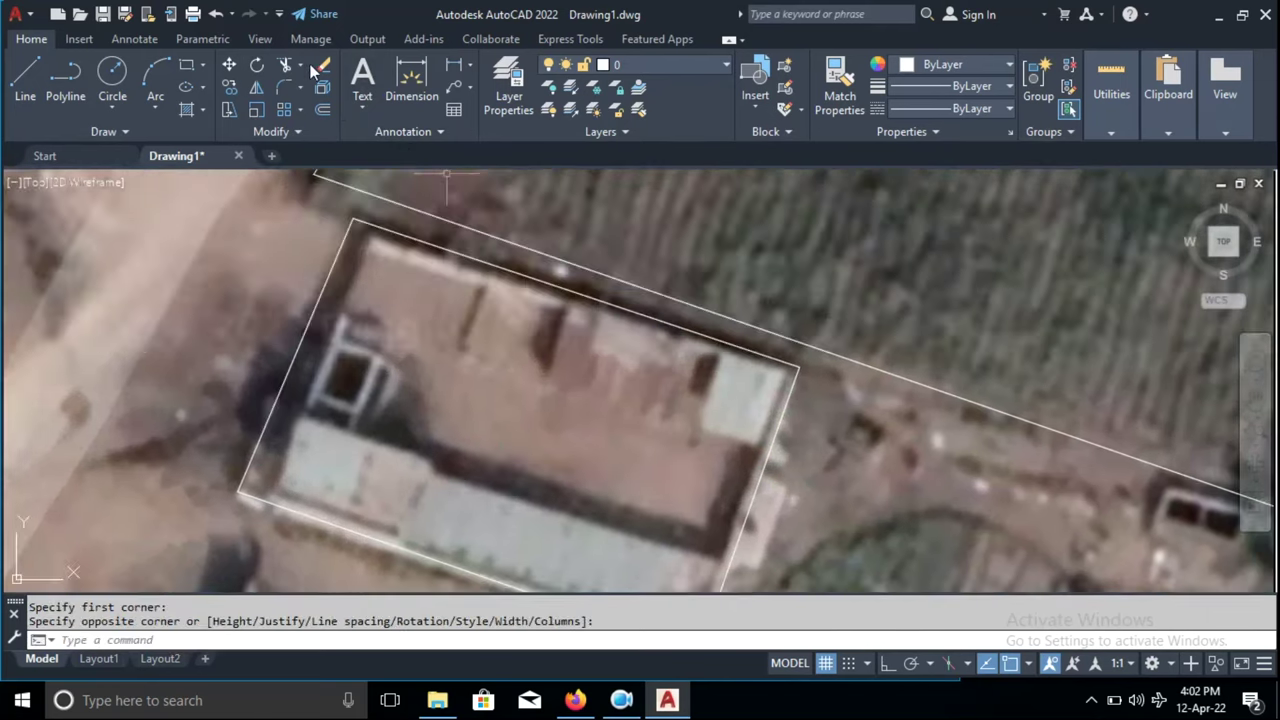
left_click(363, 101)
left_click(406, 365)
left_click(602, 490)
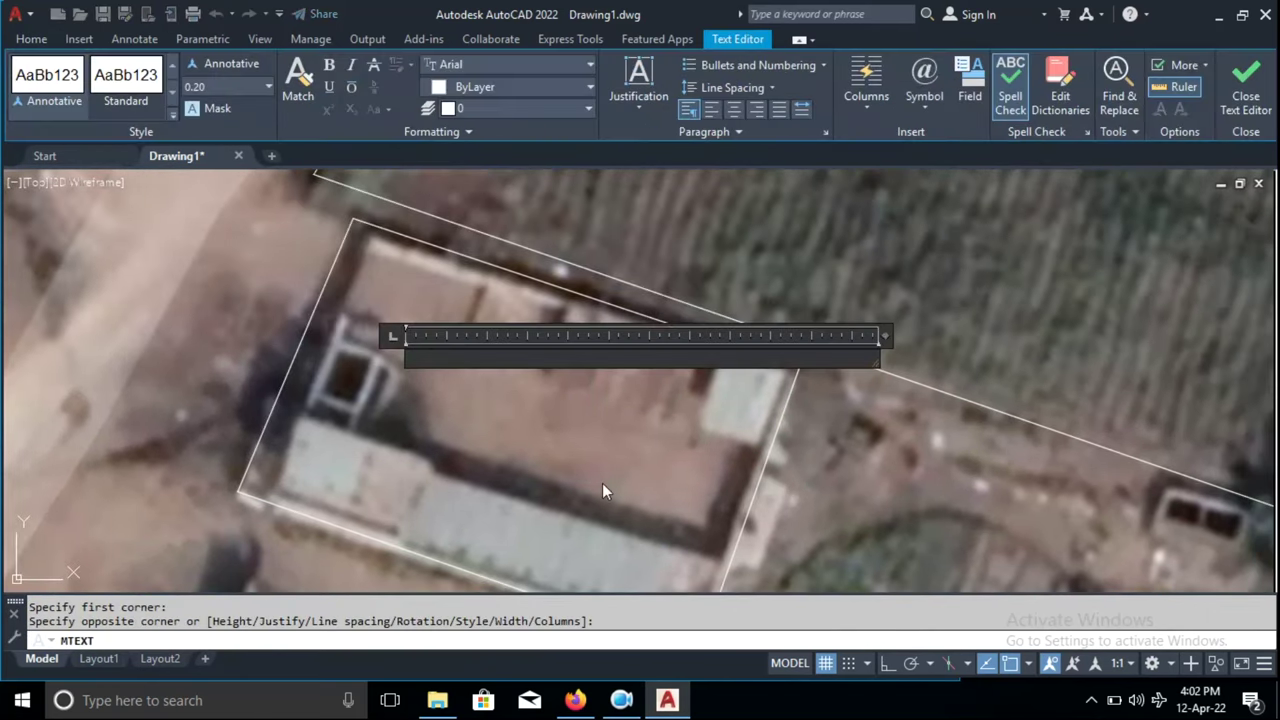
key("ctrl+v")
key("Escape")
scroll(447, 375, "down", 8)
scroll(537, 450, "up", 4)
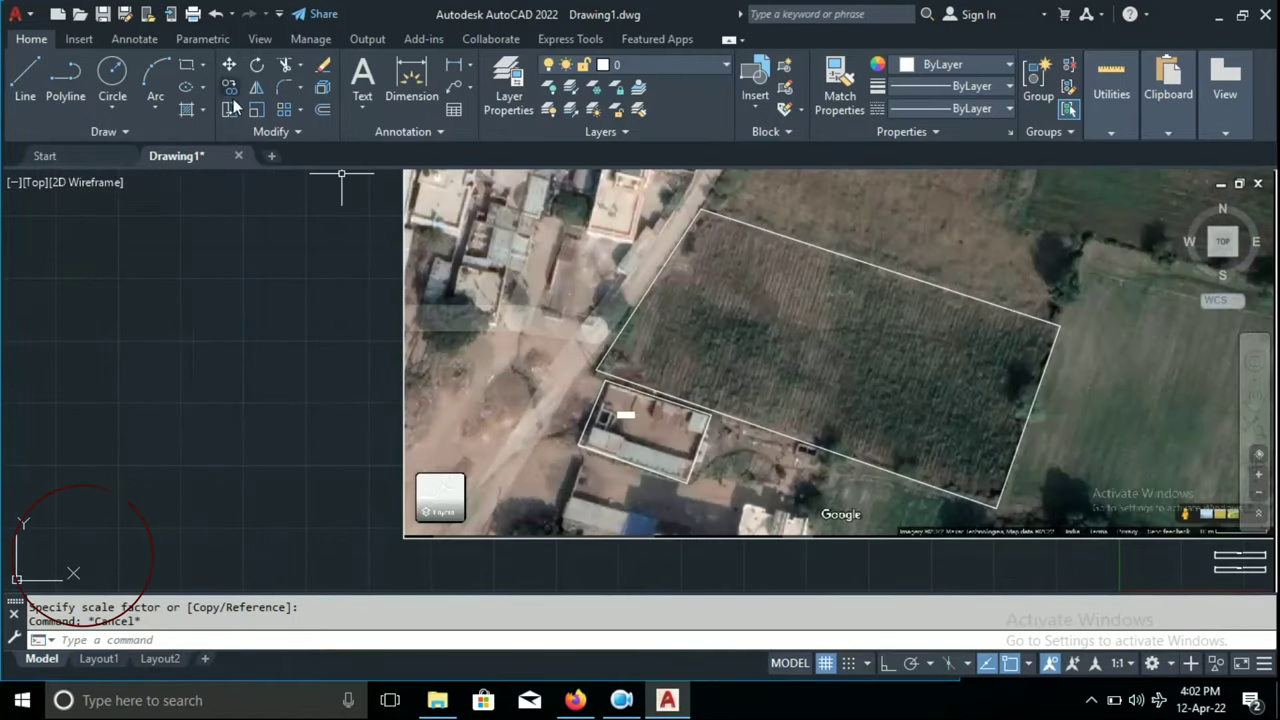
Trace the road's far edge with a new multi-vertex polyline, restarting once after a false start
left_click(76, 88)
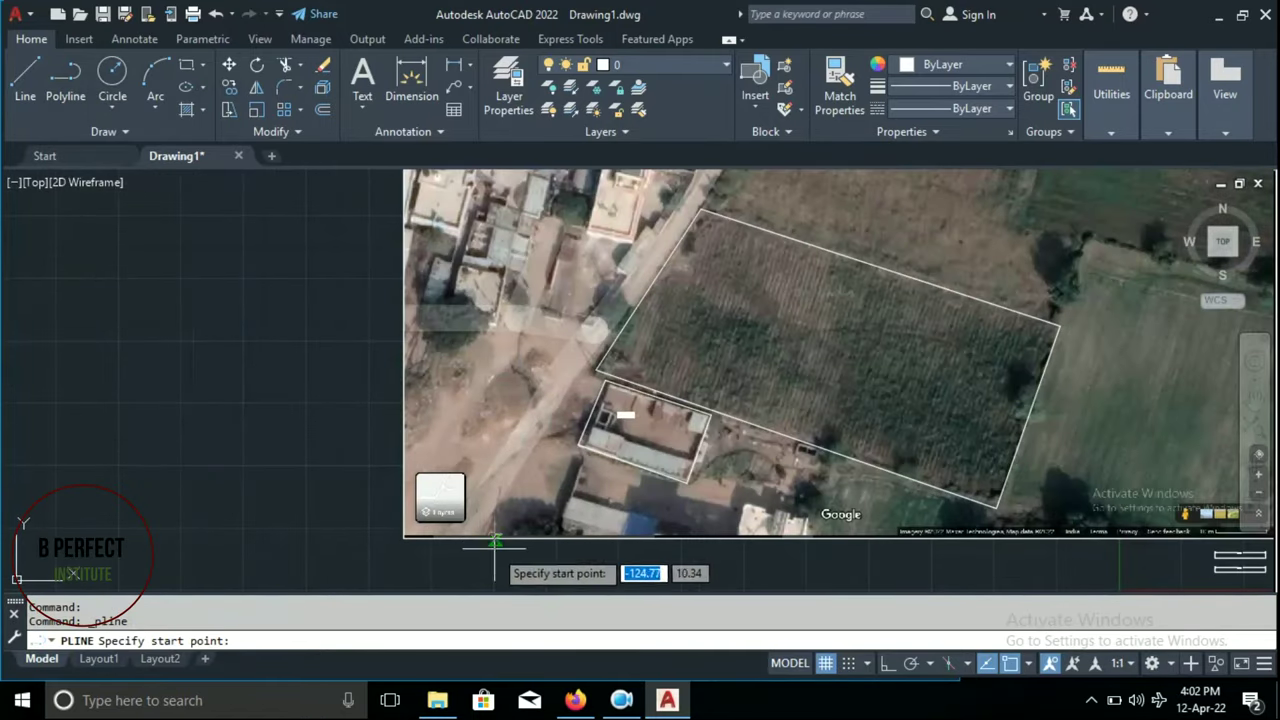
left_click(555, 388)
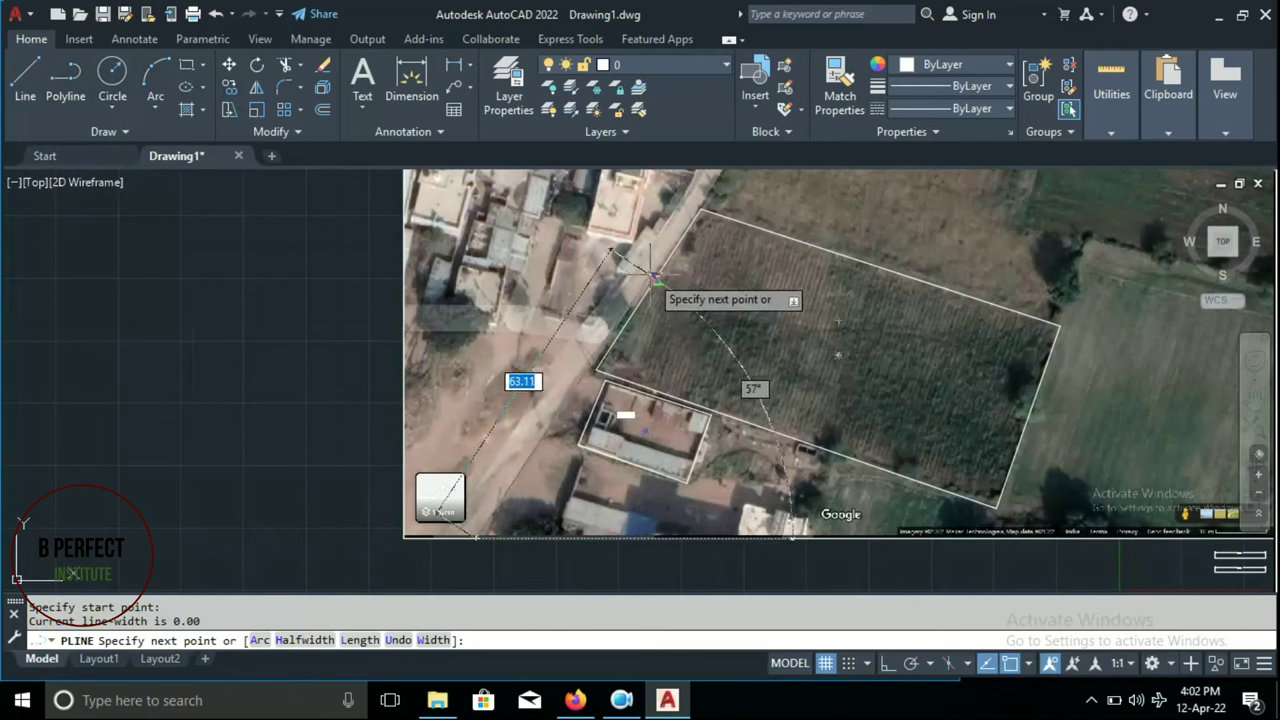
left_click(515, 372)
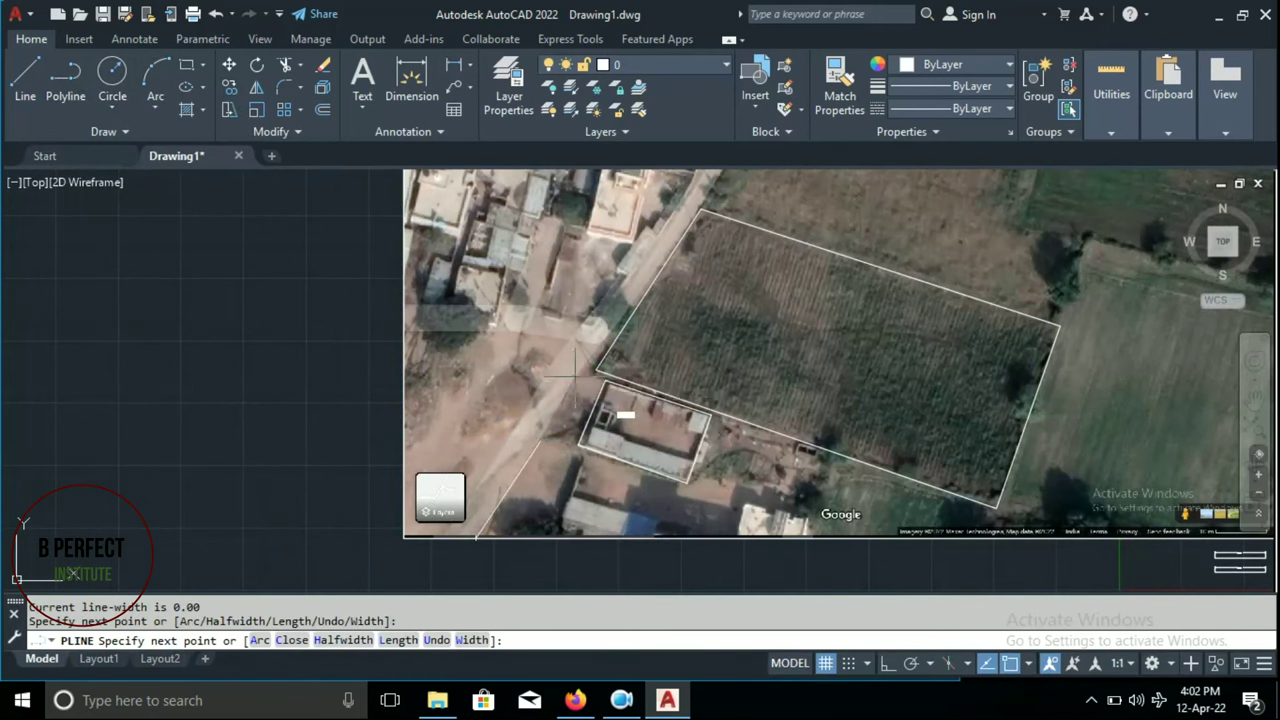
scroll(500, 370, "up", 3)
key("Return")
key("Return")
left_click(405, 350)
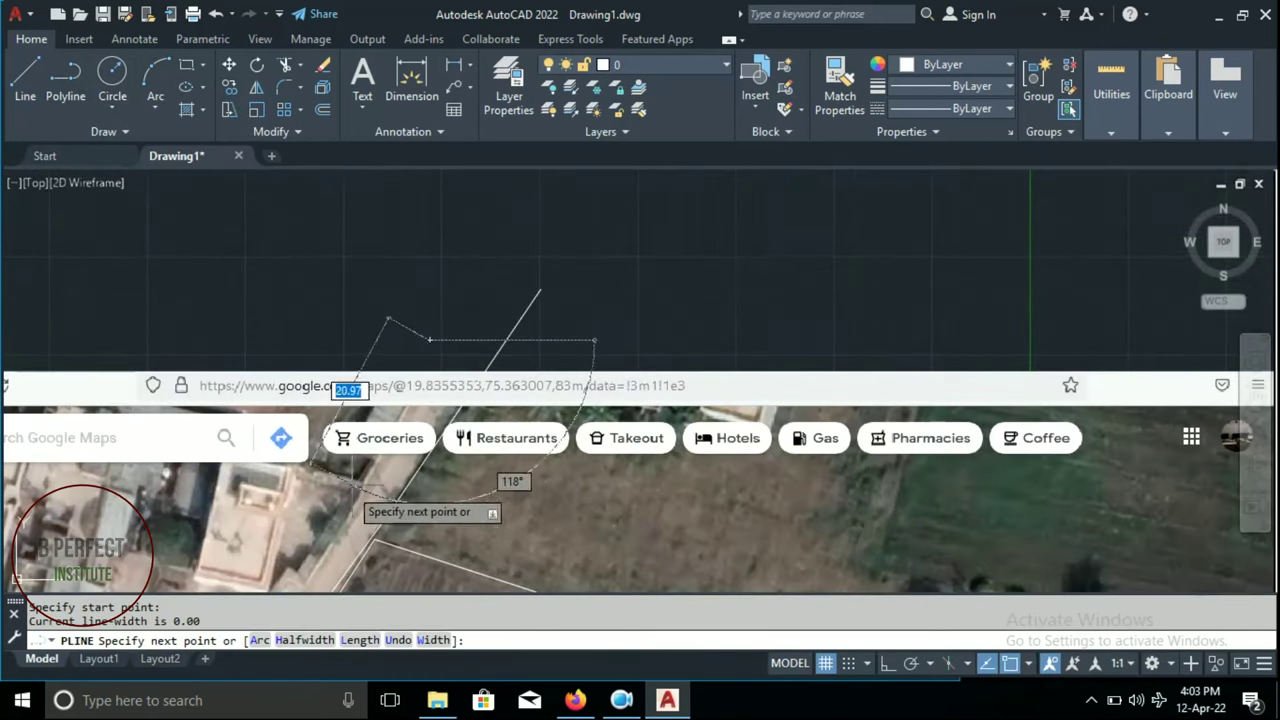
scroll(614, 265, "up", 3)
left_click(628, 262)
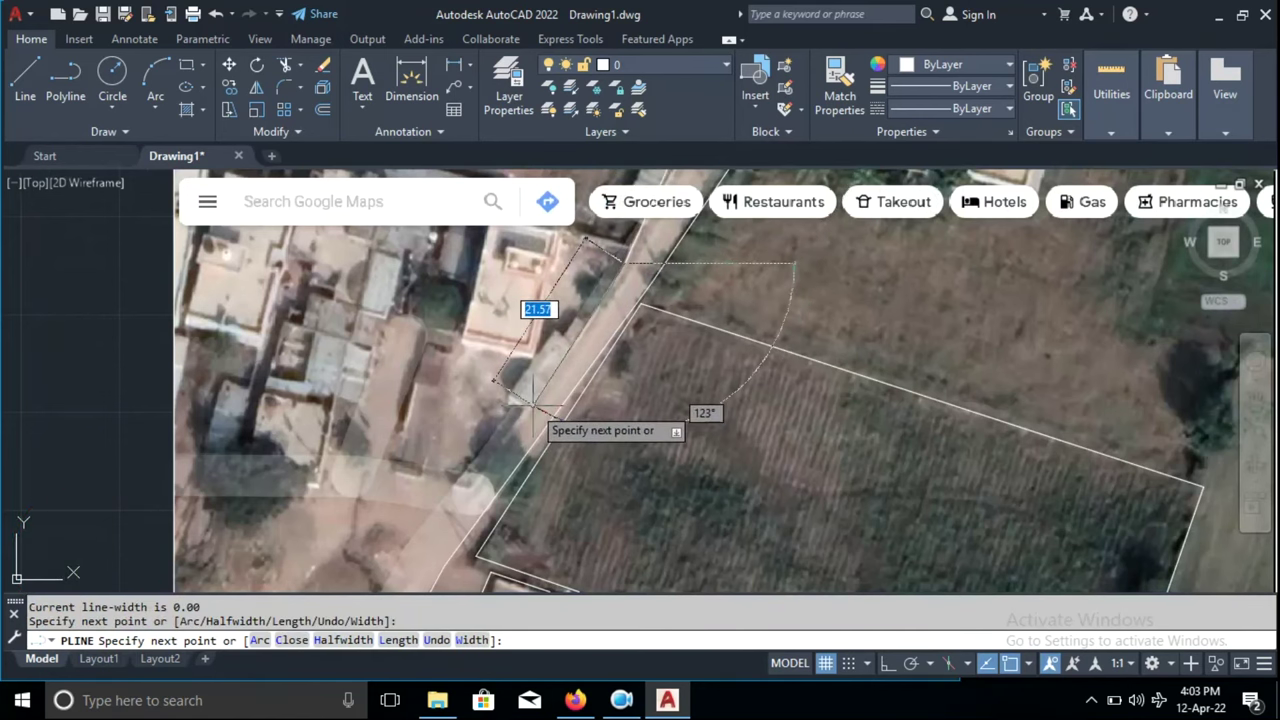
left_click(512, 405)
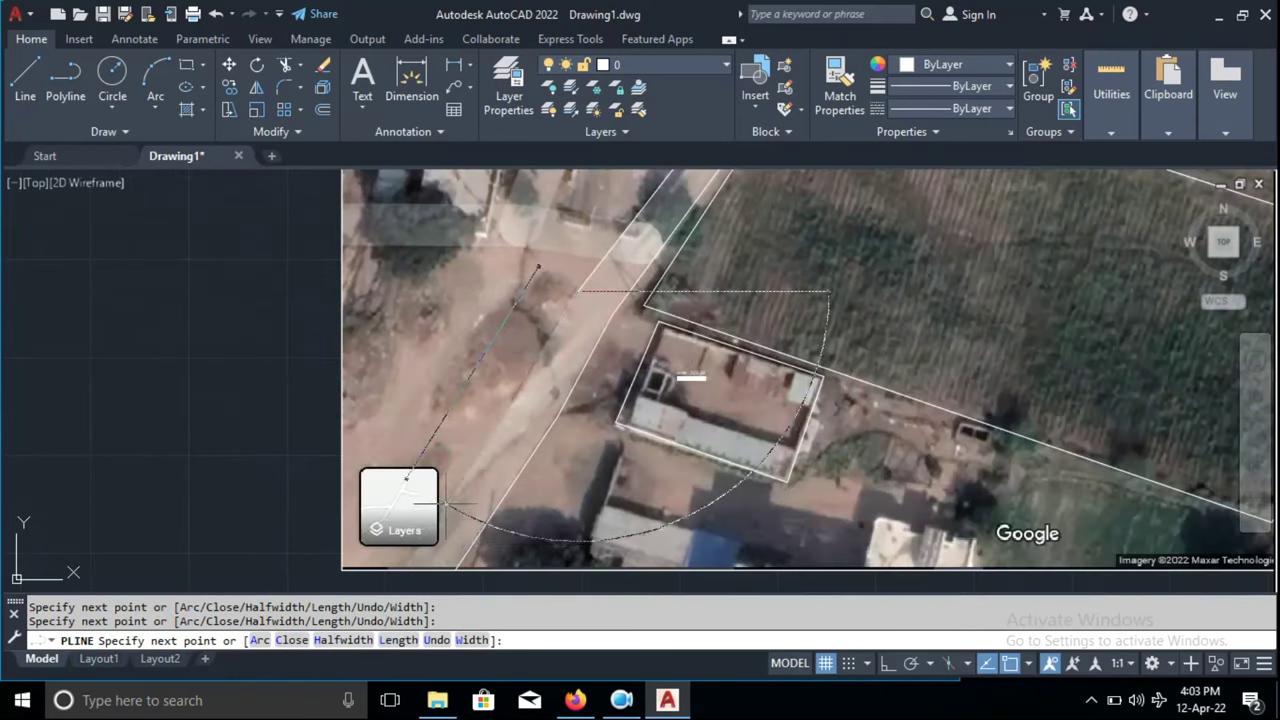
scroll(472, 540, "down", 5)
key("Escape")
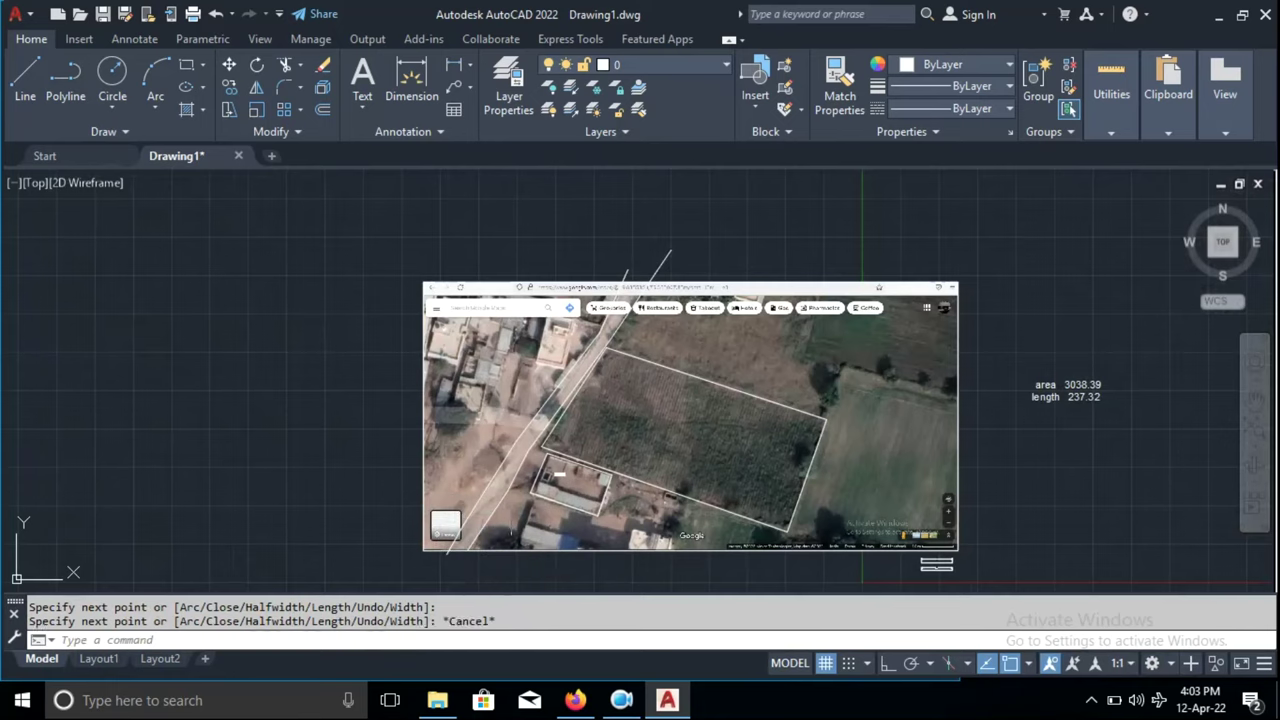
Select the new road edge line and try adjusting its endpoint, then cancel
scroll(500, 460, "up", 3)
scroll(520, 400, "up", 1)
scroll(530, 377, "down", 4)
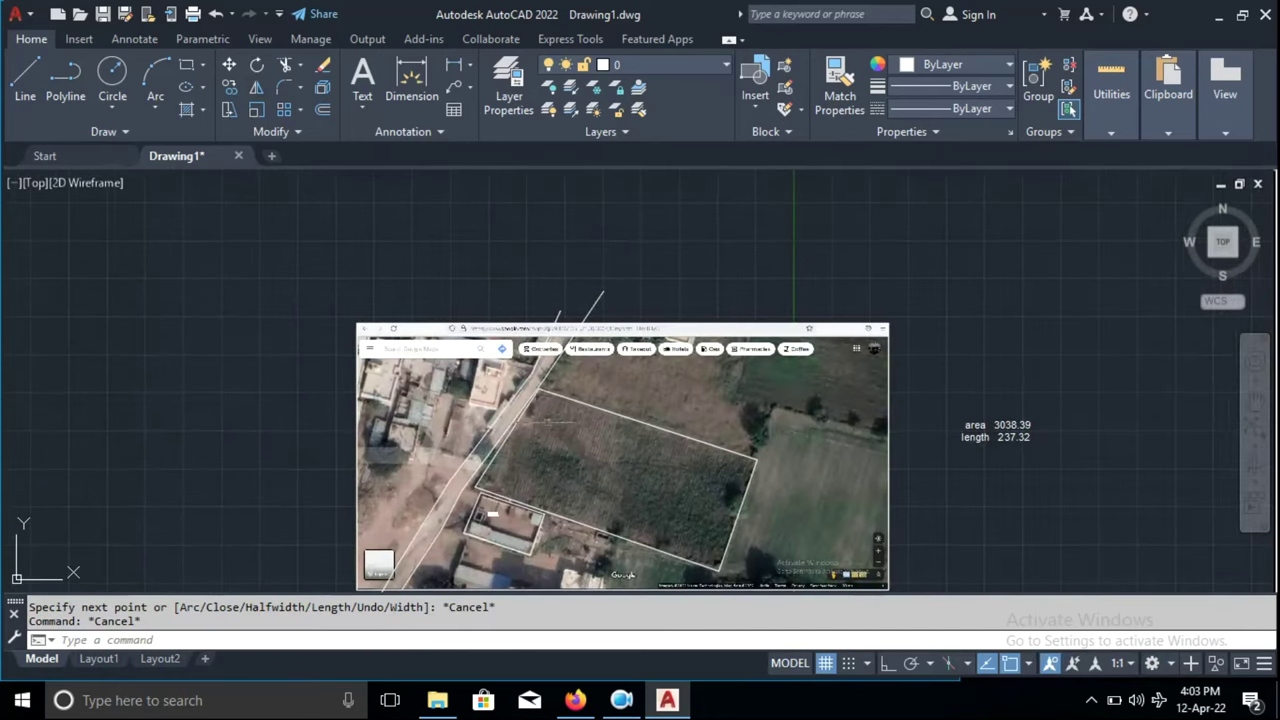
scroll(520, 420, "up", 3)
scroll(510, 450, "down", 3)
scroll(505, 478, "up", 2)
scroll(510, 450, "up", 5)
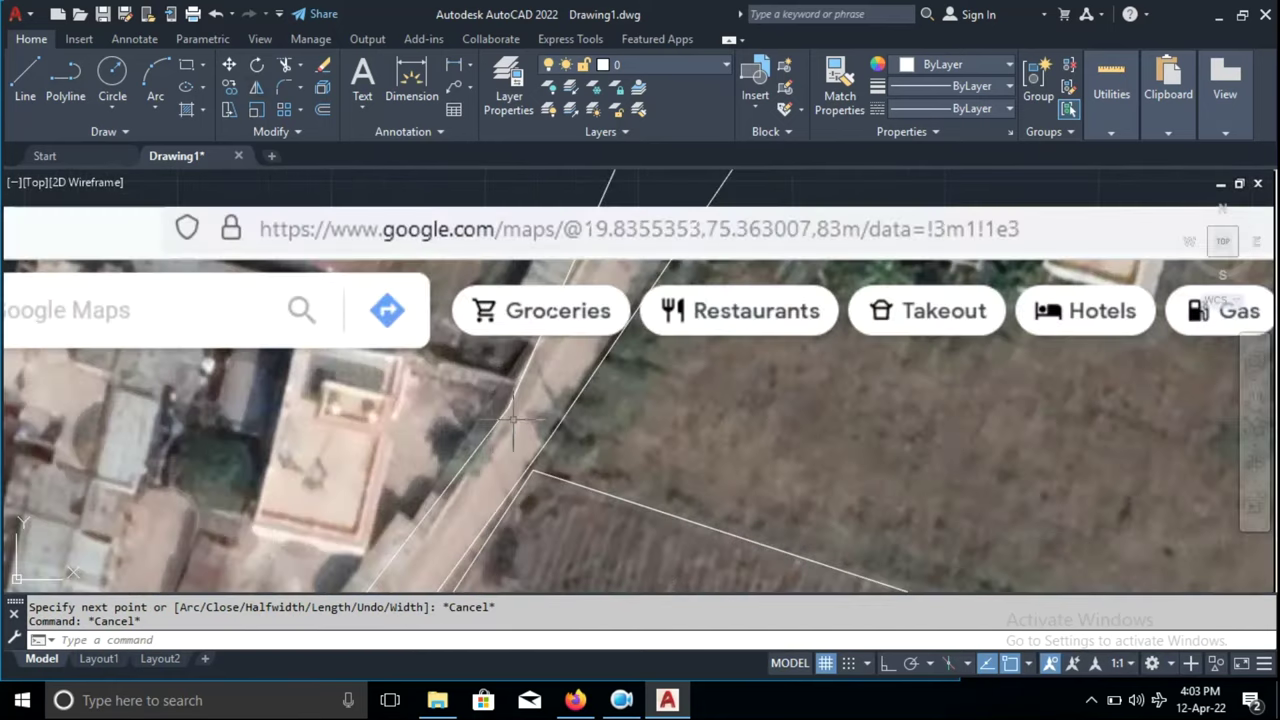
left_click(510, 400)
scroll(508, 408, "up", 2)
left_click(507, 412)
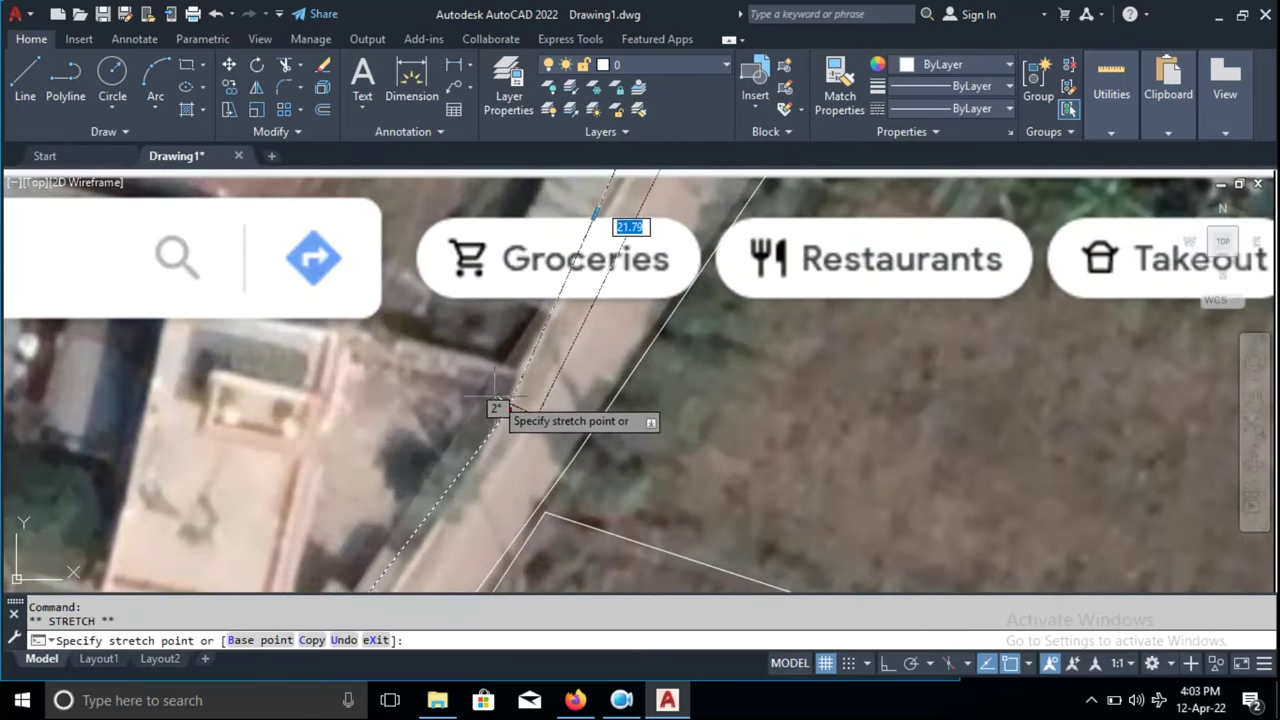
scroll(515, 310, "down", 3)
scroll(515, 305, "down", 2)
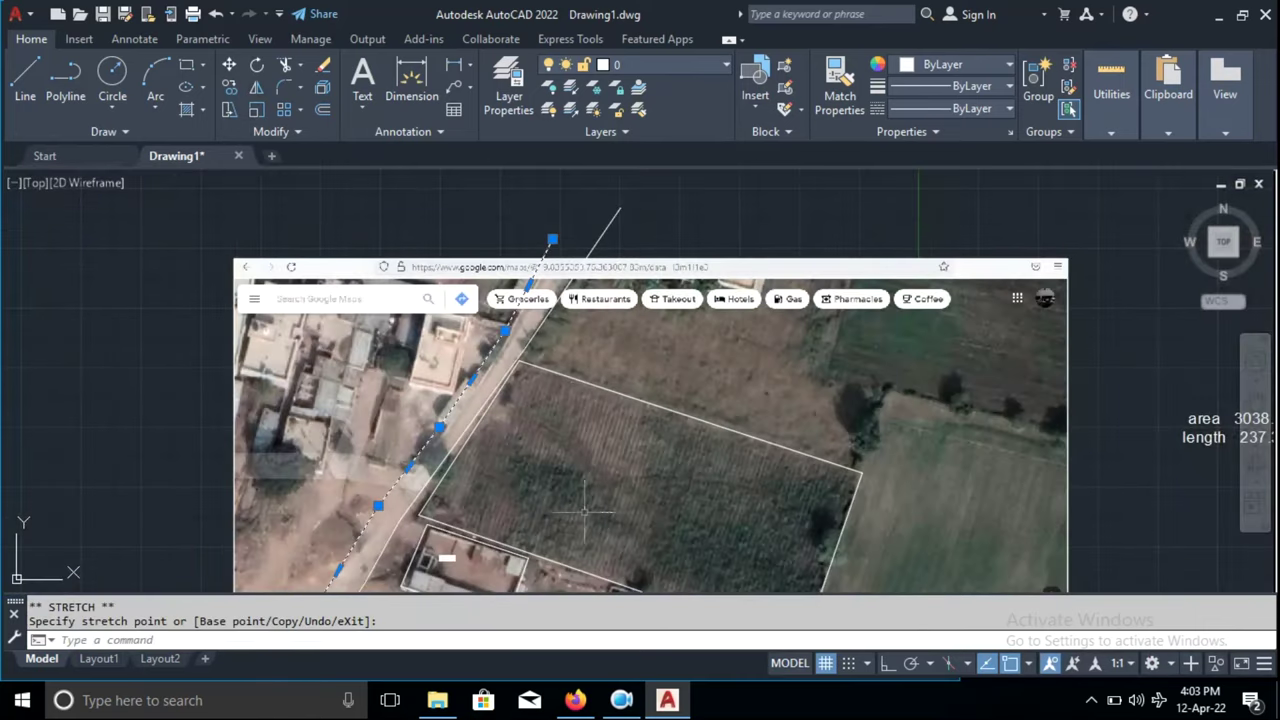
key("Escape")
key("Escape")
Window-select the satellite image and MOVE it left, clear of the traced lines
mouse_move(707, 514)
middle_mouse_down()
mouse_move(769, 399)
mouse_move(891, 334)
mouse_move(631, 341)
middle_mouse_up()
scroll(423, 297, "up", 4)
scroll(423, 297, "down", 4)
scroll(517, 235, "down", 2)
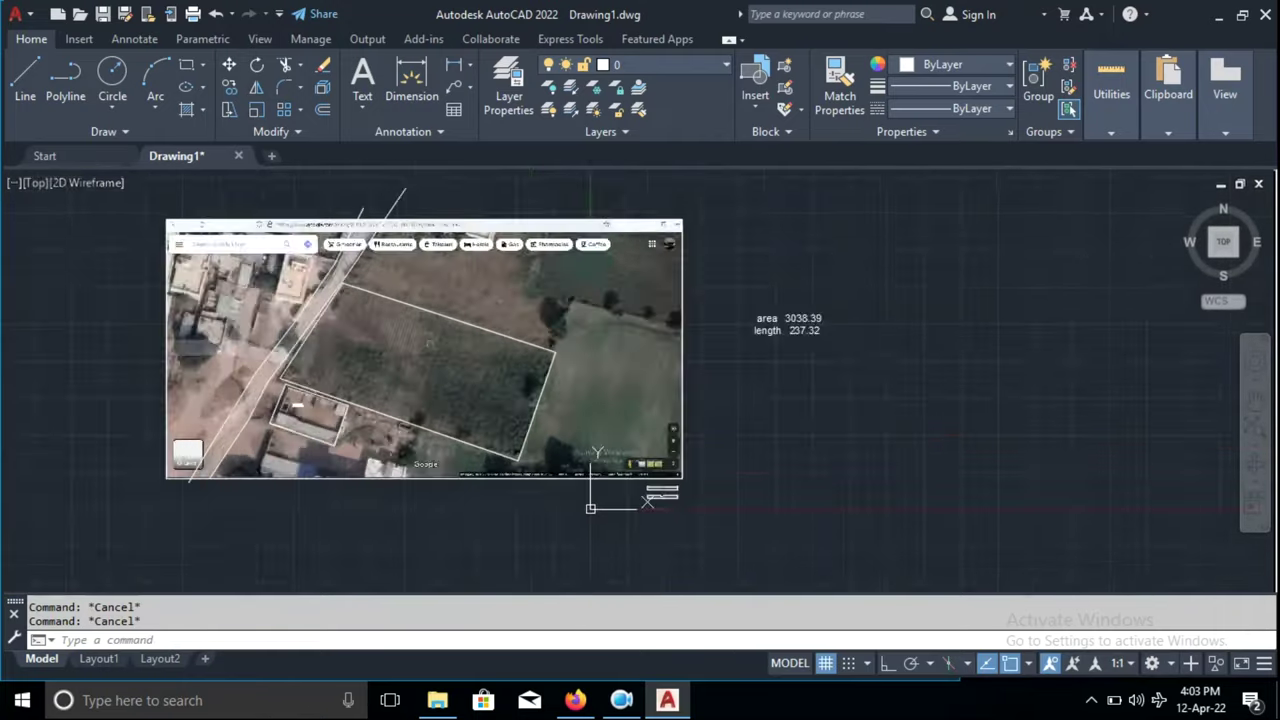
scroll(568, 316, "down", 3)
left_click(625, 335)
left_click(607, 387)
middle_click_drag(607, 387, 735, 377)
type("m")
key("Return")
left_click(758, 398)
left_click(486, 389)
key("Escape")
scroll(619, 311, "up", 5)
Crossing-select over the plot outline and bring the area and length note into view
left_click(694, 263)
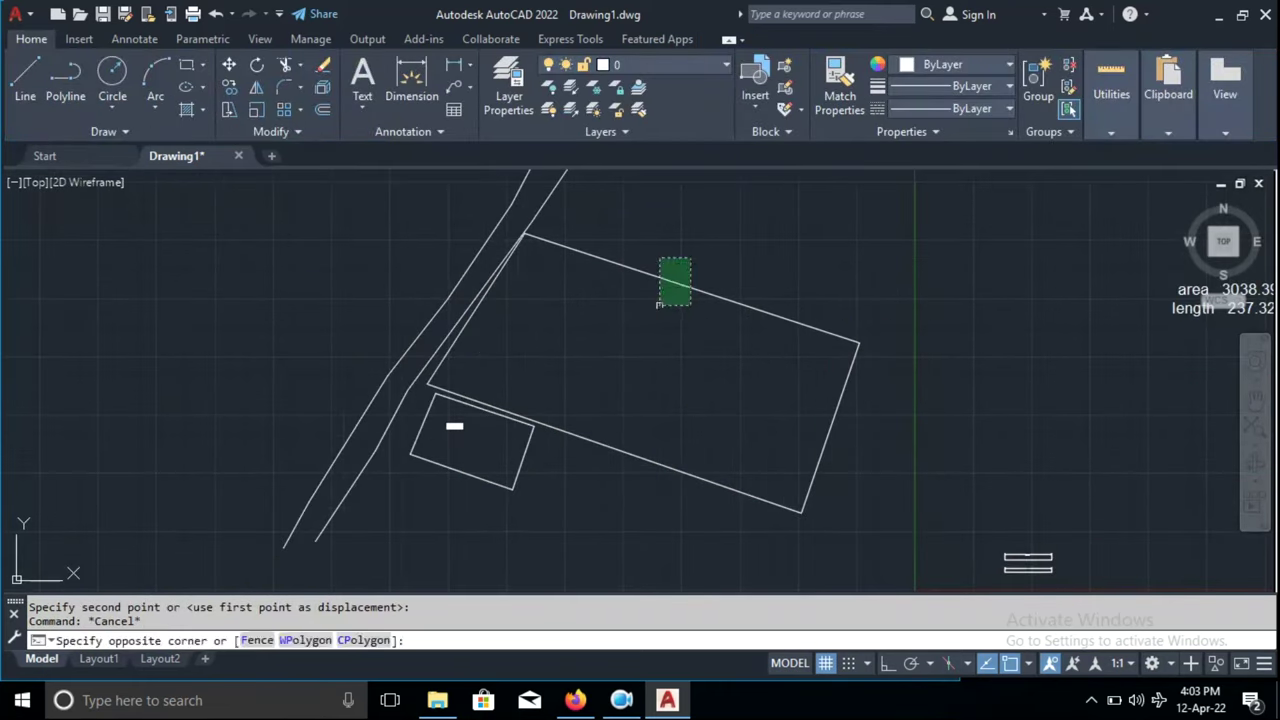
left_click(627, 337)
middle_click_drag(1058, 550, 988, 430)
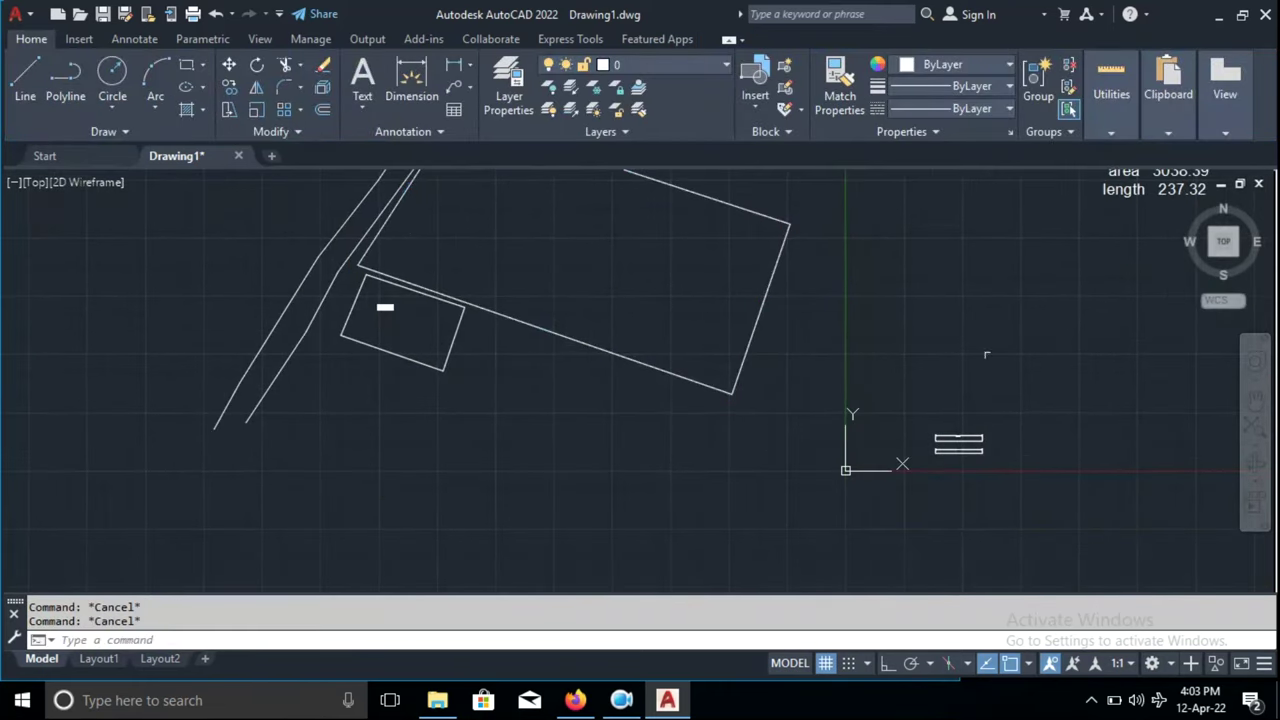
scroll(857, 251, "up", 2)
scroll(857, 251, "down", 6)
Move the area 3038.39 and length 237.32 text inside the plot outline
left_click(945, 272)
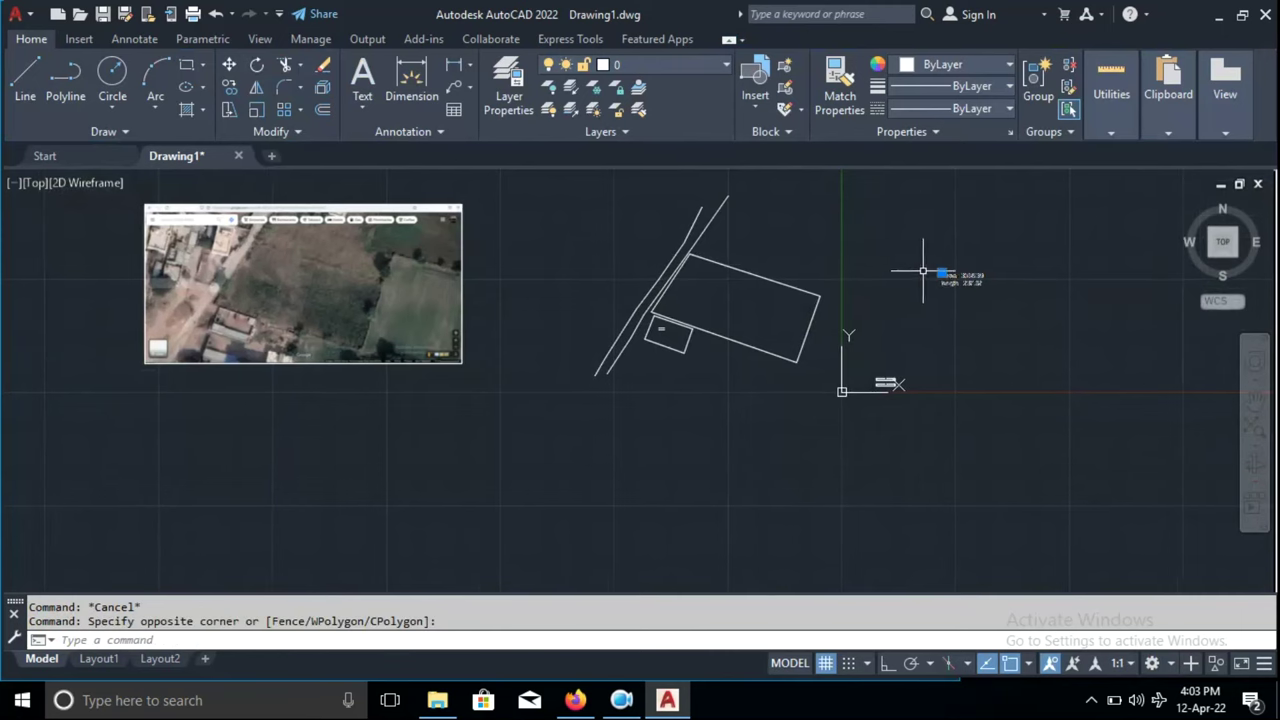
left_click(922, 271)
type("m")
key("Return")
left_click(950, 285)
scroll(729, 286, "up", 3)
left_click(780, 288)
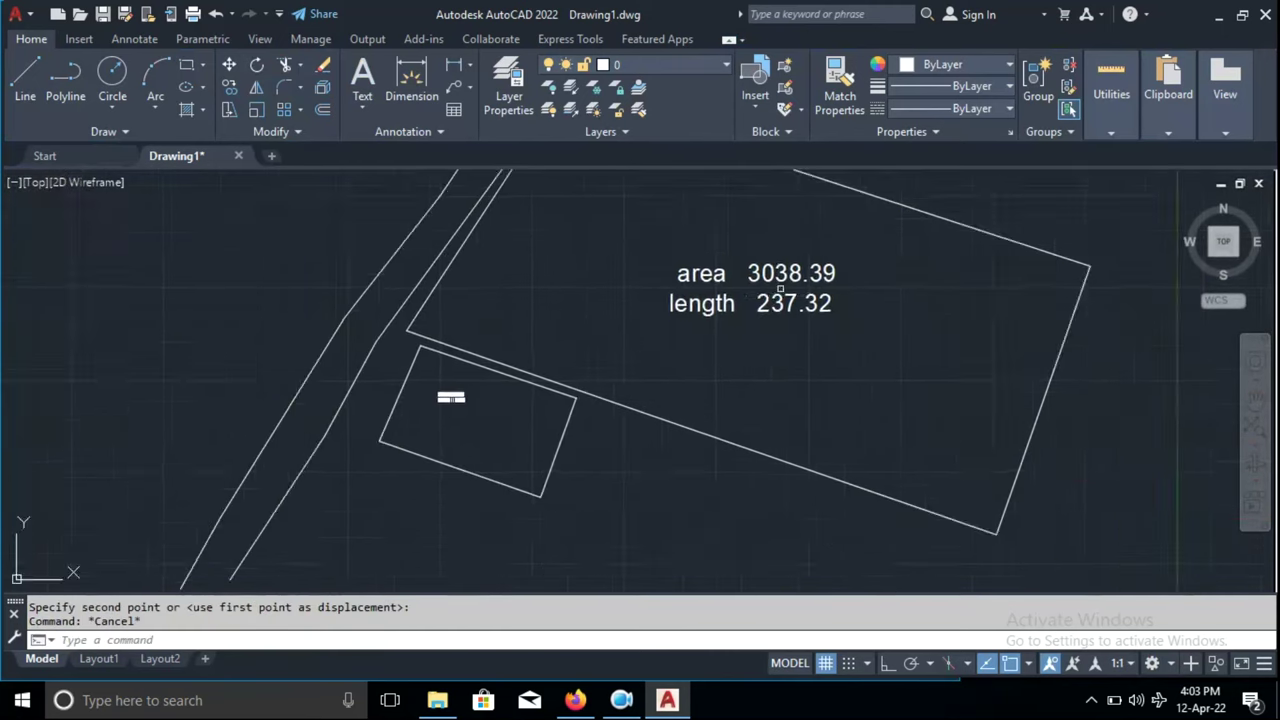
key("Escape")
middle_click_drag(780, 288, 701, 355)
left_click(795, 284)
left_click(737, 277)
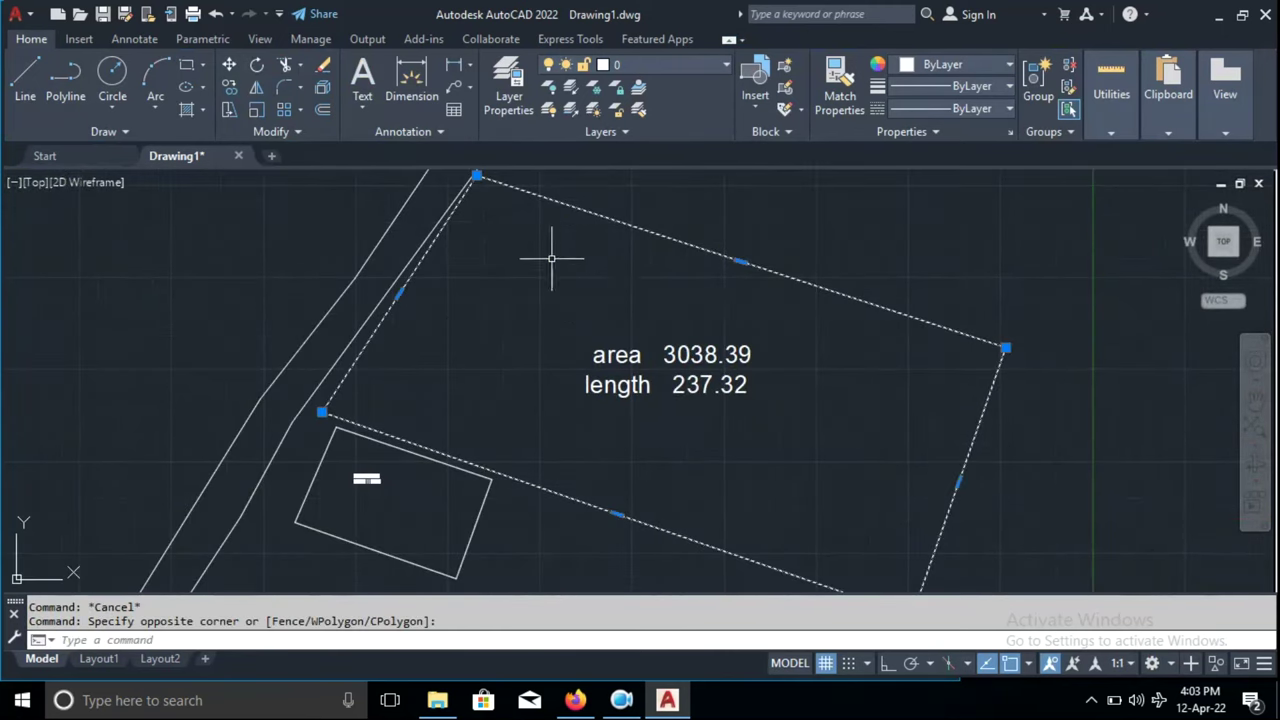
scroll(675, 258, "down", 2)
scroll(705, 278, "up", 2)
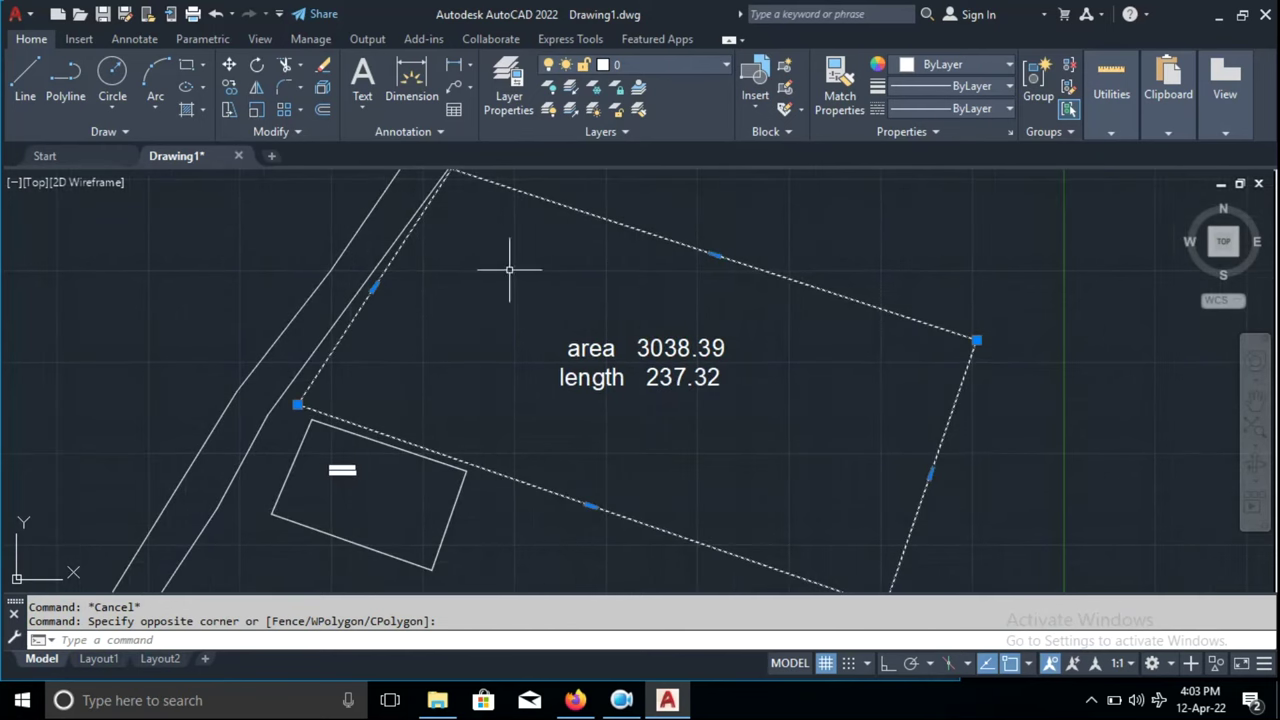
scroll(638, 305, "up", 3)
key("Escape")
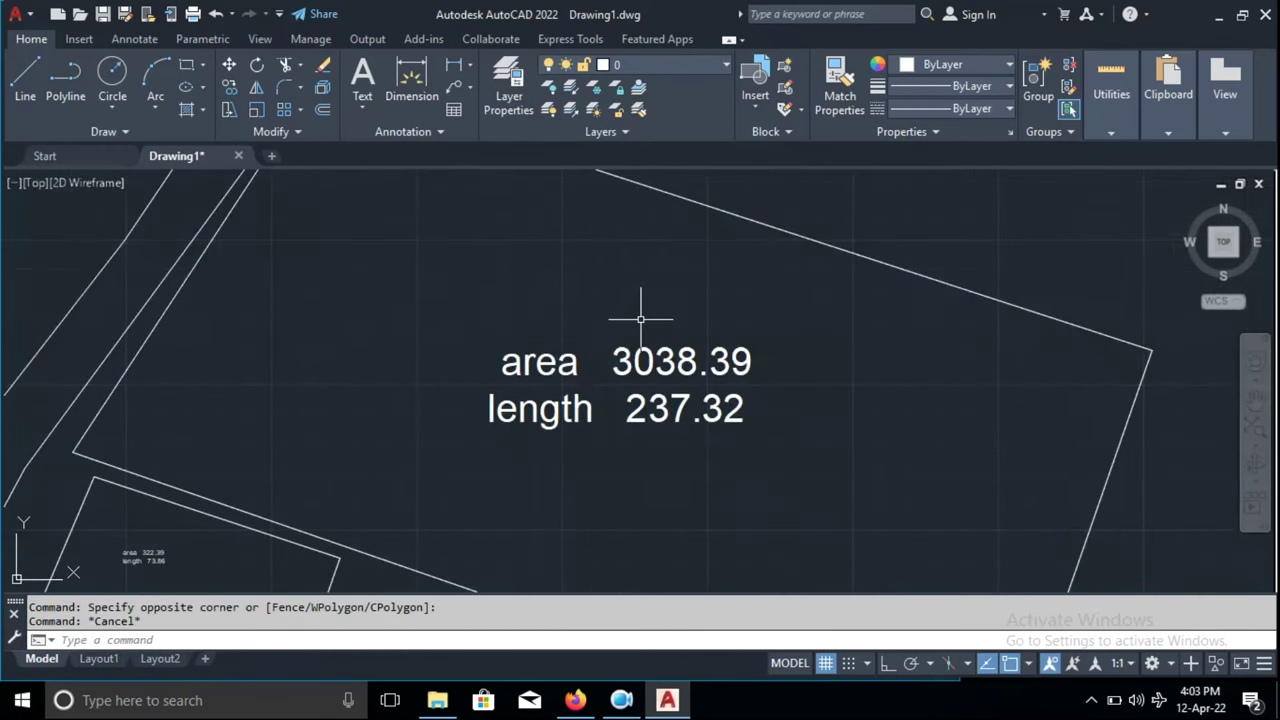
scroll(653, 311, "down", 3)
scroll(653, 311, "down", 2)
scroll(540, 370, "up", 4)
scroll(343, 306, "up", 2)
middle_click_drag(328, 332, 373, 410)
scroll(373, 400, "up", 3)
scroll(443, 363, "up", 2)
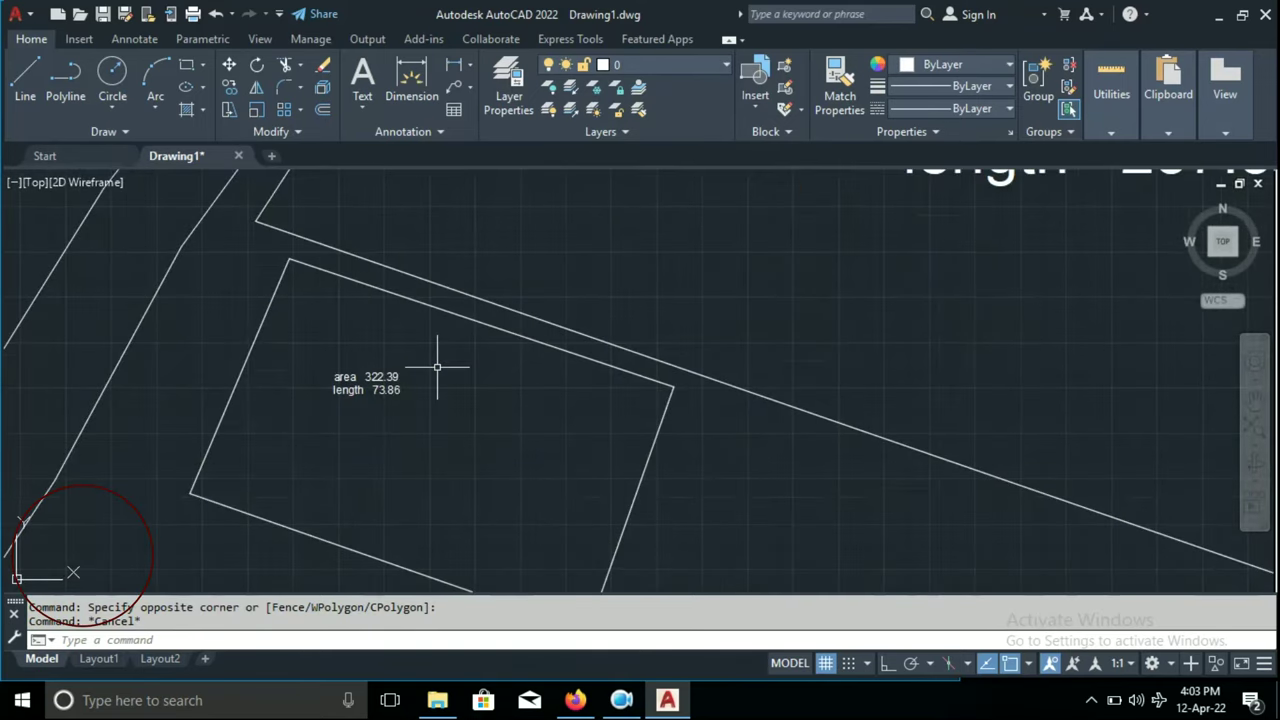
scroll(465, 363, "down", 3)
scroll(400, 360, "down", 4)
mouse_move(163, 303)
middle_mouse_down()
mouse_move(676, 320)
mouse_move(526, 320)
middle_mouse_up()
middle_click_drag(891, 380, 451, 380)
scroll(451, 380, "up", 4)
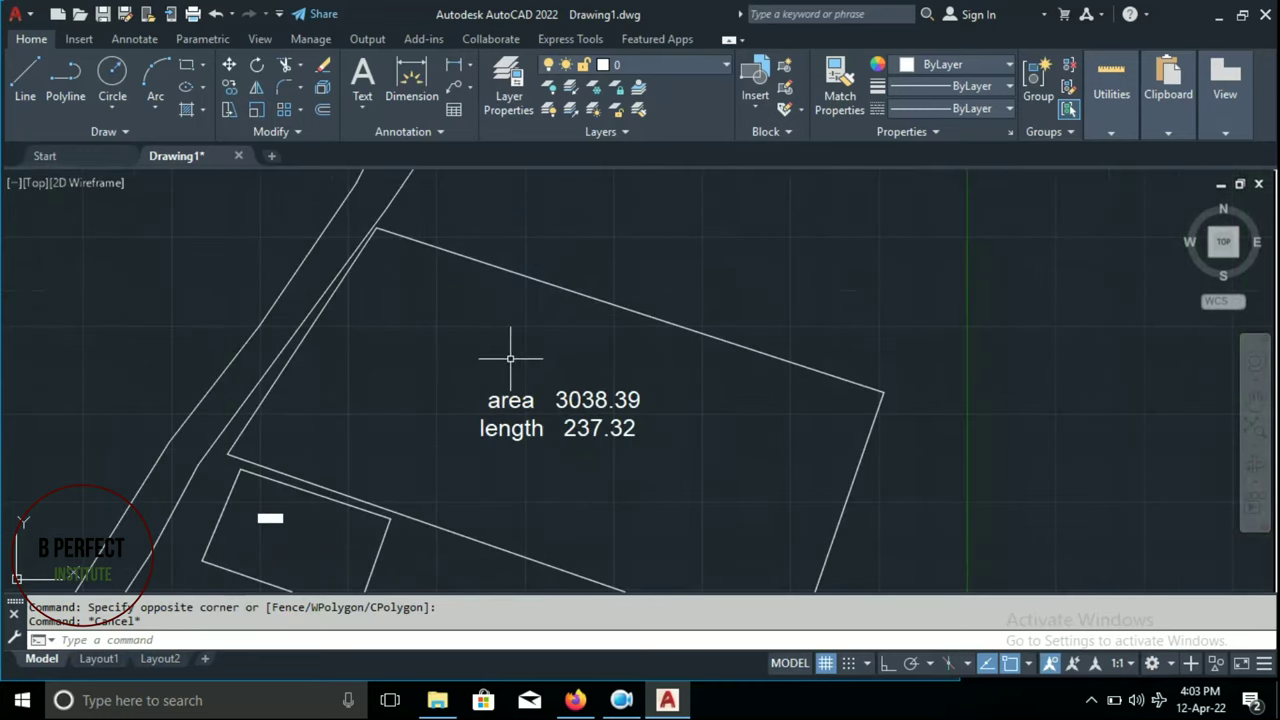
scroll(473, 352, "down", 2)
scroll(473, 352, "down", 2)
scroll(110, 380, "up", 2)
mouse_move(110, 409)
middle_mouse_down()
mouse_move(514, 409)
mouse_move(268, 412)
middle_mouse_up()
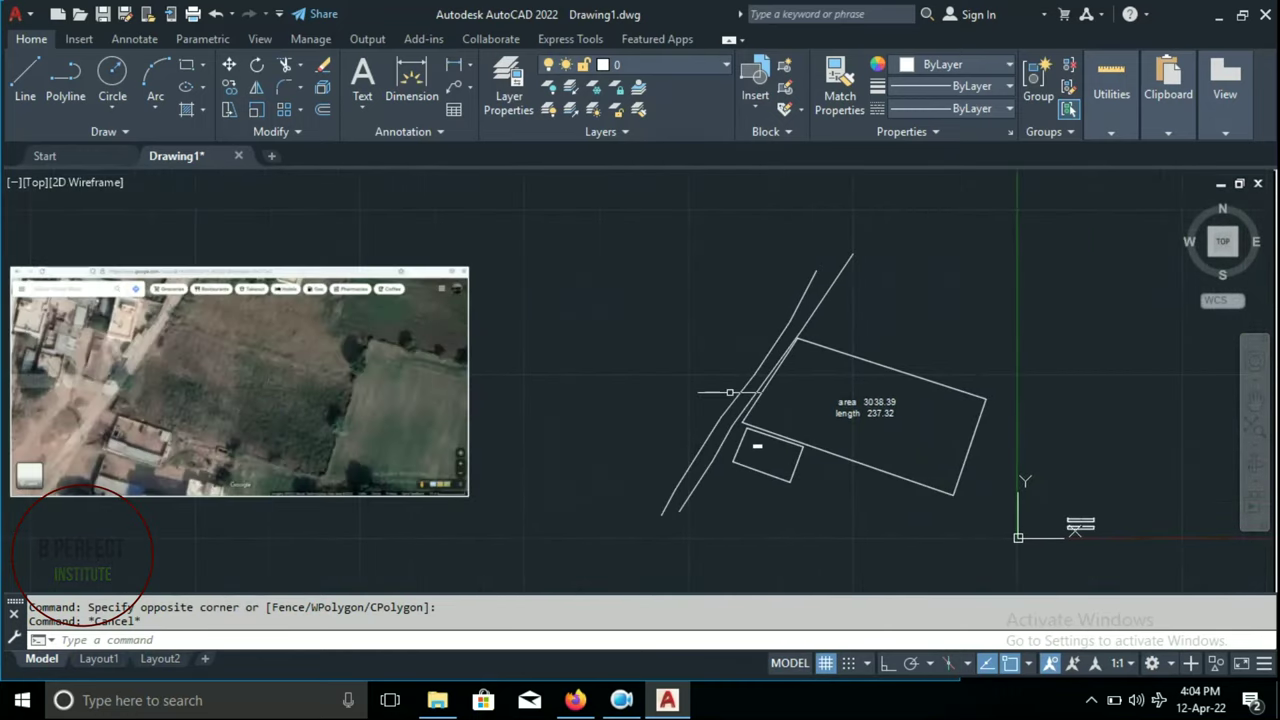
scroll(700, 392, "up", 2)
middle_click_drag(957, 380, 657, 380)
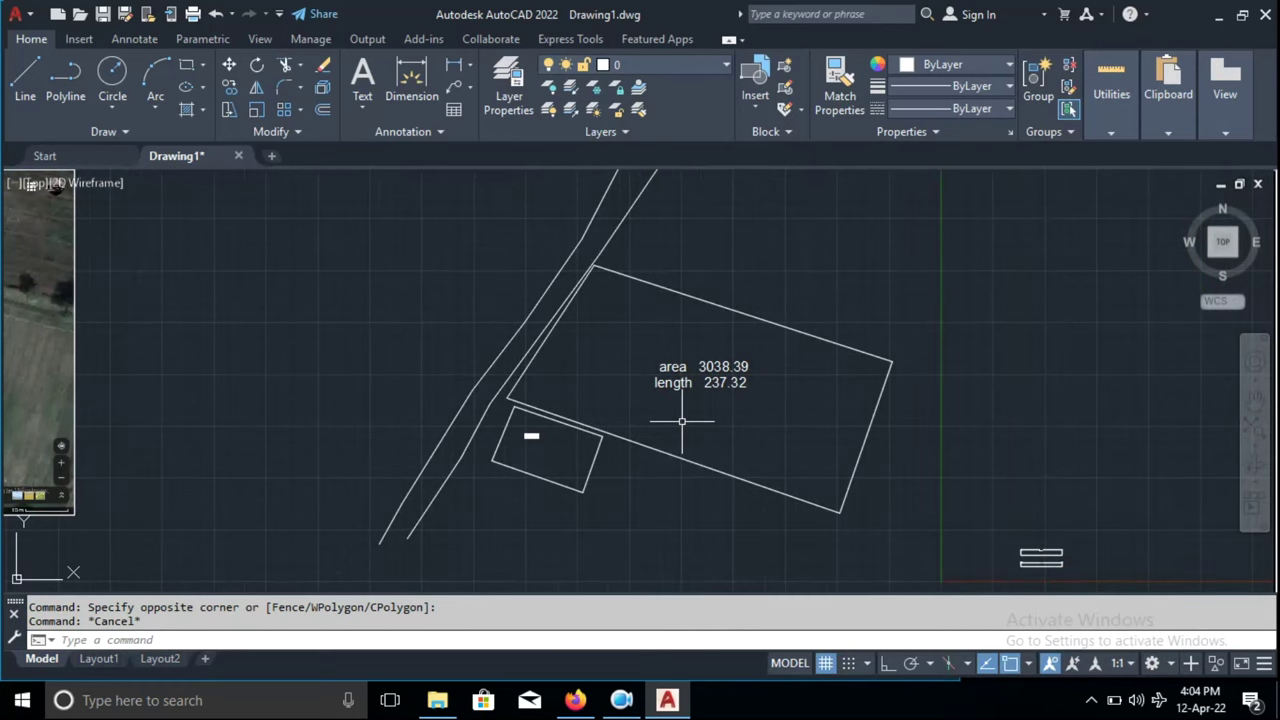
scroll(821, 401, "down", 2)
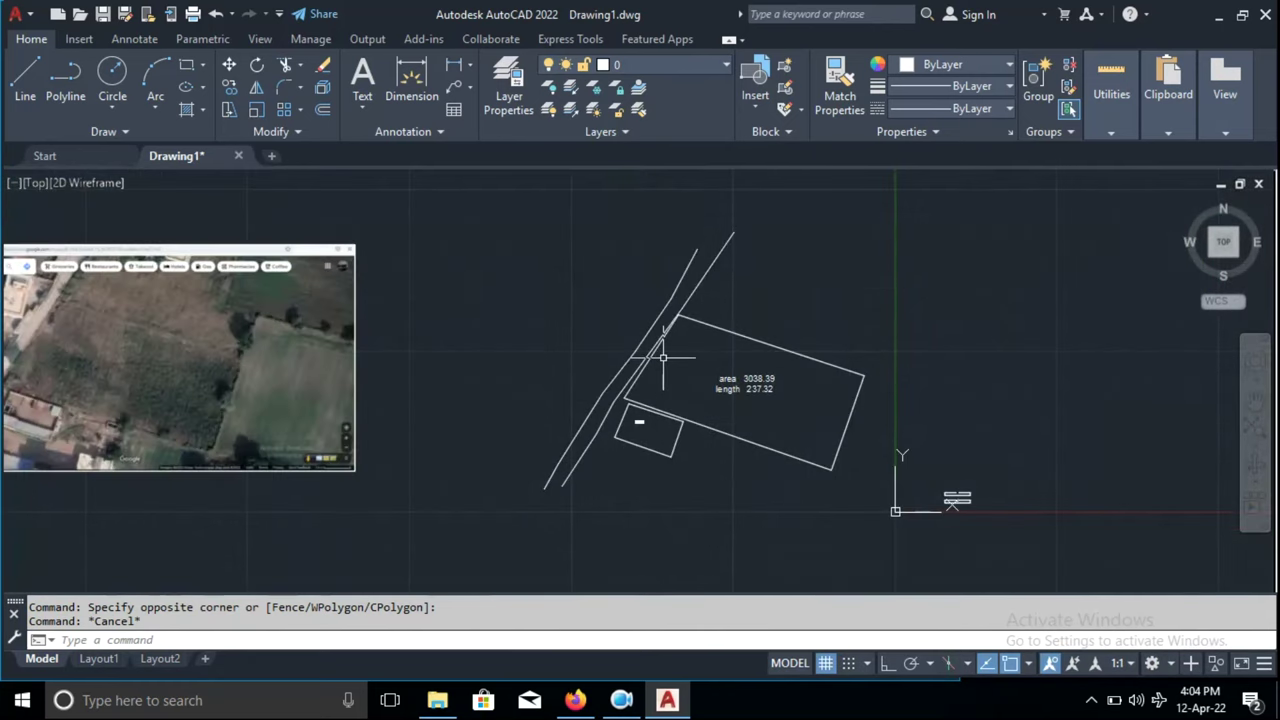
scroll(663, 357, "up", 2)
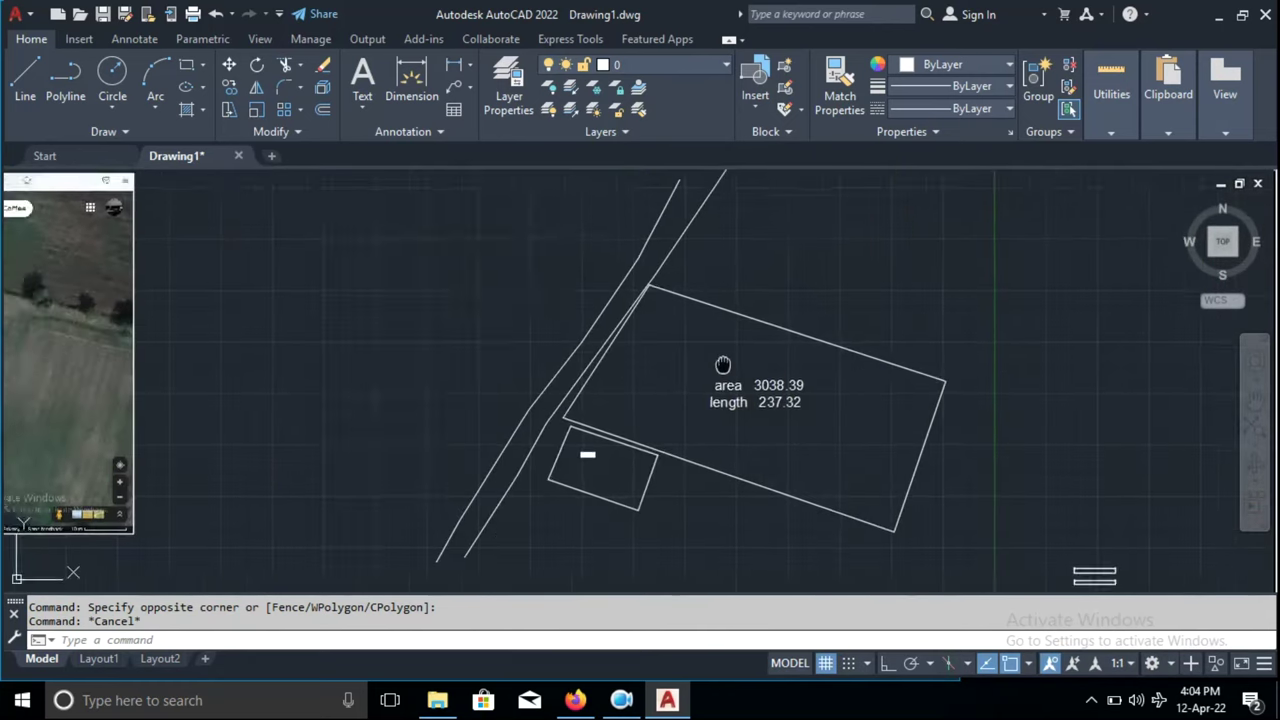
middle_click_drag(720, 366, 612, 375)
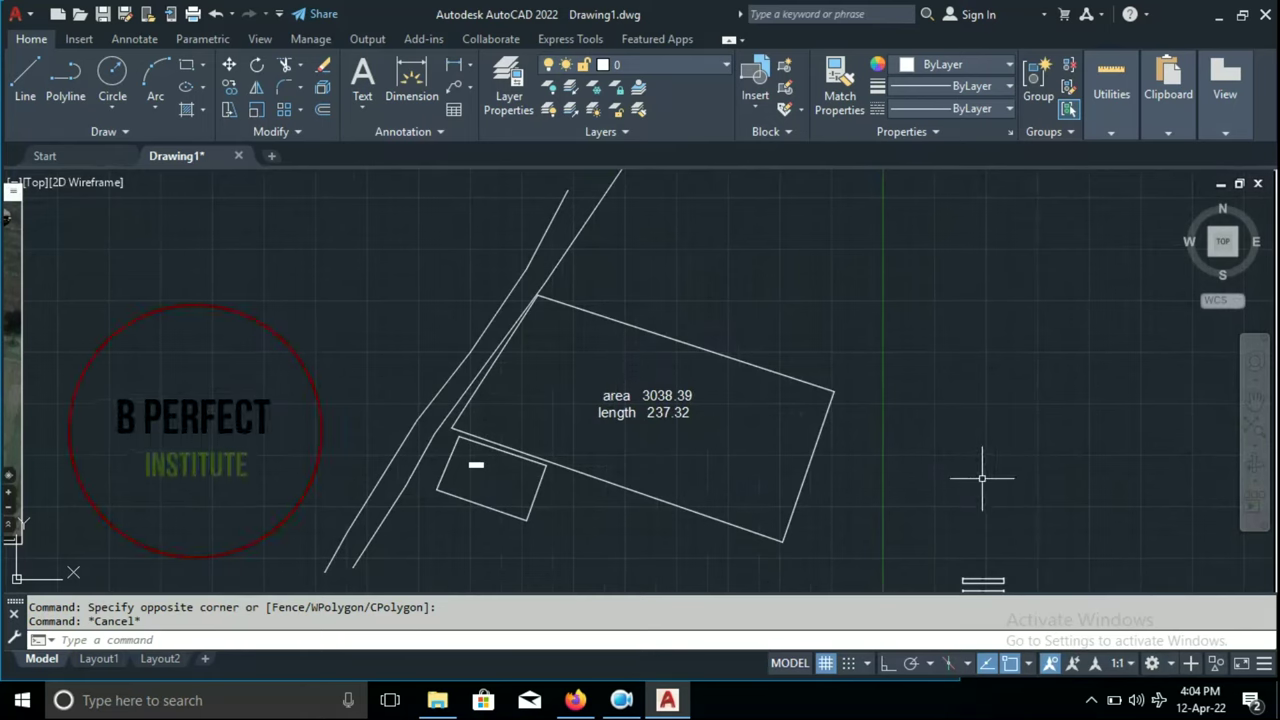
scroll(954, 471, "down", 1)
scroll(934, 457, "down", 2)
scroll(748, 447, "down", 2)
scroll(748, 447, "up", 2)
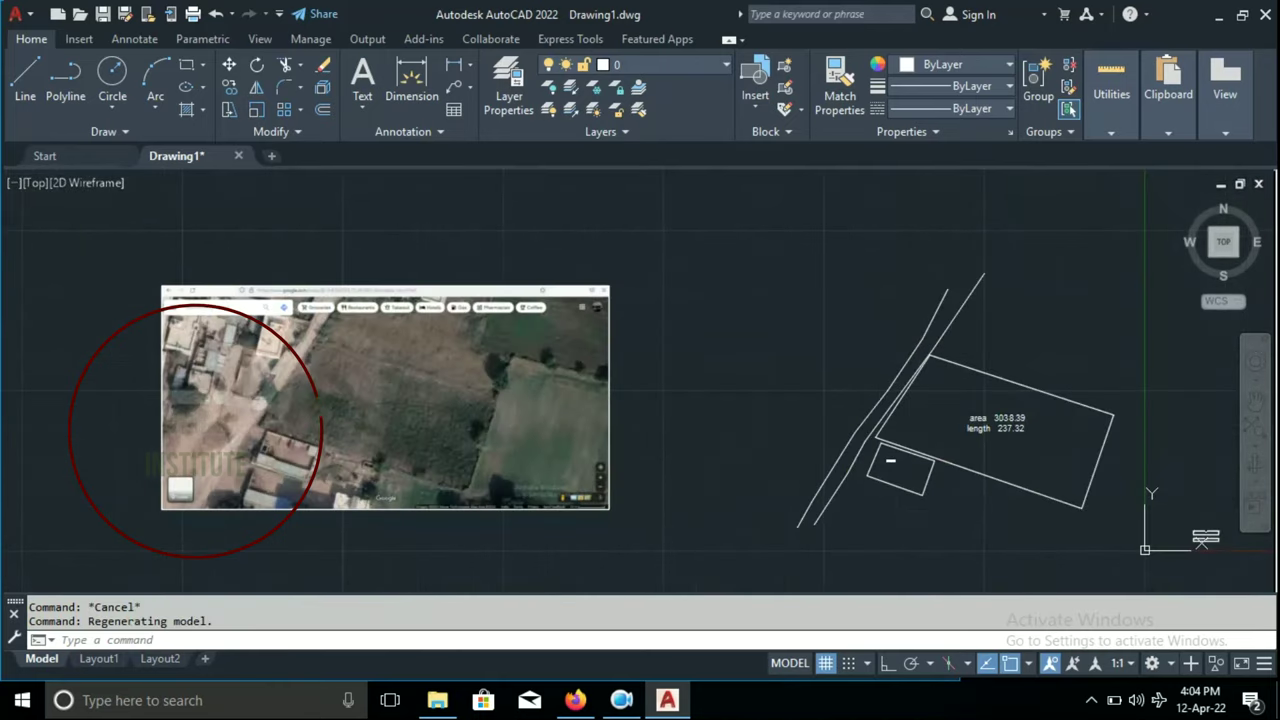